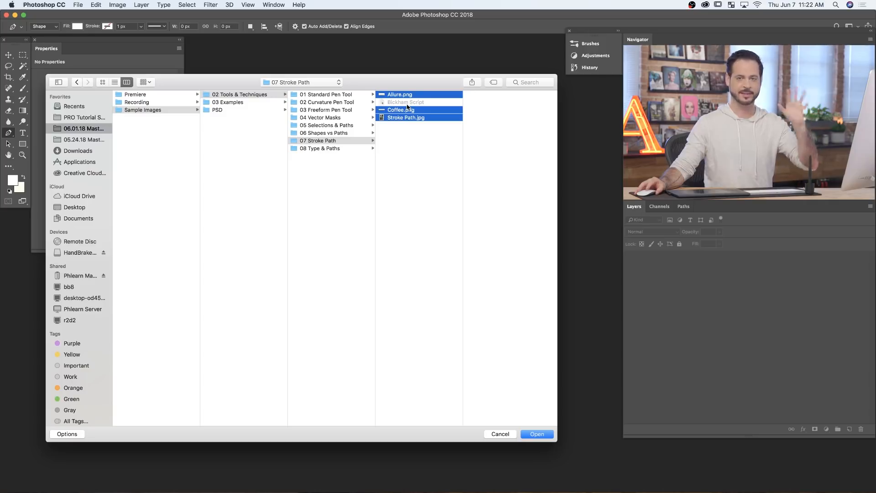
- Open Allure.png, Coffee.png and Stroke Path.jpg and shrink the Allure.png window so the photo beneath it is uncovered
left_click(543, 436)
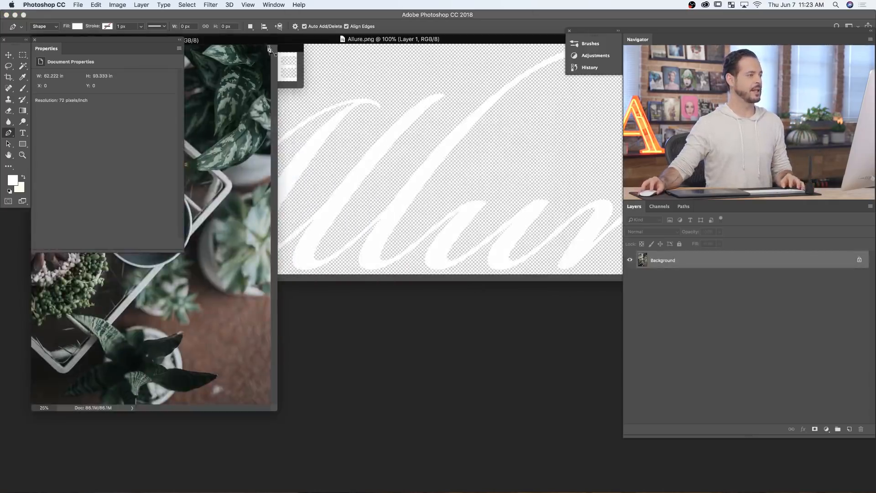
left_click_drag(255, 40, 527, 129)
left_click(489, 40)
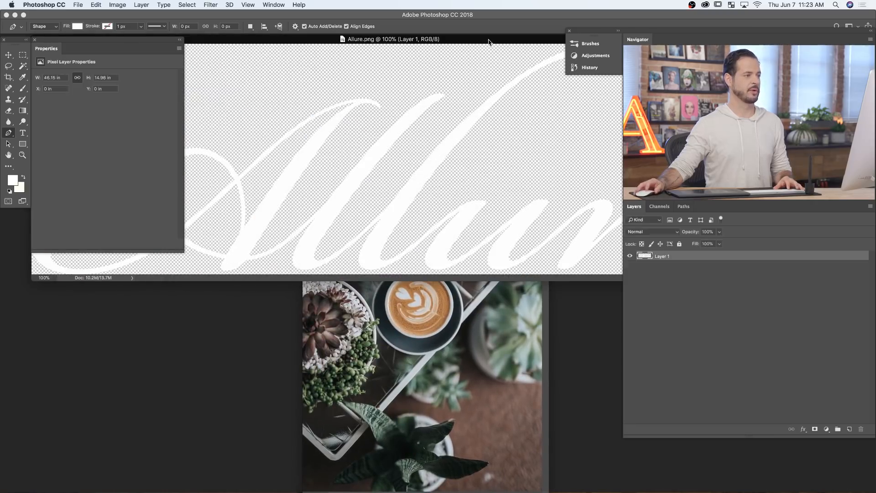
key("super+minus")
key("super+minus")
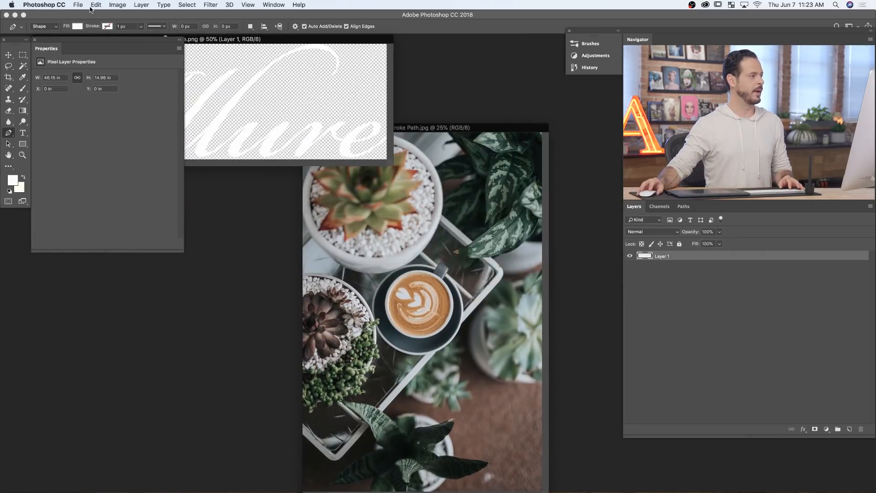
- Close the document properties and arrange the Coffee.png and Allure.png windows one above the other beside the photo
left_click(34, 39)
mouse_move(259, 39)
left_mouse_down()
mouse_move(255, 141)
mouse_move(254, 123)
left_mouse_up()
left_click_drag(263, 46, 295, 64)
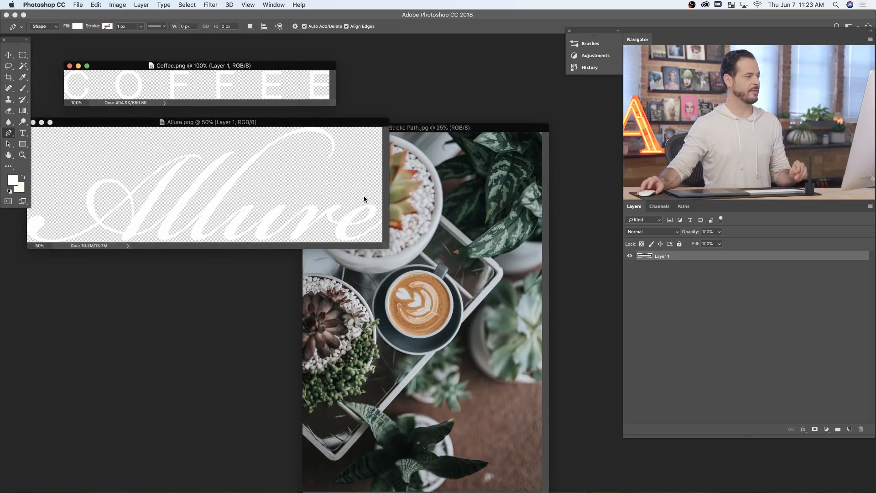
mouse_move(306, 125)
left_mouse_down()
mouse_move(308, 114)
mouse_move(293, 118)
left_mouse_up()
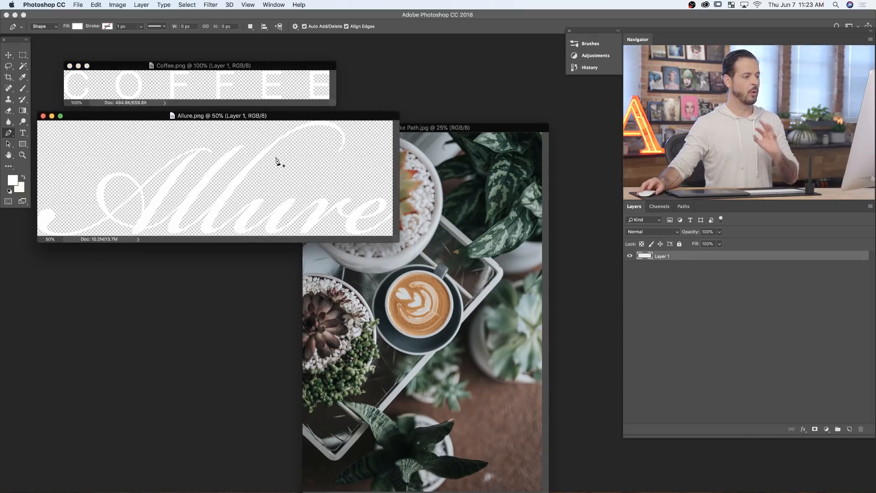
- Copy the Allure and COFFEE lettering layers from their files into Stroke Path.jpg, centred with the Move tool
key("v")
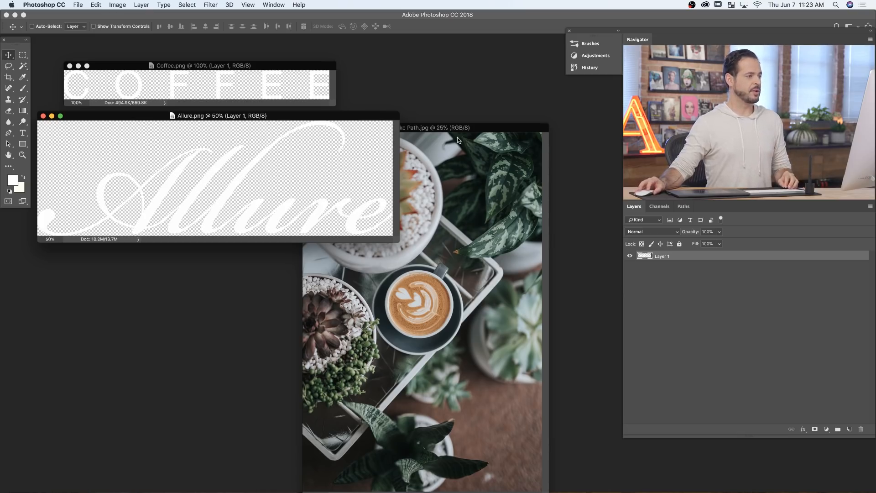
left_click_drag(456, 129, 469, 99)
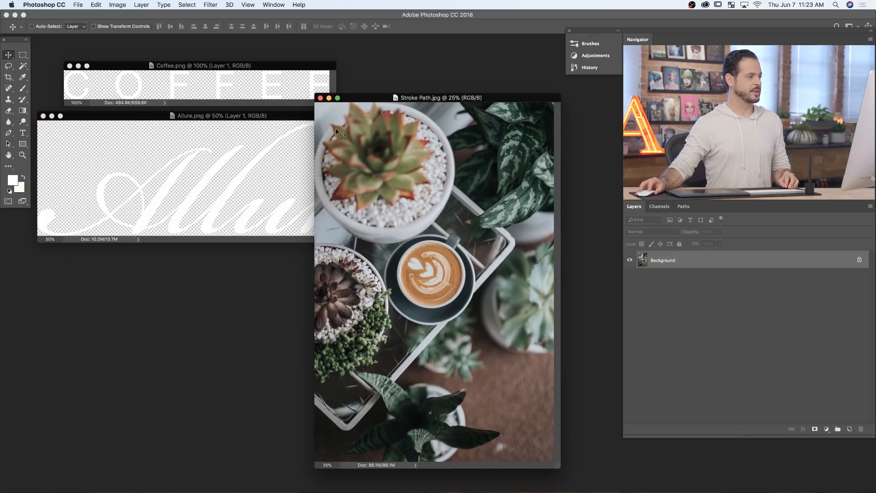
left_click(254, 118)
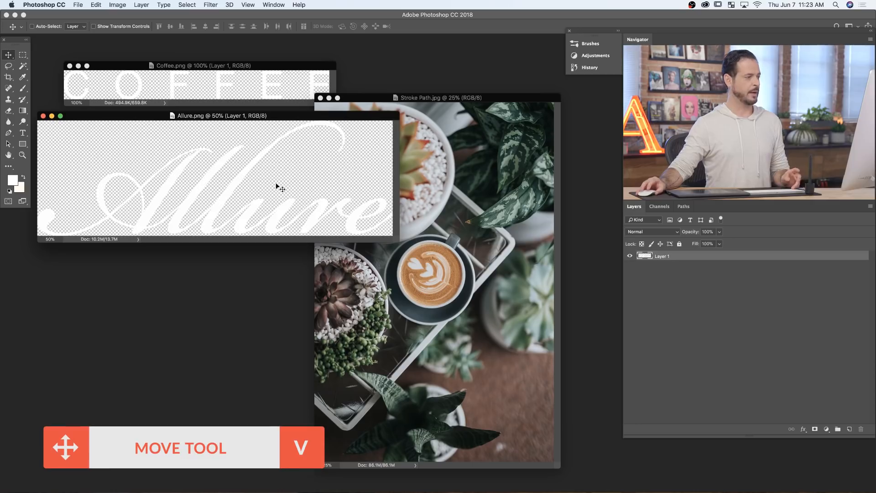
left_click_drag(274, 202, 422, 289)
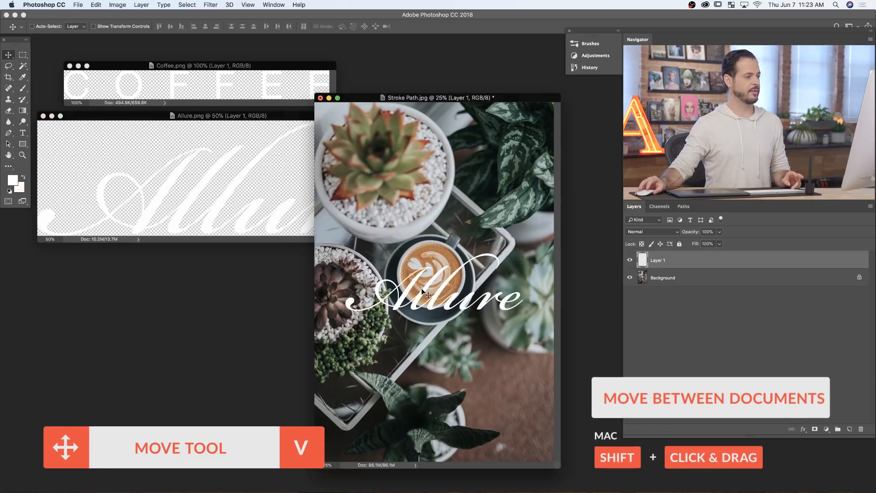
left_click(239, 87)
mouse_move(239, 86)
left_mouse_down()
mouse_move(389, 243)
mouse_move(429, 267)
mouse_move(430, 306)
left_mouse_up()
- Close Allure.png and Coffee.png and show Stroke Path.jpg in full-screen mode
left_click(286, 215)
key("super+w")
left_click(241, 91)
key("super+w")
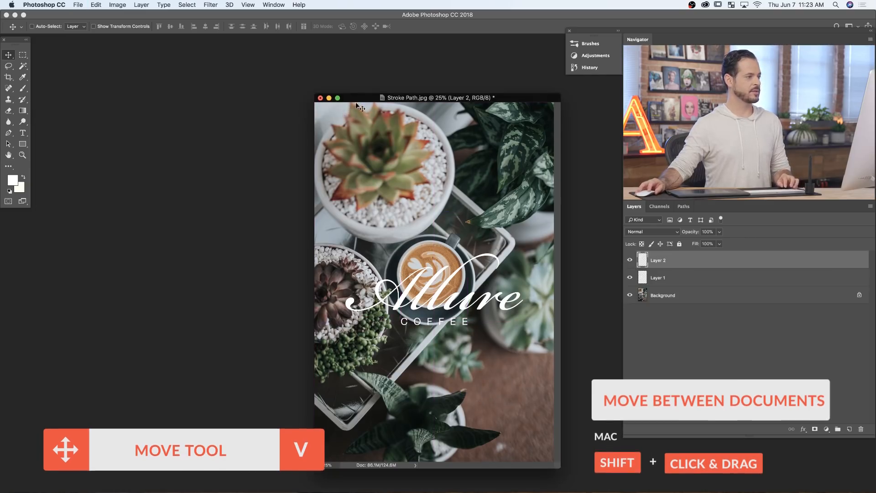
key("f")
left_click_drag(465, 318, 395, 318)
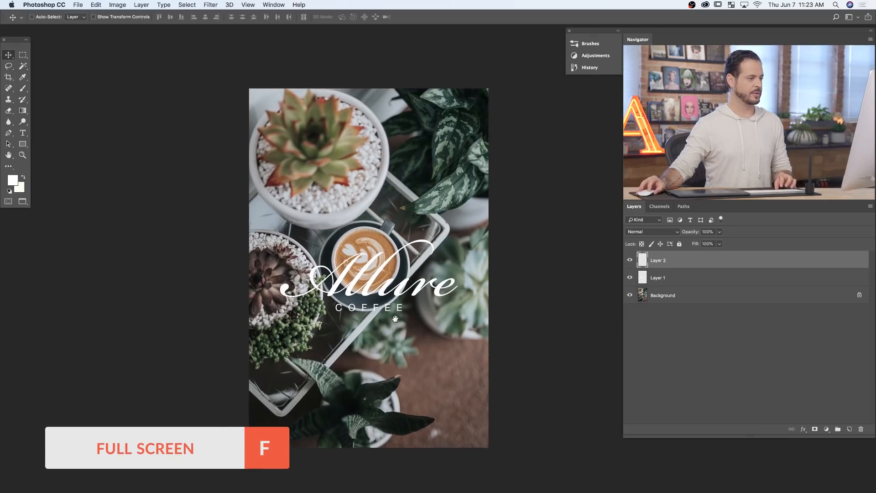
- Hide the two imported lettering layers and add a text layer reading "Allure" directly above the Background, below the coffee cup
left_click(630, 277)
left_click(684, 297)
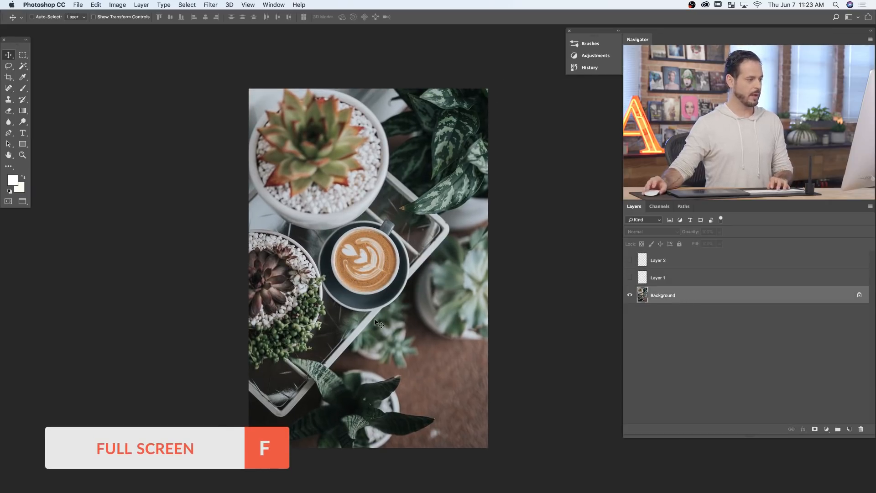
key("t")
left_click(323, 322)
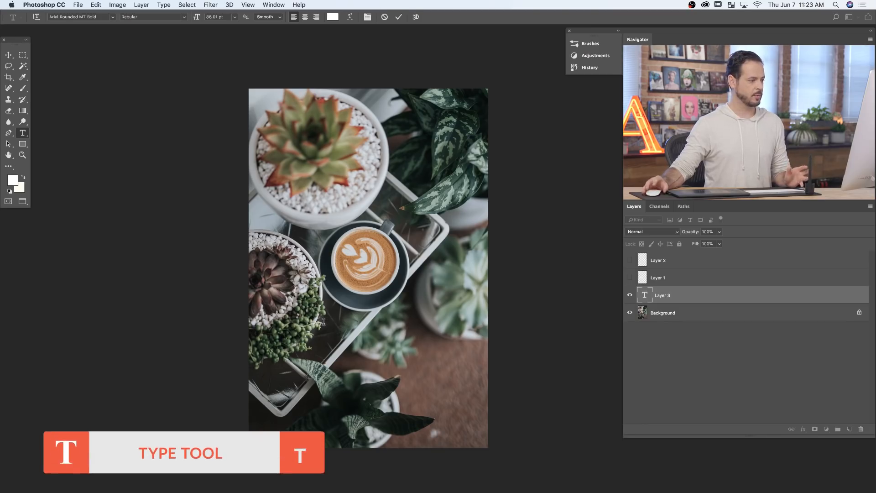
key("super+Return")
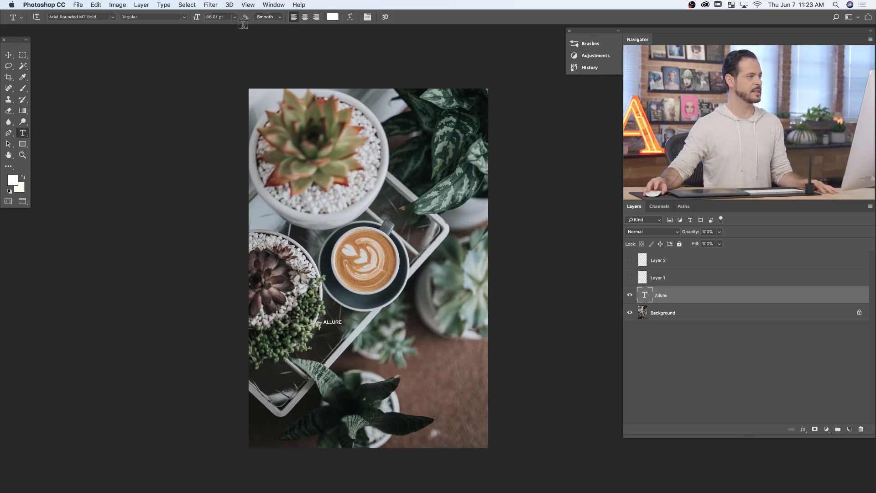
- Set the Allure text's font to Bickham Script Pro 3 Regular and turn off All Caps
left_click(273, 6)
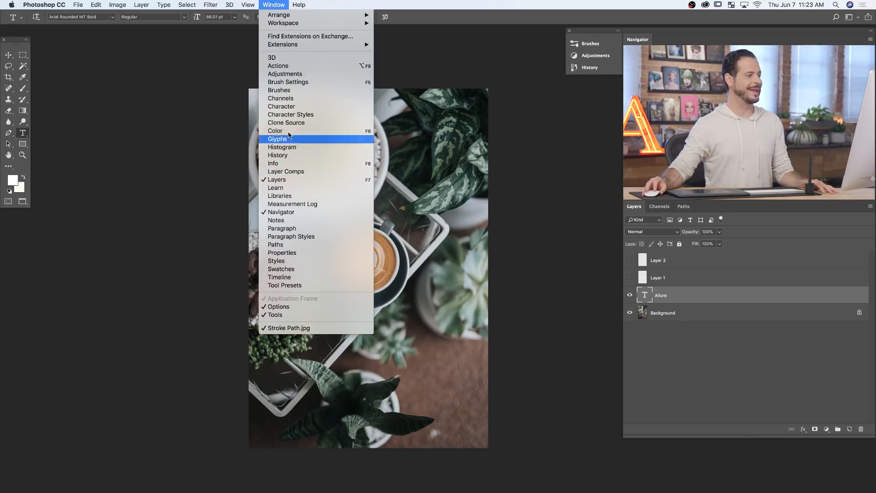
left_click(296, 108)
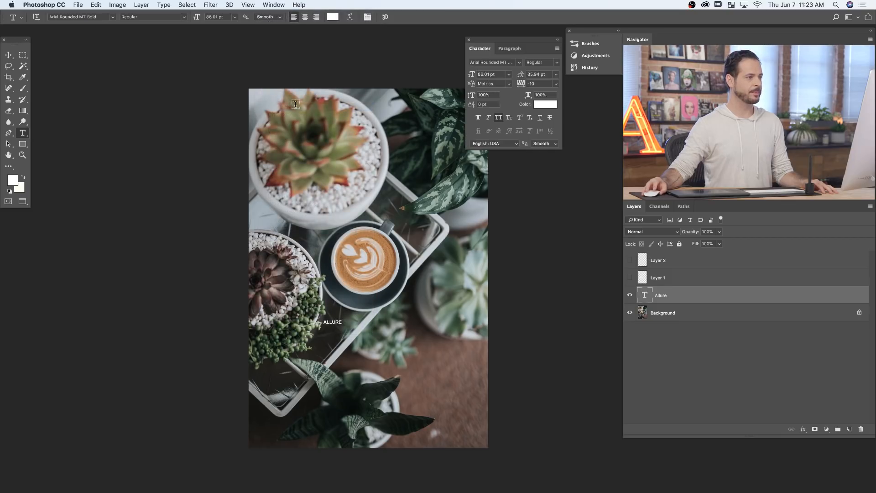
left_click(490, 62)
type("bick")
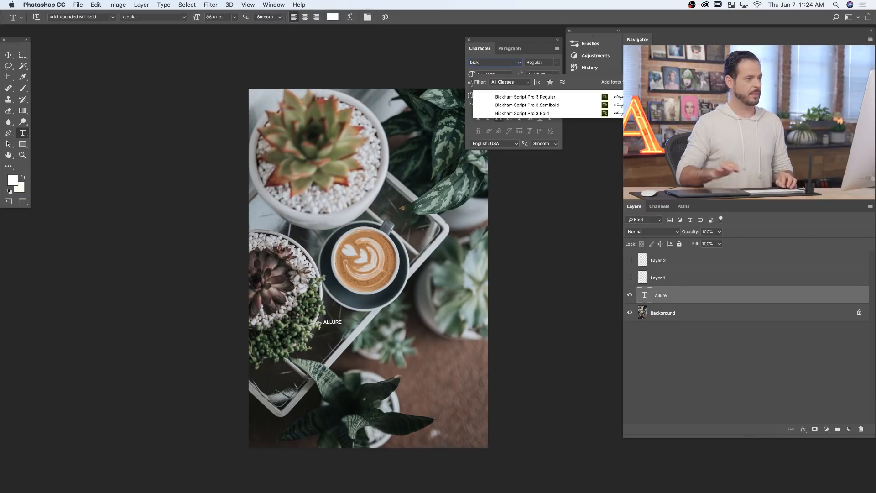
left_click(523, 97)
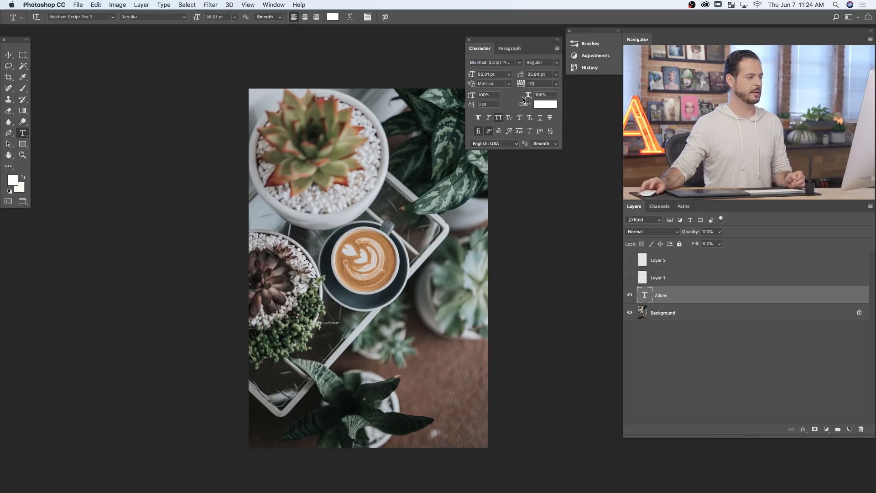
left_click(499, 117)
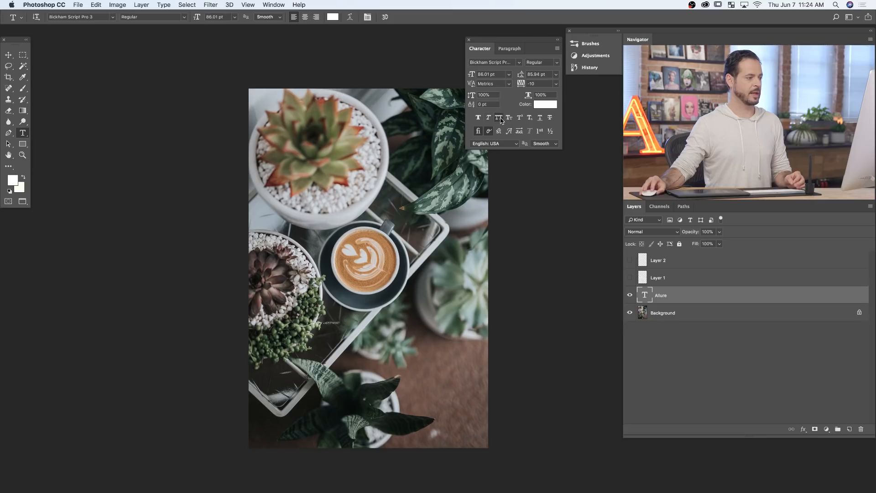
- Increase the Allure text's font size to 1295 pt
left_click_drag(471, 77, 593, 78)
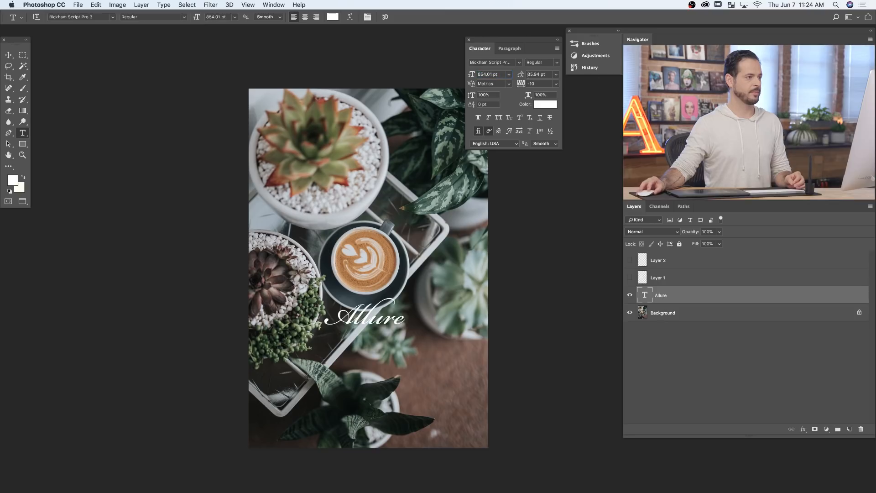
left_click_drag(470, 77, 619, 72)
left_click_drag(680, 73, 688, 72)
left_click_drag(470, 75, 490, 75)
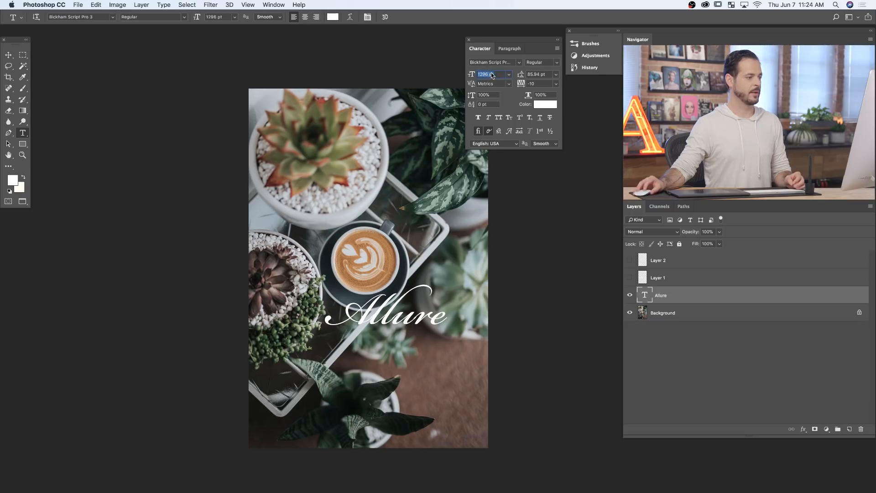
key("v")
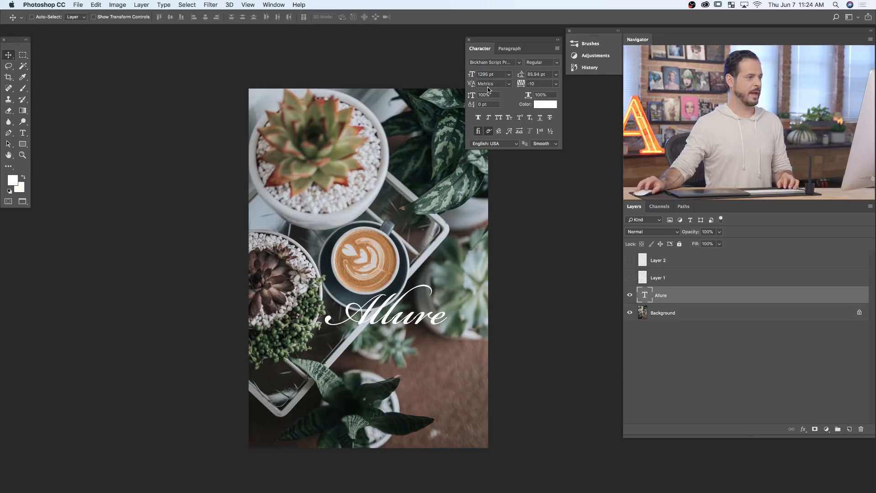
- Scale the Allure text up to about 167% with Free Transform and place it just below the coffee cup
left_click_drag(396, 304, 383, 310)
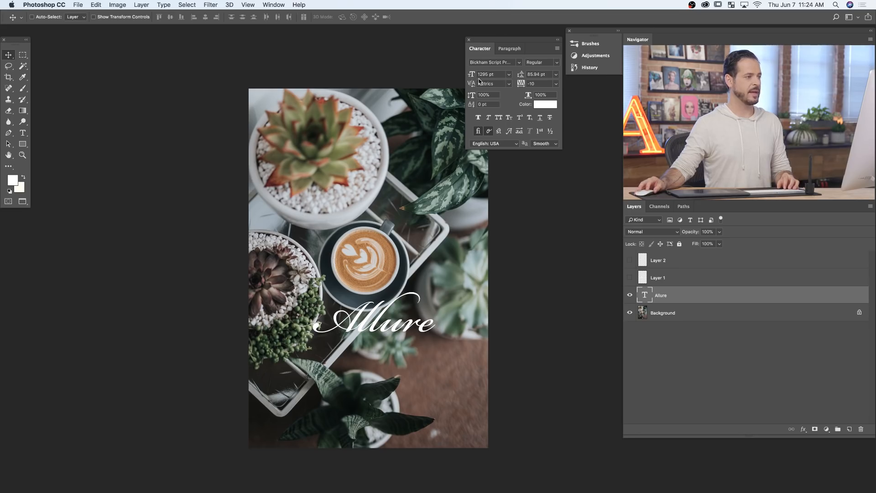
key("super+t")
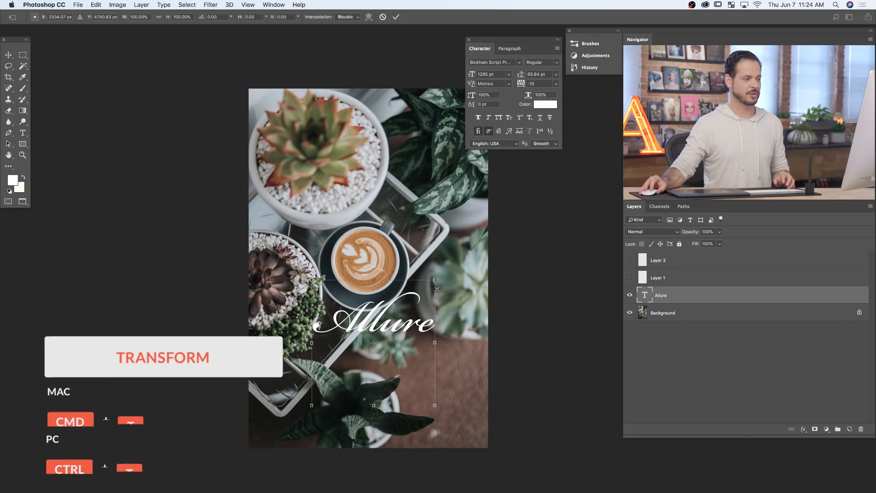
left_click_drag(437, 289, 496, 257)
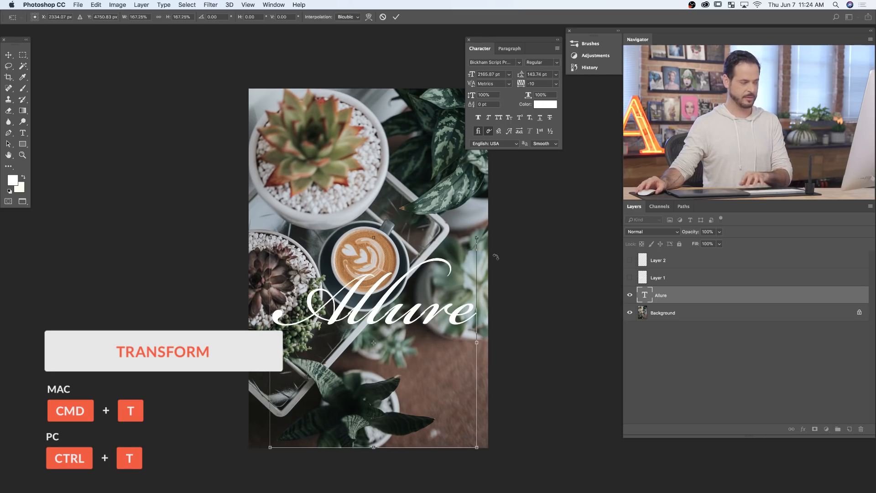
key("Return")
left_click_drag(422, 344, 416, 377)
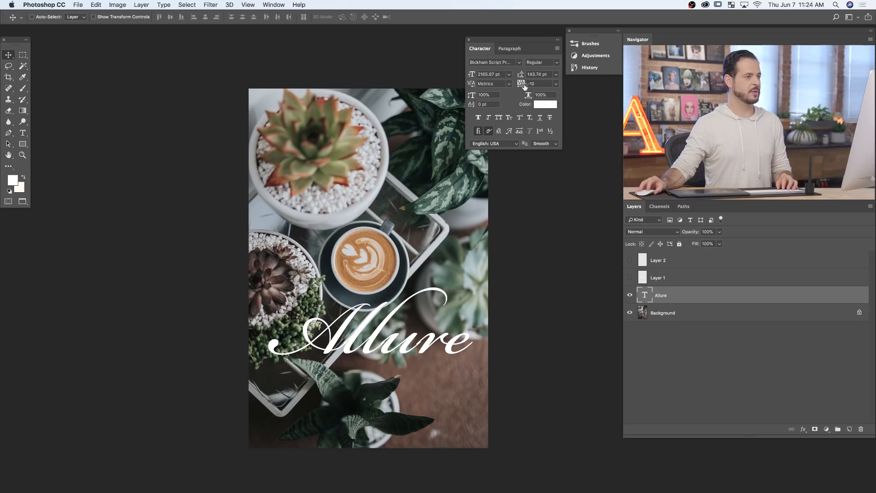
- Set the Allure text's tracking to 0, then scale it down to about 1861 pt and recentre it below the cup
left_click(556, 84)
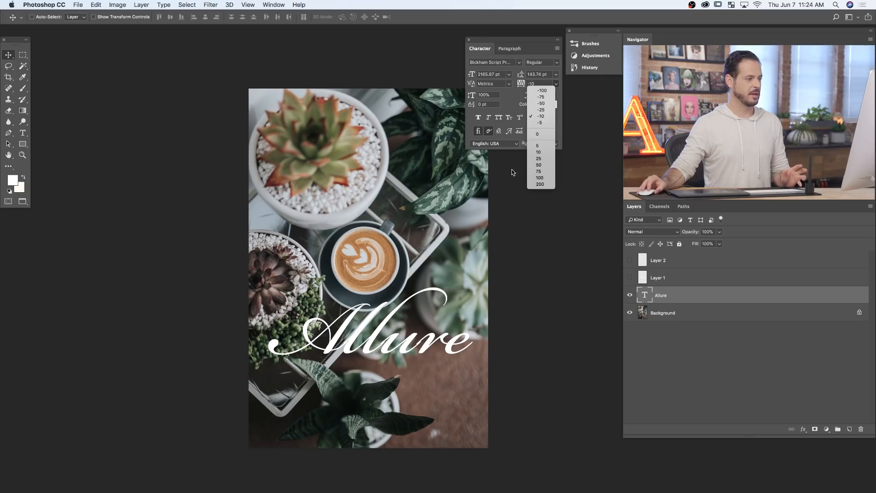
left_click(541, 134)
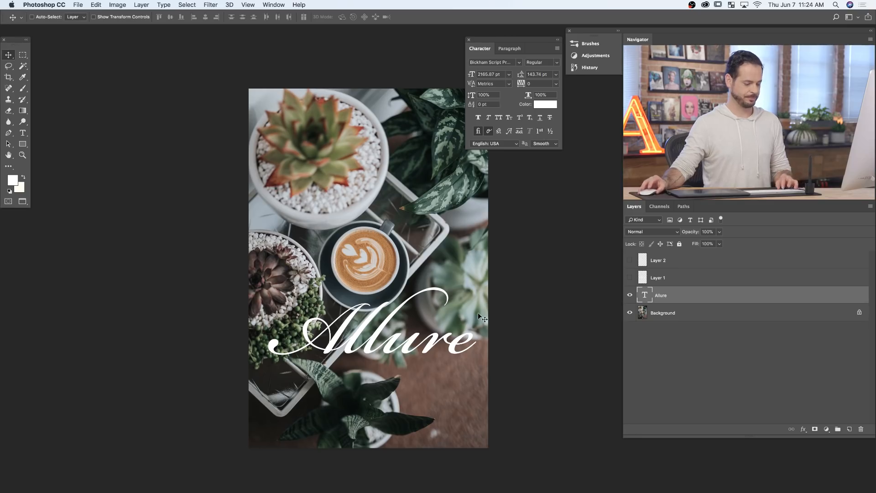
key("ctrl+t")
left_click_drag(471, 271, 460, 283)
key("Return")
mouse_move(429, 388)
left_mouse_down()
mouse_move(420, 369)
mouse_move(432, 340)
mouse_move(425, 375)
left_mouse_up()
left_click(630, 295)
left_click(630, 295)
- Add a separate text layer reading "coffee" over the upper part of the photo
key("t")
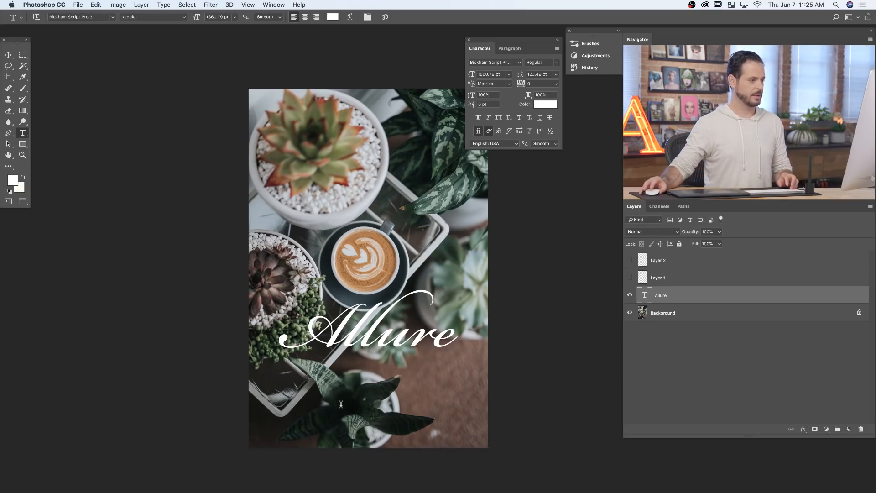
left_click(331, 204)
type("c")
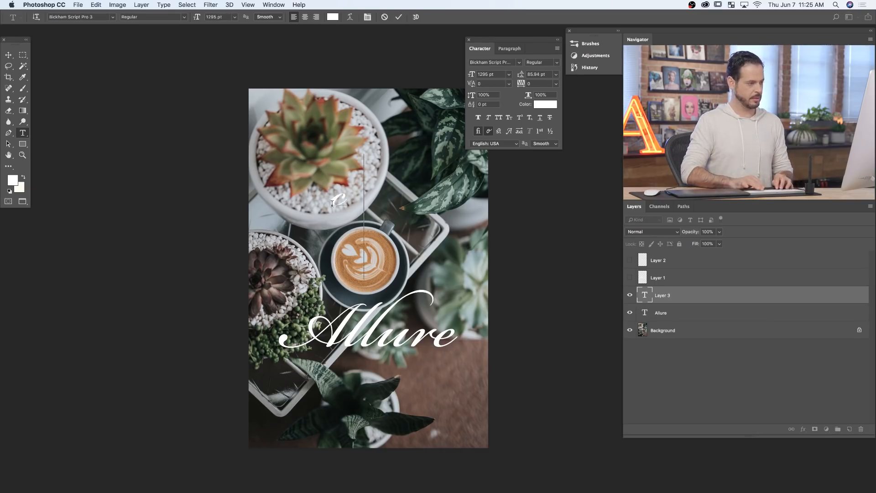
type("offee")
key("super+Return")
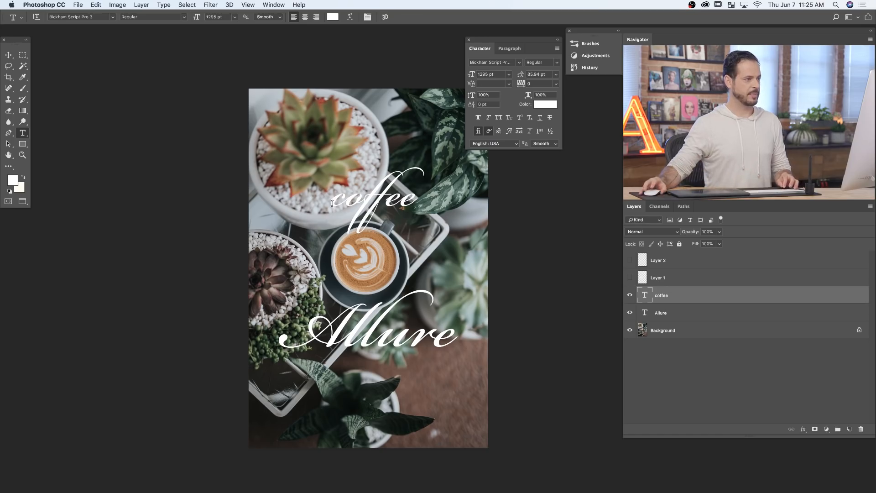
- Set the coffee text's font to Helvetica Neue Regular and turn on All Caps
left_click(504, 62)
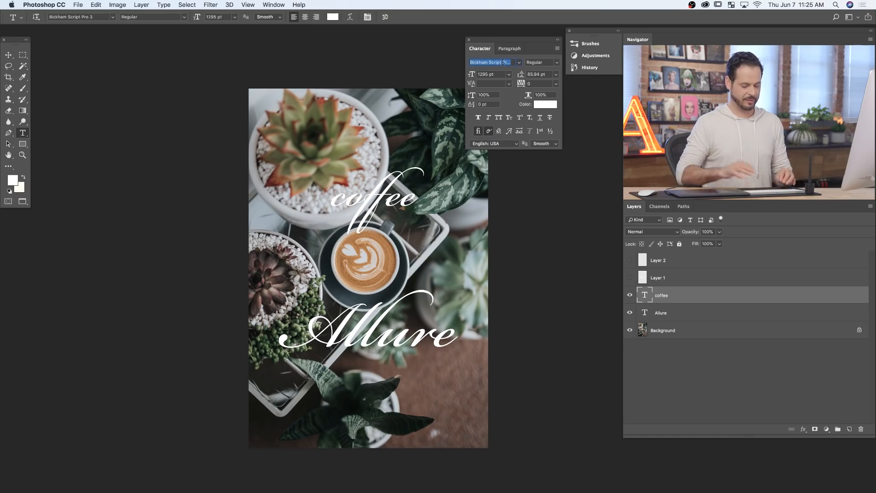
type("helvetica Neue")
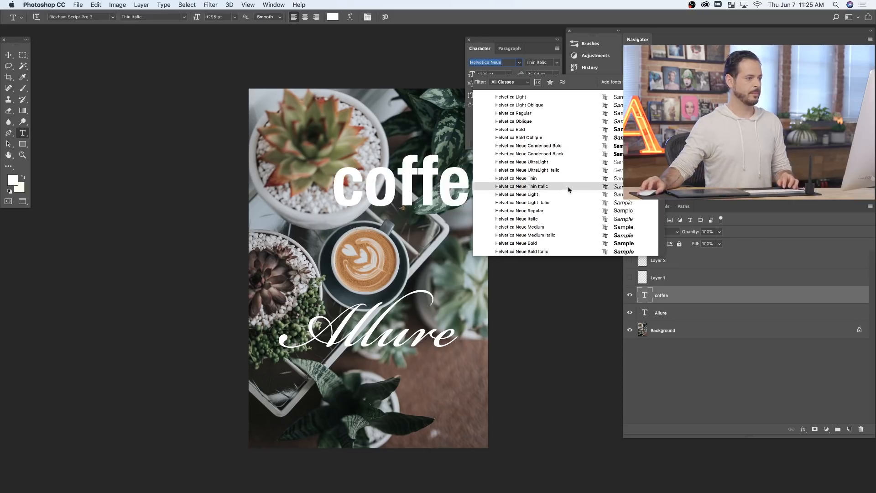
left_click(547, 212)
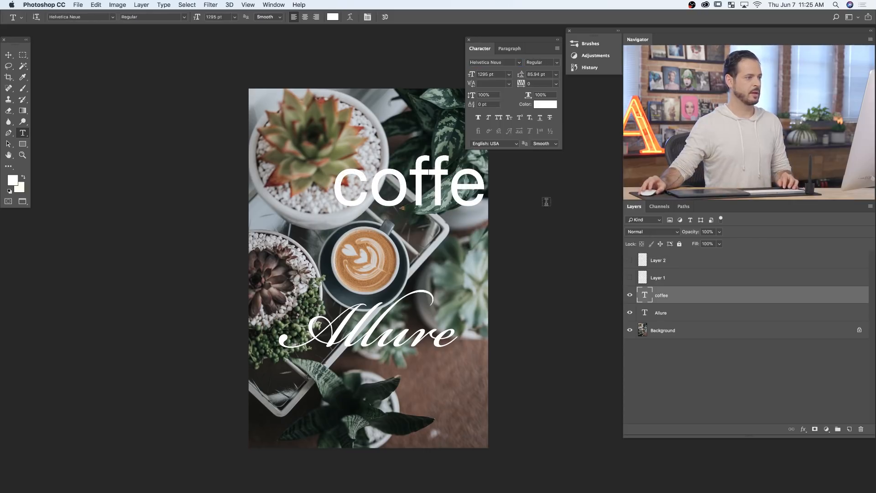
left_click(500, 118)
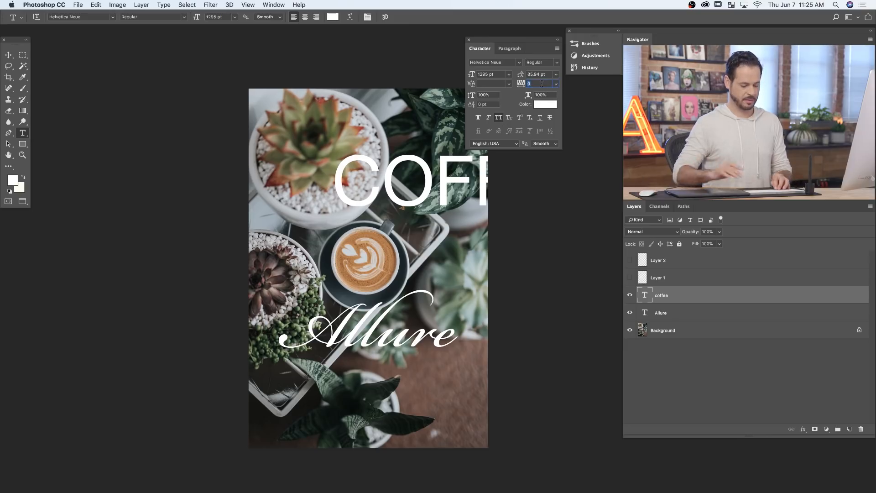
- Set the coffee text's tracking to 850 and shift the widened text down and to the left over the photo
type("850")
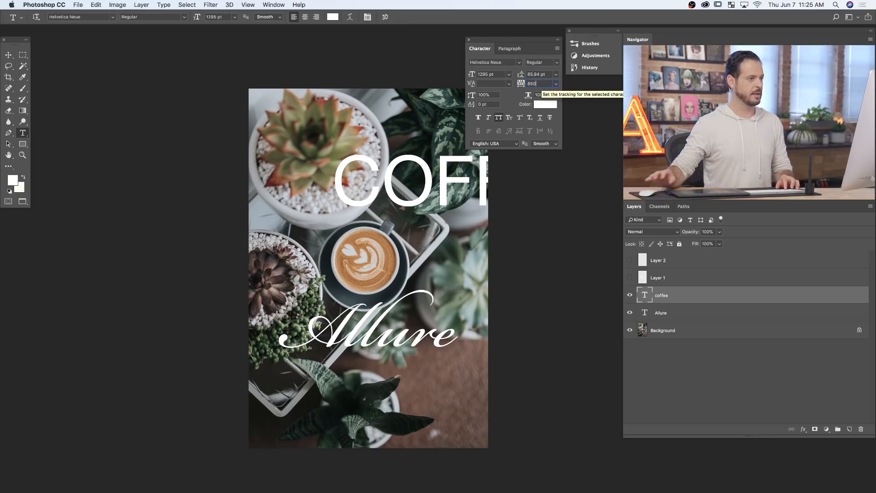
key("Return")
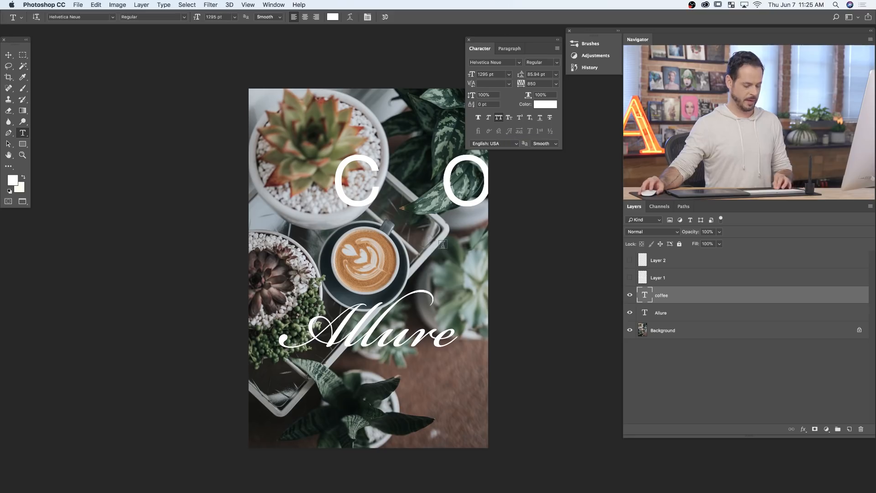
key("v")
left_click_drag(450, 214, 325, 264)
- Reduce the coffee text's size to 197 pt and move it directly below the Allure text
left_click_drag(473, 77, 283, 78)
left_click_drag(470, 78, 402, 84)
left_click_drag(473, 76, 362, 78)
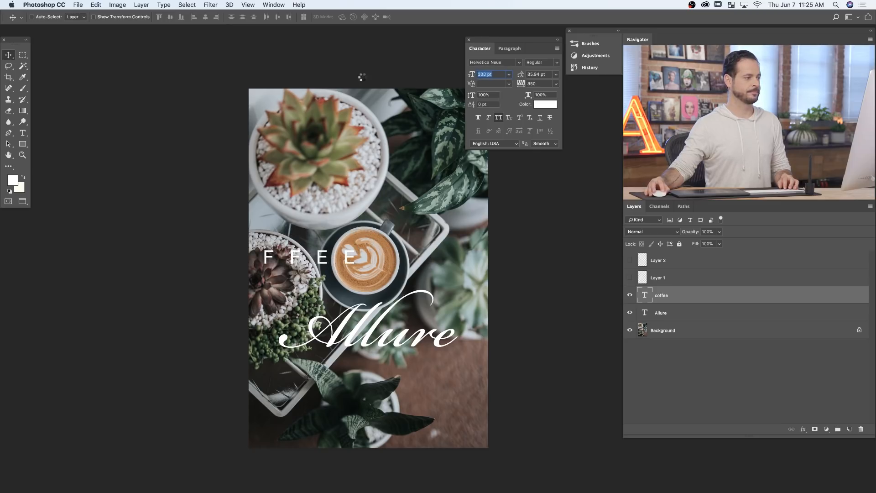
left_click_drag(409, 252, 525, 357)
left_click_drag(471, 74, 430, 81)
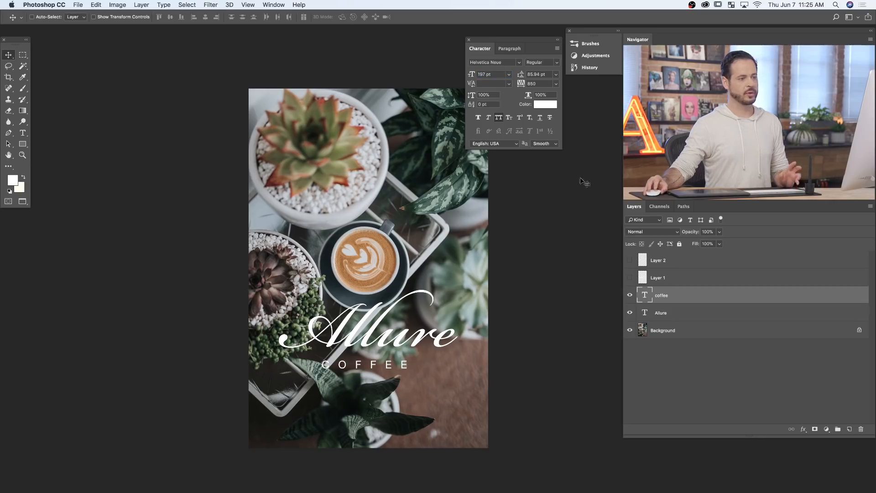
- Briefly show the hidden Layer 1 lettering to compare it with the live text, and hide it again
left_click(630, 278)
left_click(630, 260)
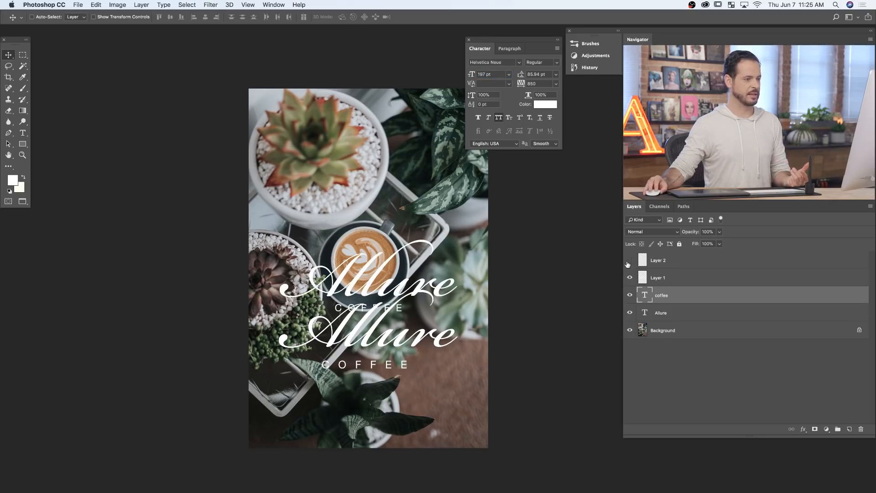
left_click(630, 278)
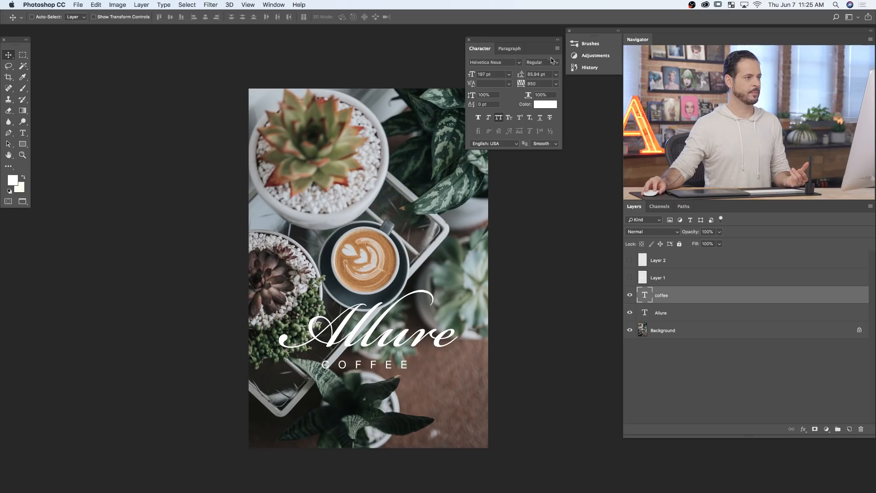
- Set the coffee text's font style to Light and nudge it to sit centred under the Allure text
left_click(552, 60)
left_click(551, 98)
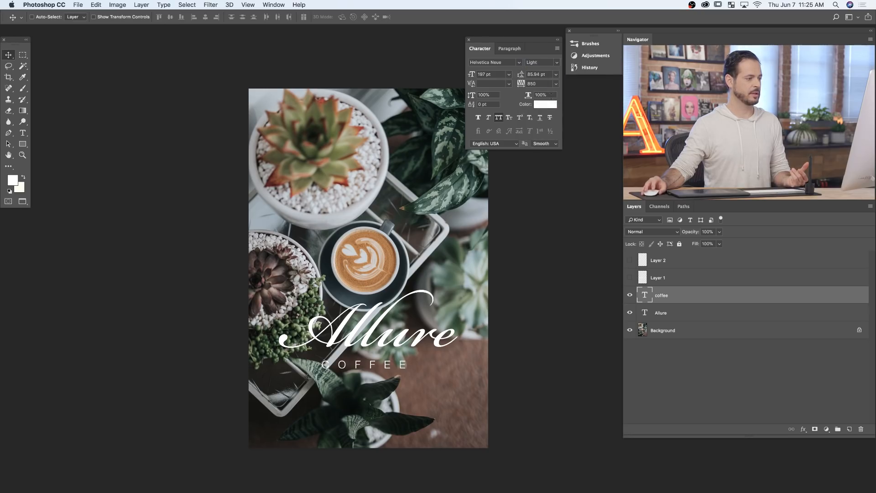
left_click_drag(450, 382, 437, 364)
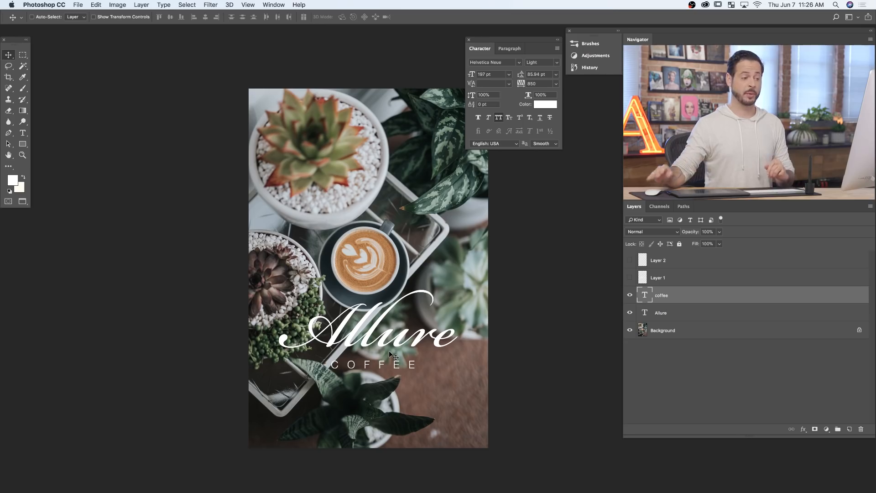
- Add a Levels adjustment layer above the Background and lower its white output level to 172
left_click(663, 334)
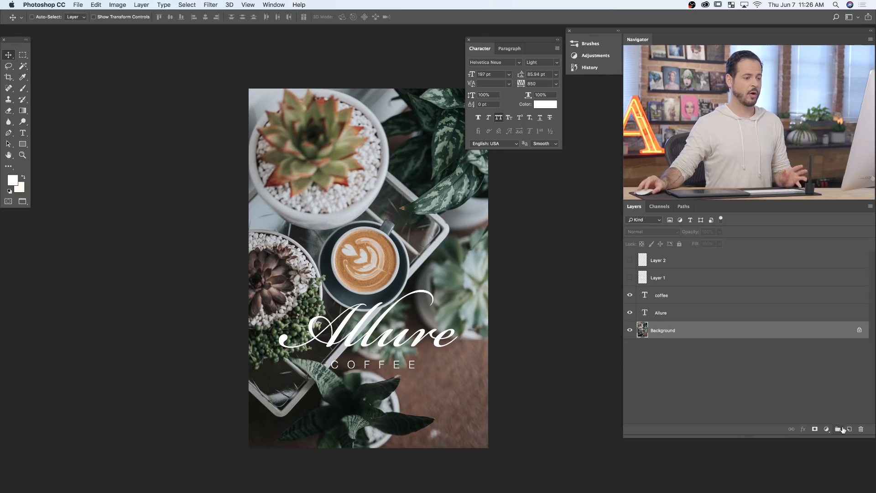
left_click(826, 429)
scroll(826, 460, "down", 3)
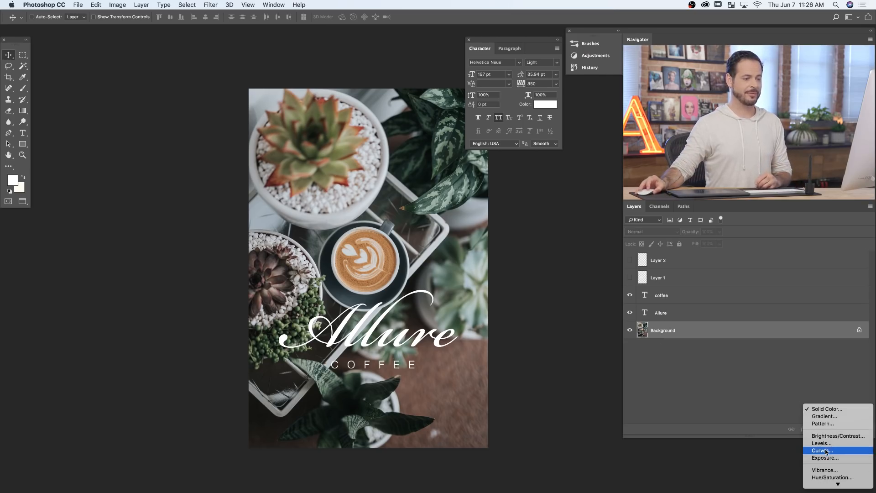
left_click(821, 443)
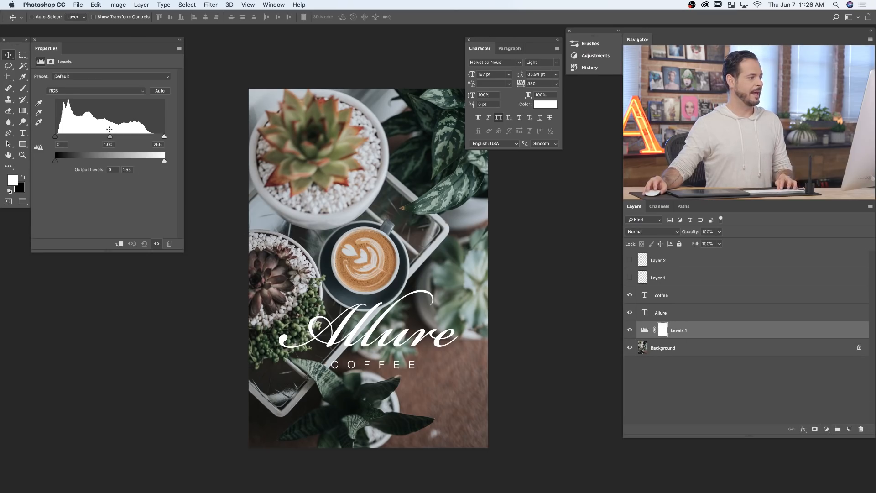
left_click_drag(165, 164, 137, 159)
mouse_move(144, 159)
left_mouse_down()
mouse_move(121, 160)
mouse_move(174, 162)
mouse_move(131, 160)
left_mouse_up()
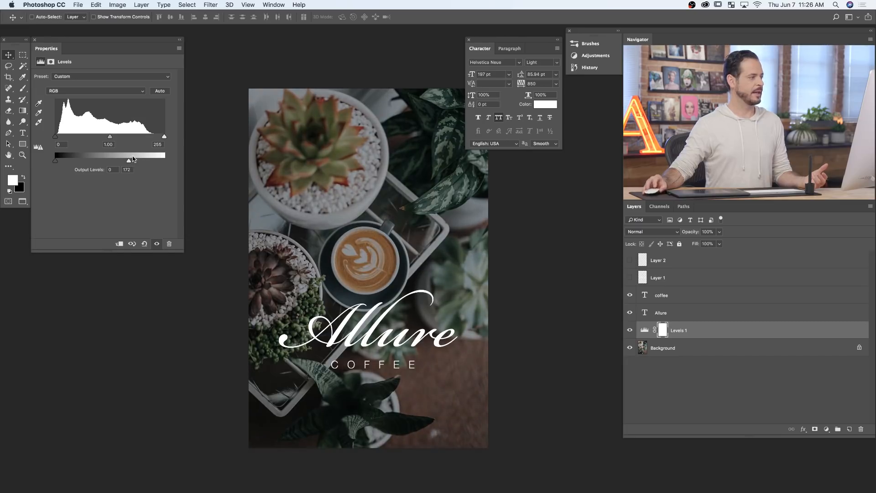
- Invert the Levels mask and draw a linear Foreground to Transparent gradient on it, upward from the photo's bottom edge
left_click(663, 334)
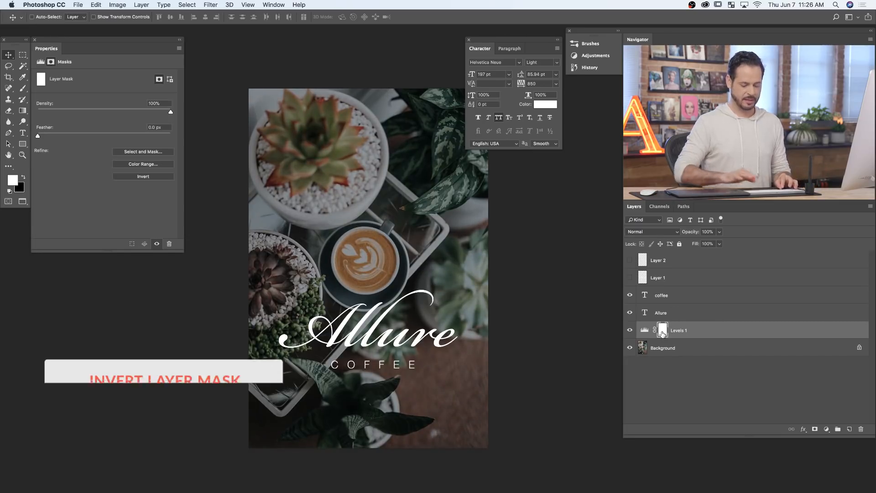
key("super+i")
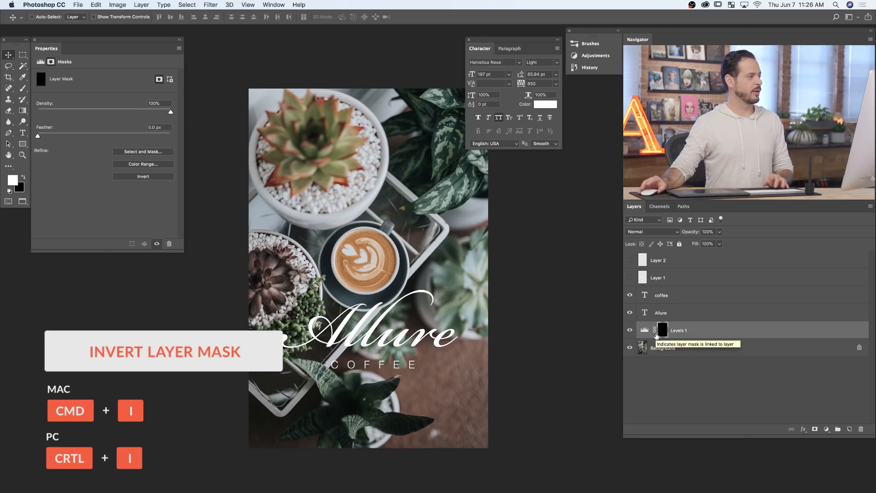
key("g")
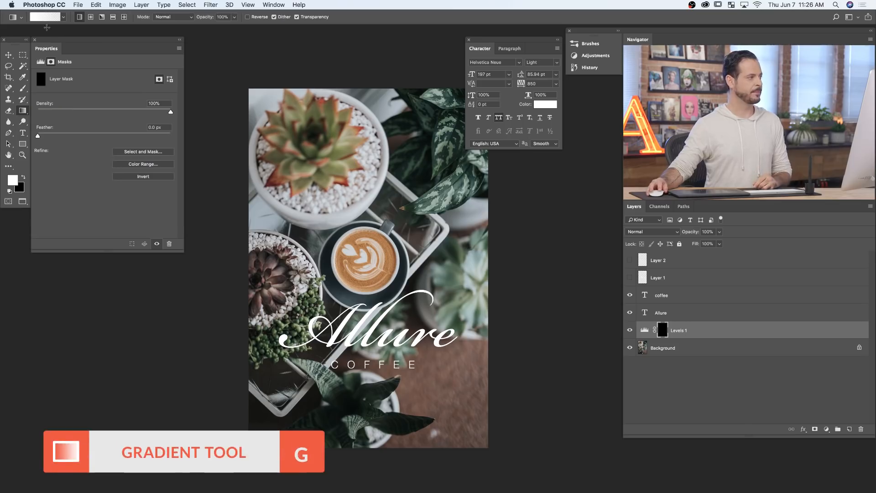
left_click(46, 17)
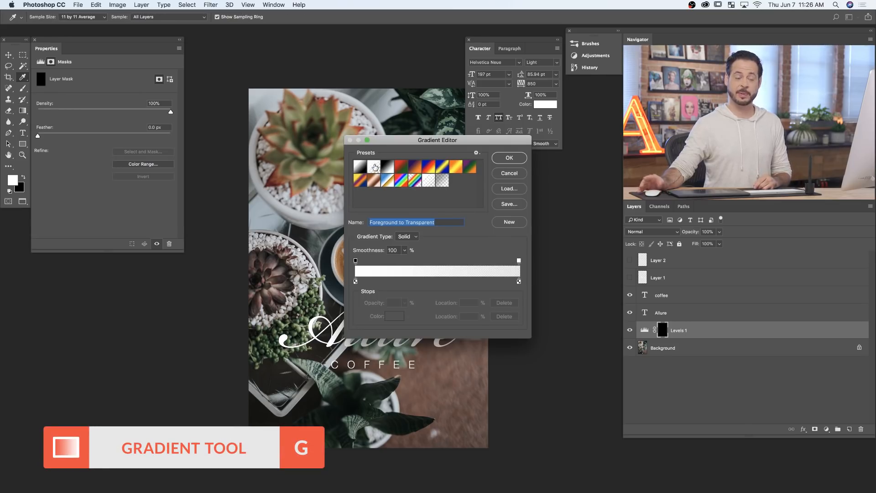
left_click(523, 160)
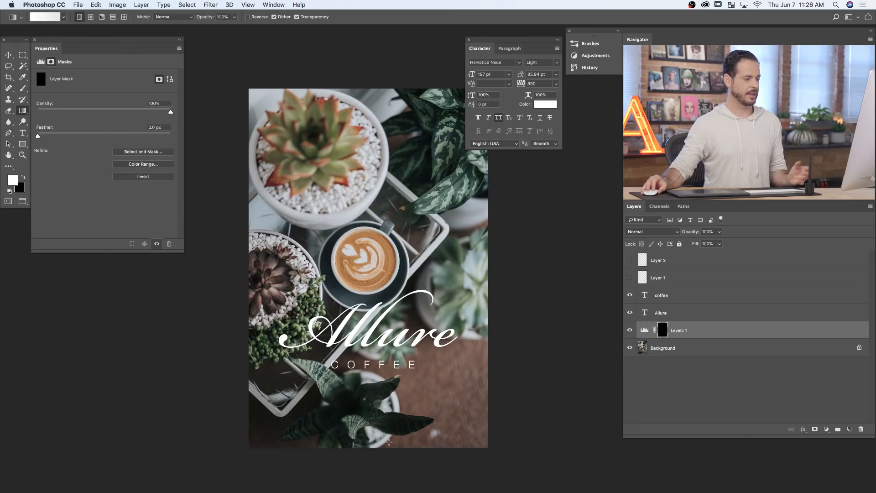
left_click_drag(388, 415, 383, 324)
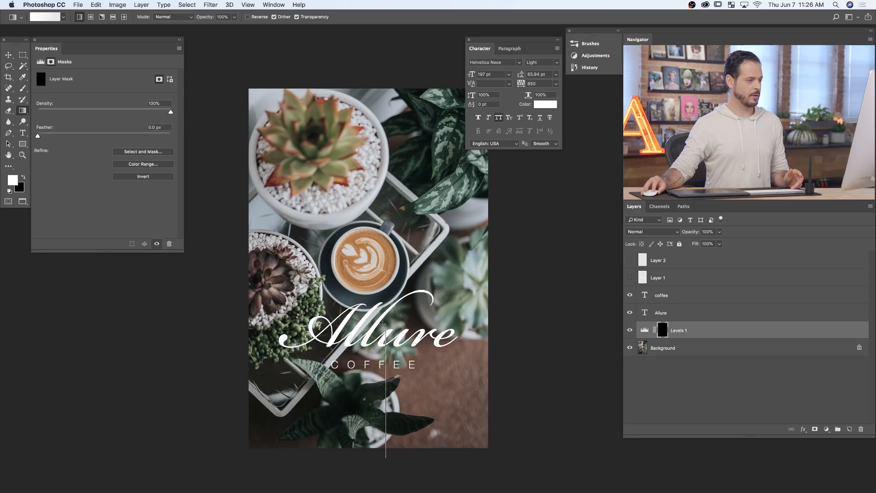
left_click_drag(383, 263, 393, 245)
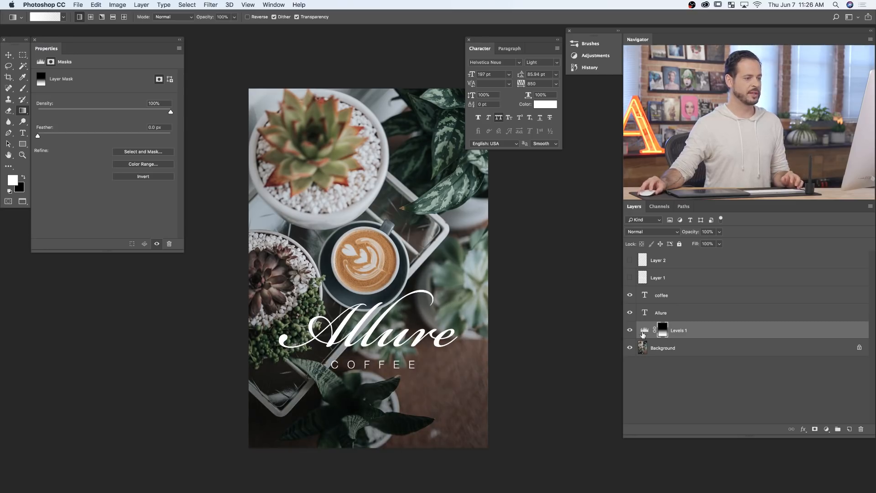
- Lower the Levels layer's white output level to 142 and compare the photo with and without the darkening
left_click(629, 332)
left_click(629, 331)
left_click(629, 332)
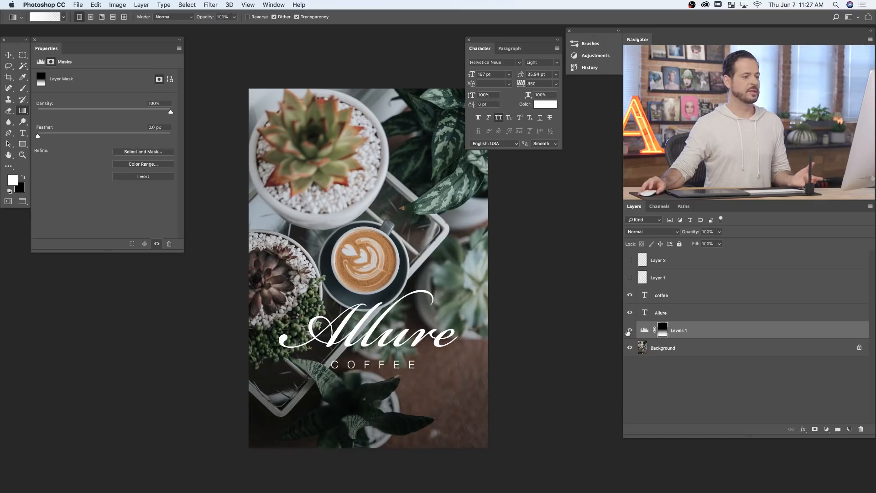
left_click(643, 330)
left_click_drag(128, 162, 118, 161)
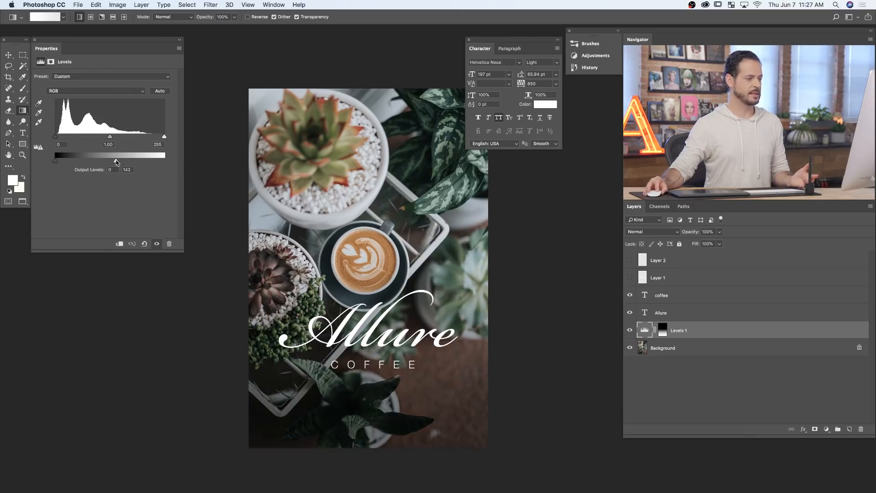
left_click(630, 330)
left_click(630, 330)
left_click(630, 329)
left_click(630, 330)
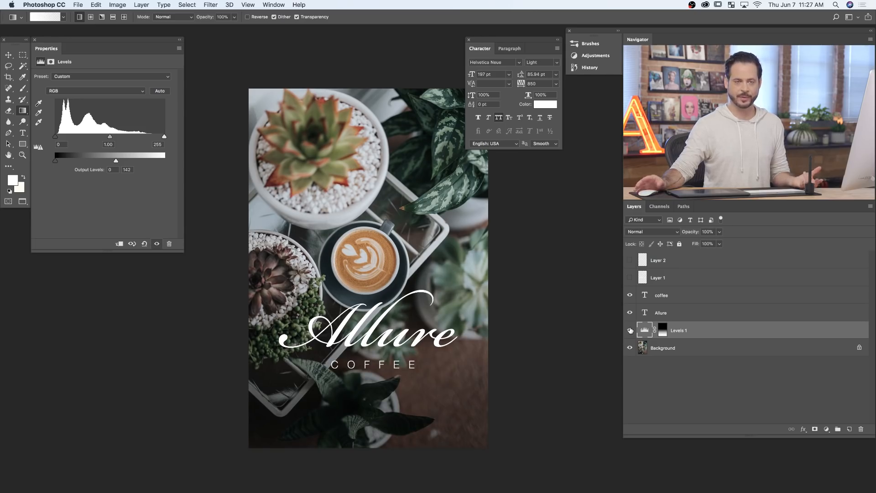
- Move the coffee and Allure text layers together straight down onto the darkened lower part of the photo
left_click(666, 298)
left_click(661, 313, "shift")
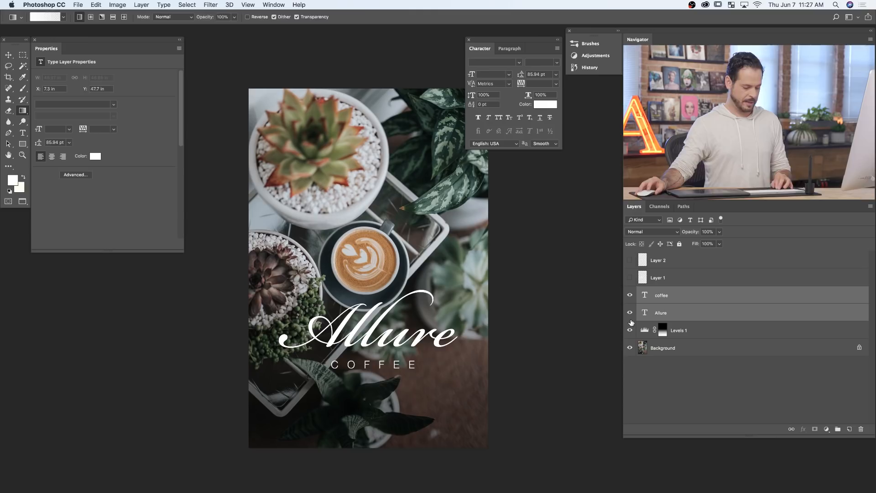
key("v")
left_click_drag(442, 355, 442, 389)
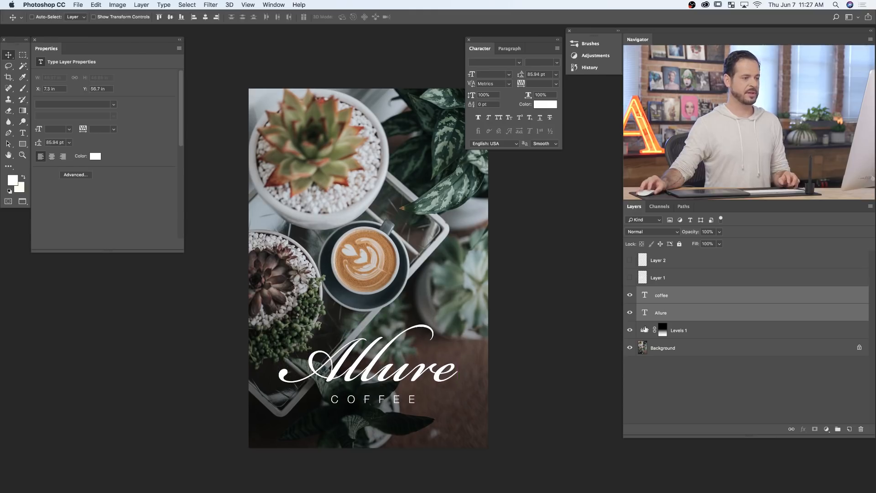
- Toggle the visibility of the Allure text and of Layer 1 and Layer 2 to compare the live and rasterized lettering
left_click(632, 313)
left_click(632, 313)
left_click(631, 313)
left_click(631, 314)
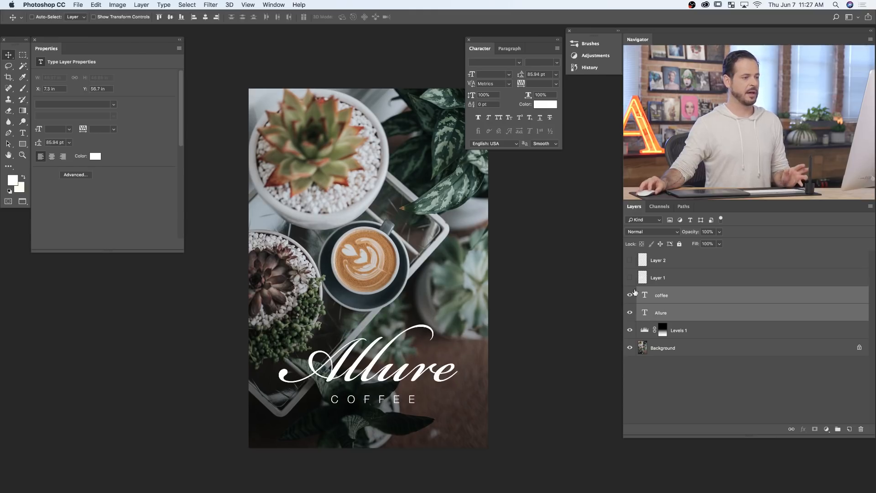
left_click(633, 266)
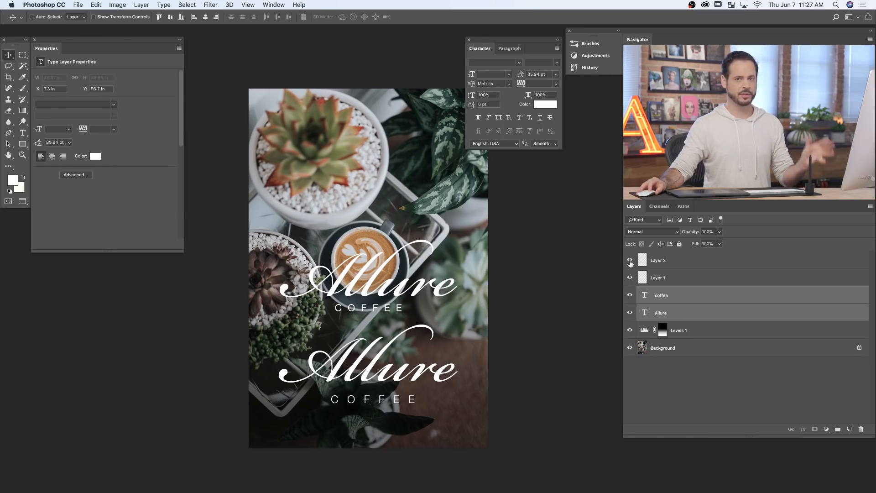
left_click(631, 263)
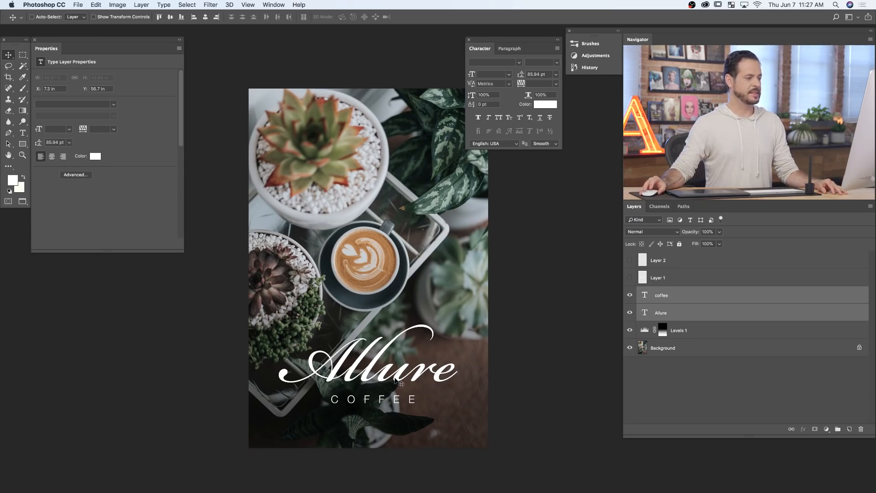
- Move the coffee text off centre over the dark succulent at left and the Allure text to the photo's upper right edge
key("super+a")
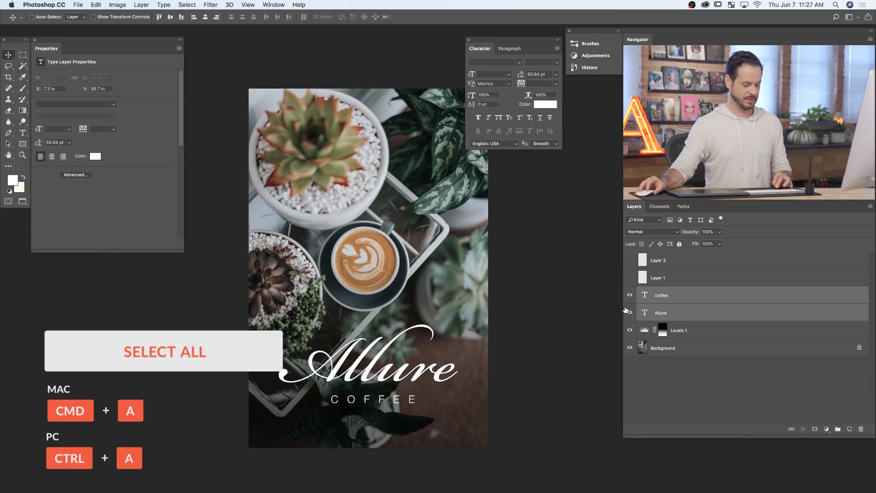
left_click(676, 302)
left_click_drag(542, 400, 466, 261)
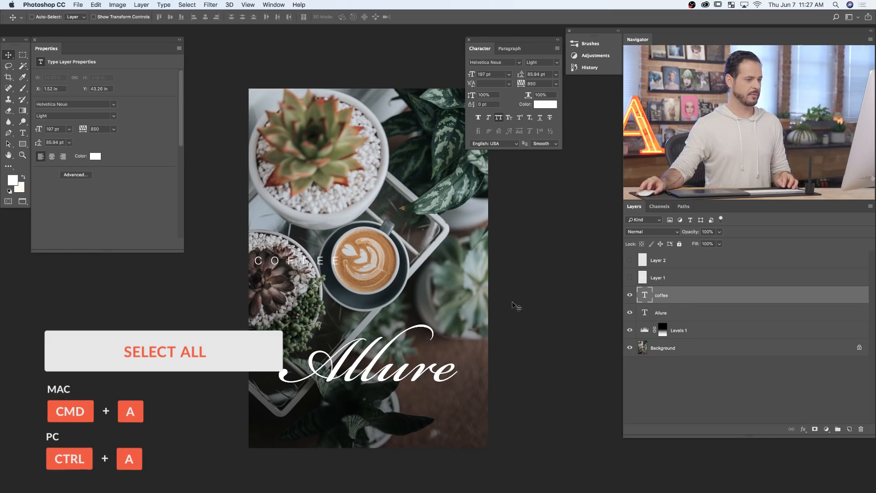
left_click(683, 314)
left_click_drag(389, 460, 523, 276)
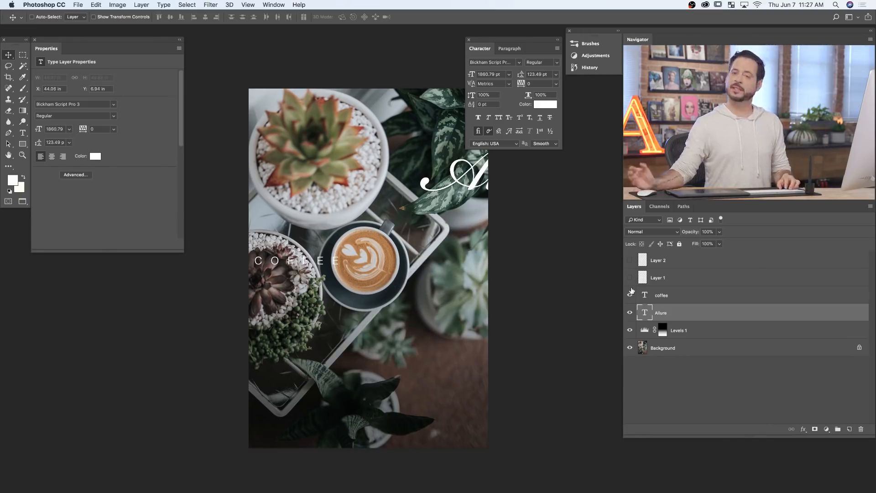
- Select the entire canvas and align the Allure and coffee text layers to its horizontal centre
key("super+a")
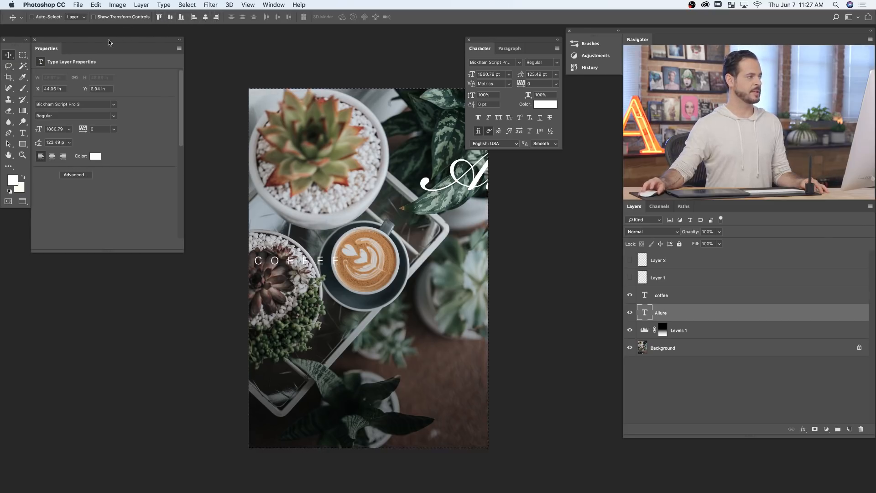
key("l")
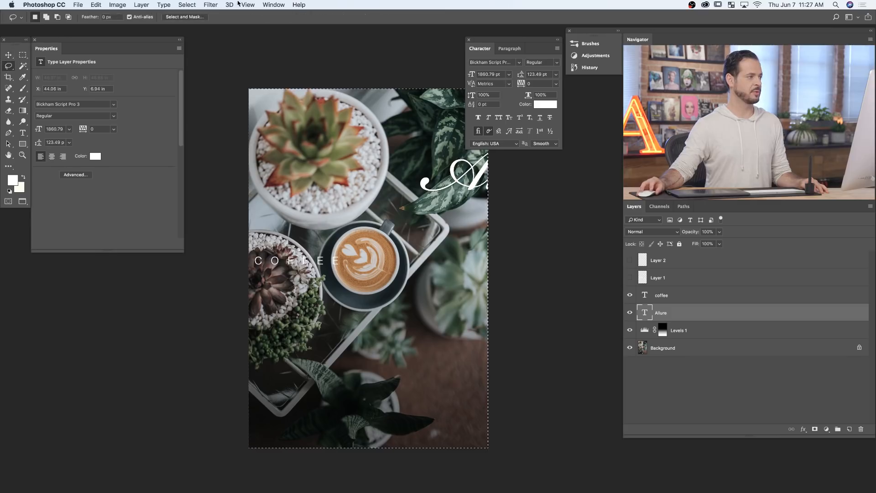
left_click(8, 55)
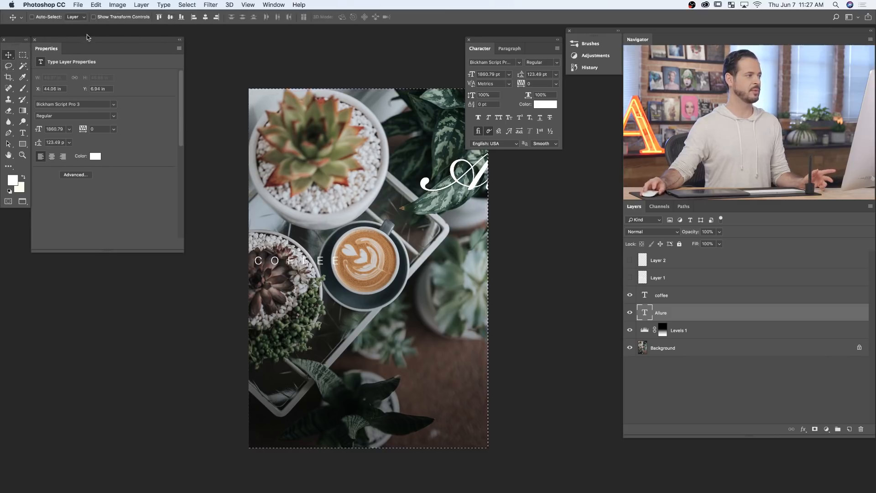
left_click(204, 17)
left_click(689, 302)
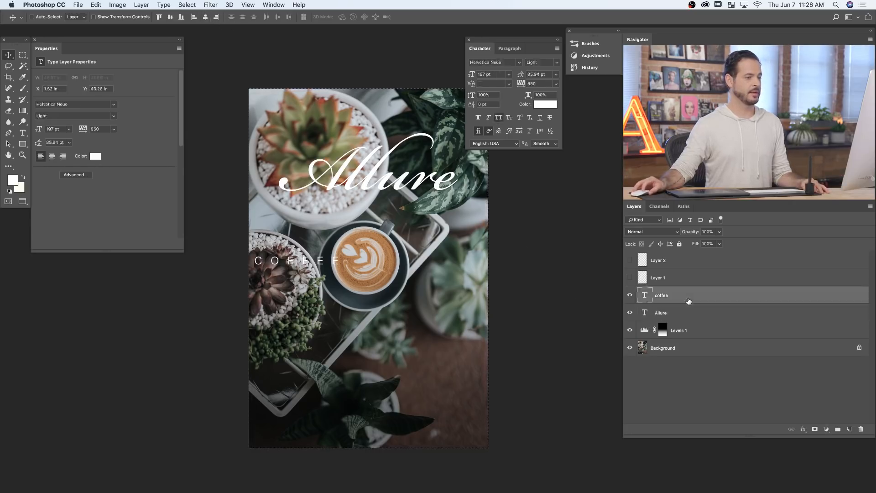
left_click(206, 18)
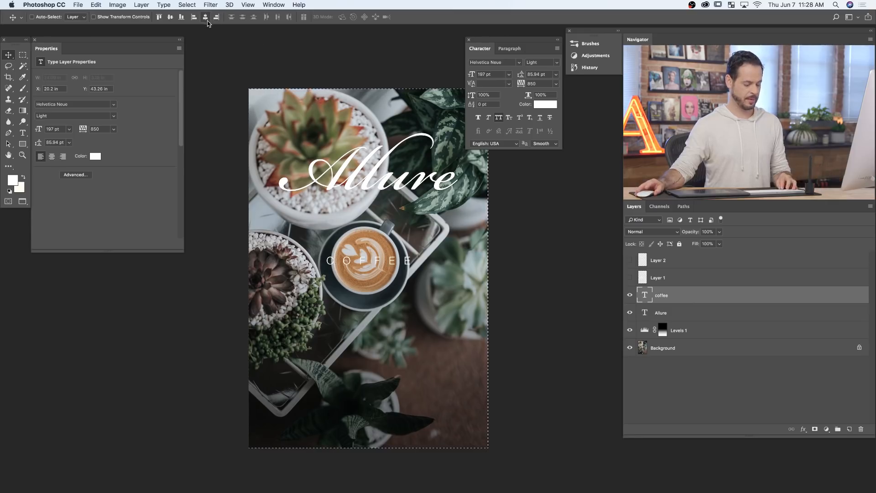
- Move the Allure text down close above the coffee text, and move both layers together onto the darkened lower part of the photo
left_click(662, 313)
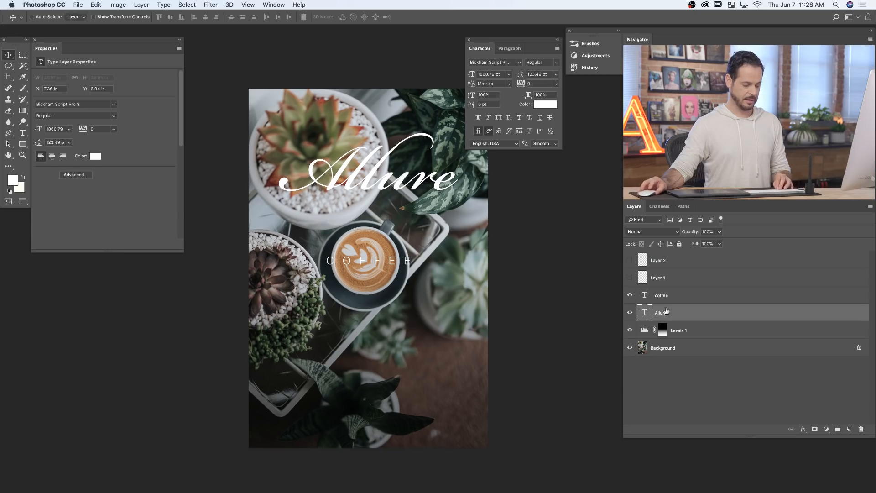
left_click_drag(535, 276, 544, 305)
left_click(676, 300, "super")
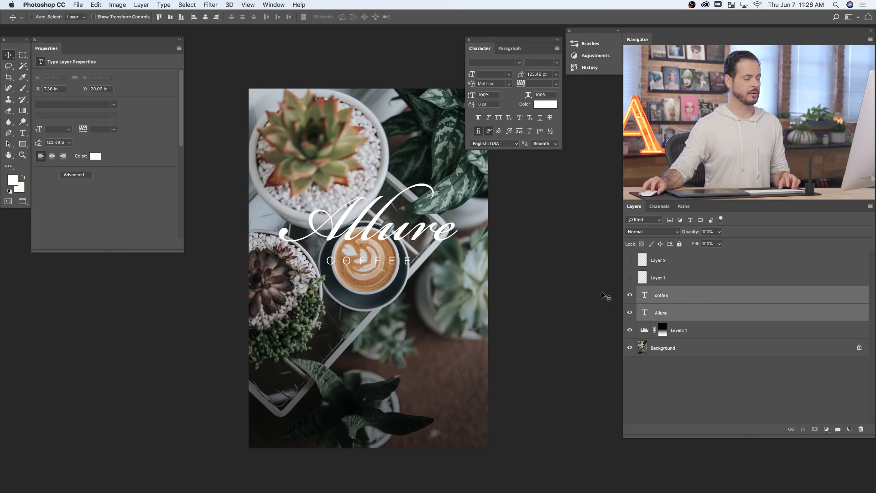
left_click_drag(593, 278, 590, 412)
left_click(325, 226)
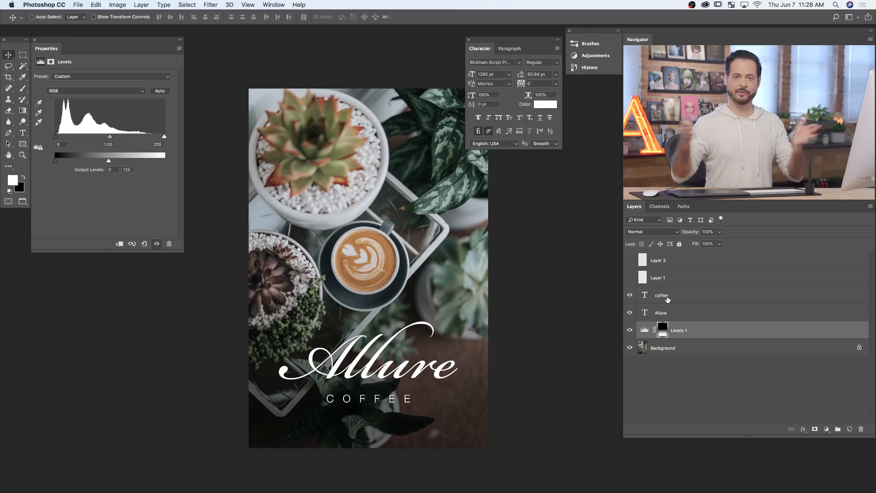
- Shift the Allure text slightly off centre, realign it to the horizontal centre of the whole canvas, and clear the selection
left_click(667, 299)
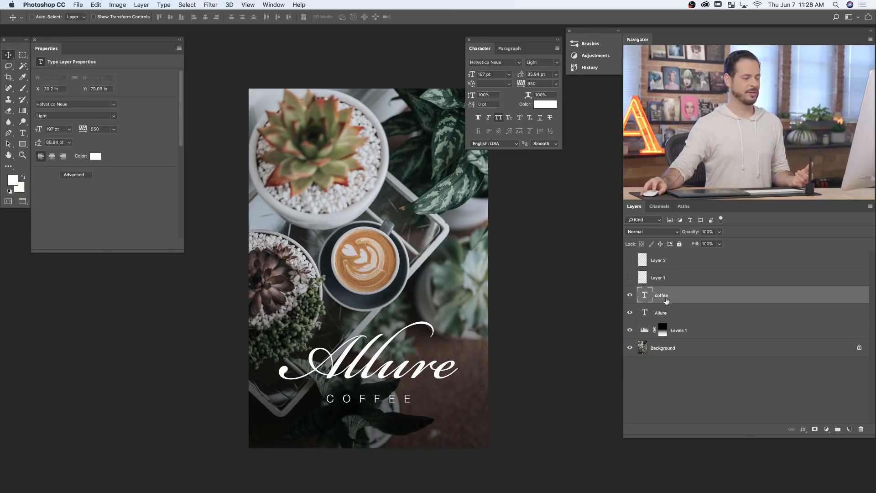
left_click(674, 318)
mouse_move(543, 376)
left_mouse_down()
mouse_move(557, 366)
mouse_move(540, 369)
mouse_move(548, 375)
left_mouse_up()
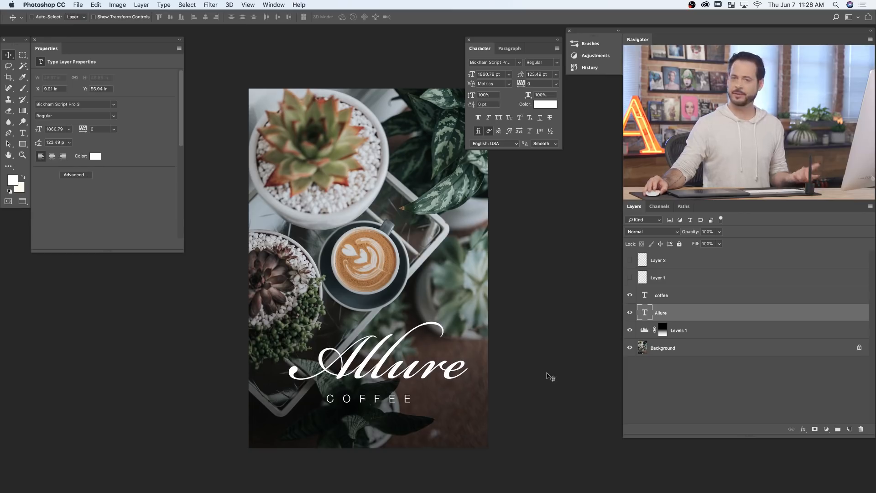
key("super+a")
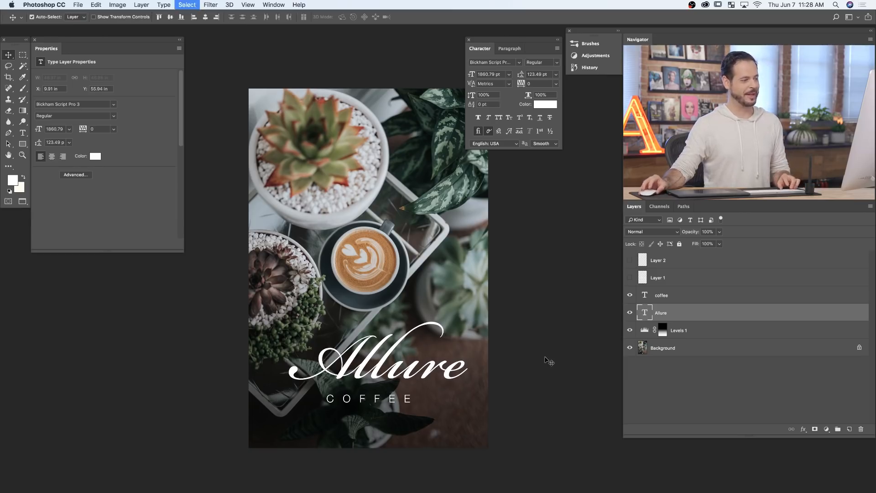
left_click(205, 18)
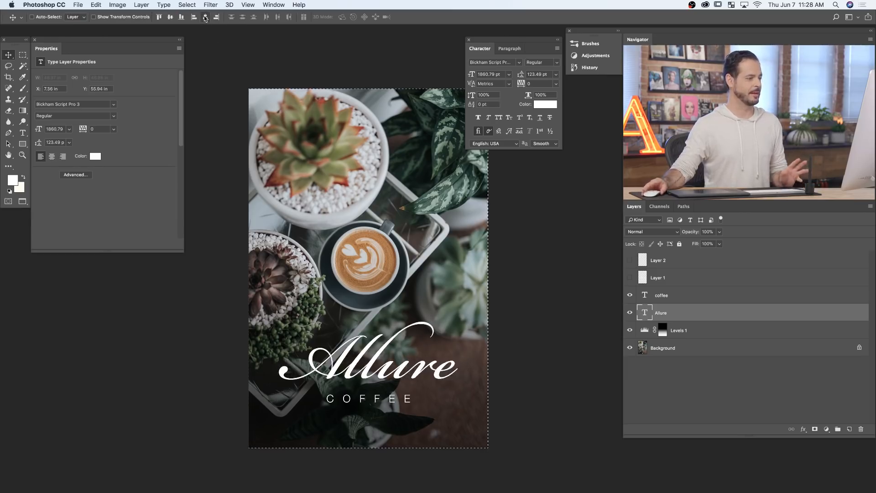
key("super+d")
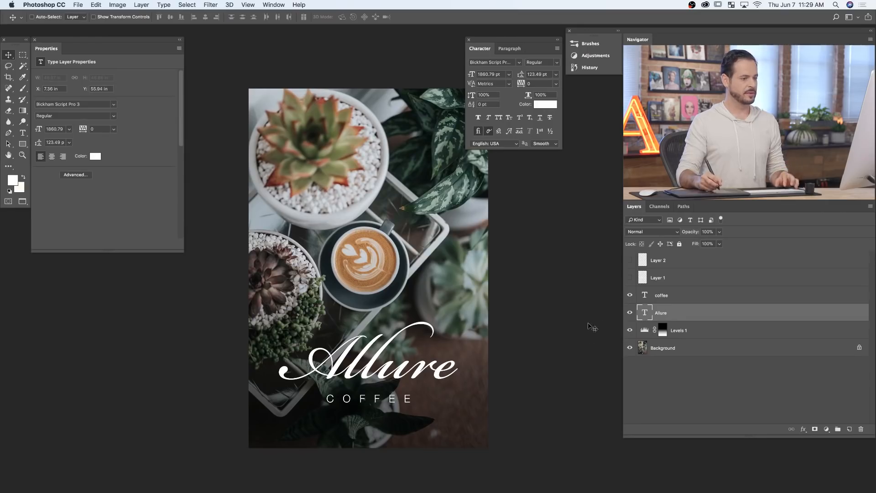
- Add a new layer above the coffee text and set the brush's foreground colour to bright blue 00ccff
left_click(699, 295)
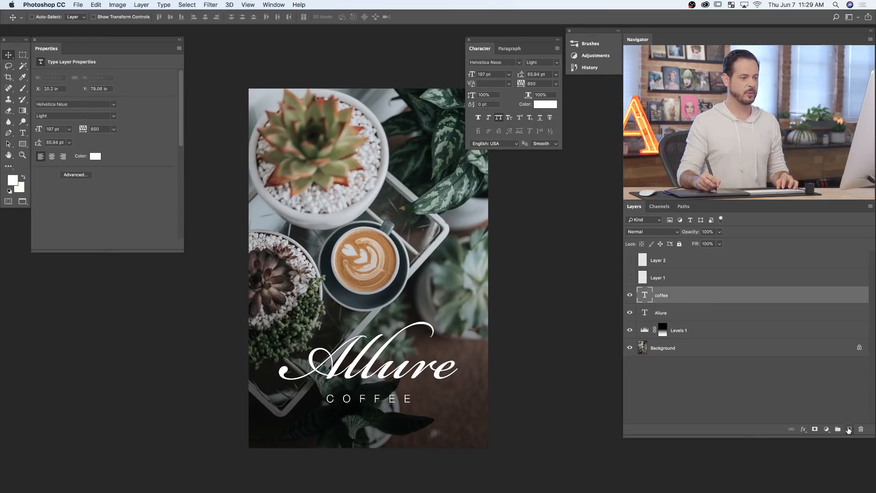
left_click(849, 430)
key("b")
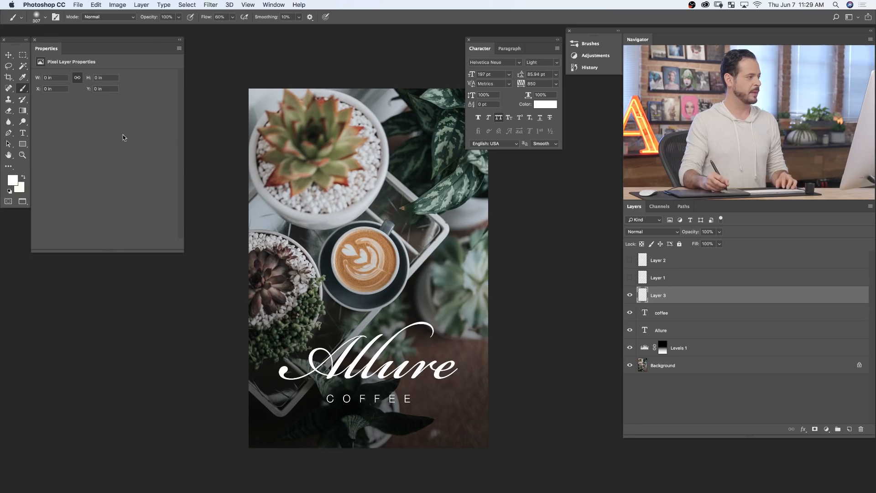
left_click(12, 181)
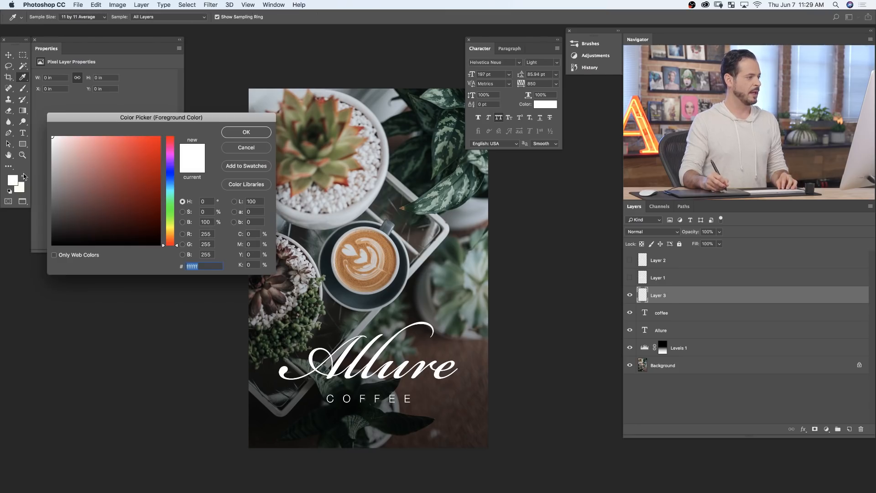
left_click(168, 193)
left_click(132, 148)
left_click(246, 132)
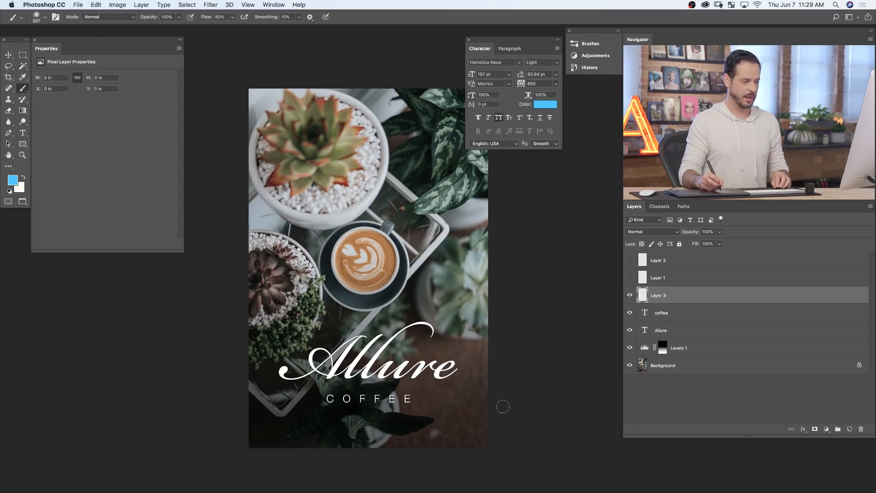
- With brush size 91 and 80% flow, paint a blue swash from the end of Allure's e back beneath the word, and toggle its visibility
left_click_drag(449, 368, 431, 371)
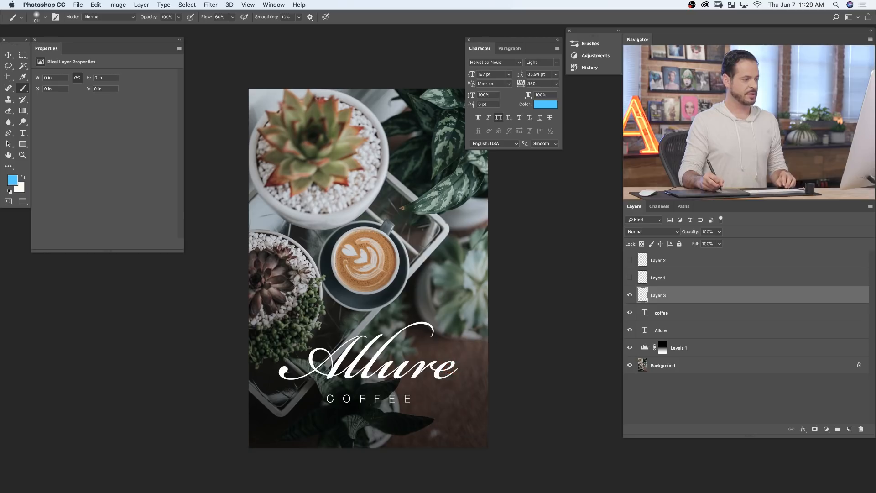
key("shift+8")
left_click(449, 376)
mouse_move(425, 404)
left_mouse_down()
mouse_move(347, 403)
mouse_move(280, 413)
mouse_move(275, 423)
left_mouse_up()
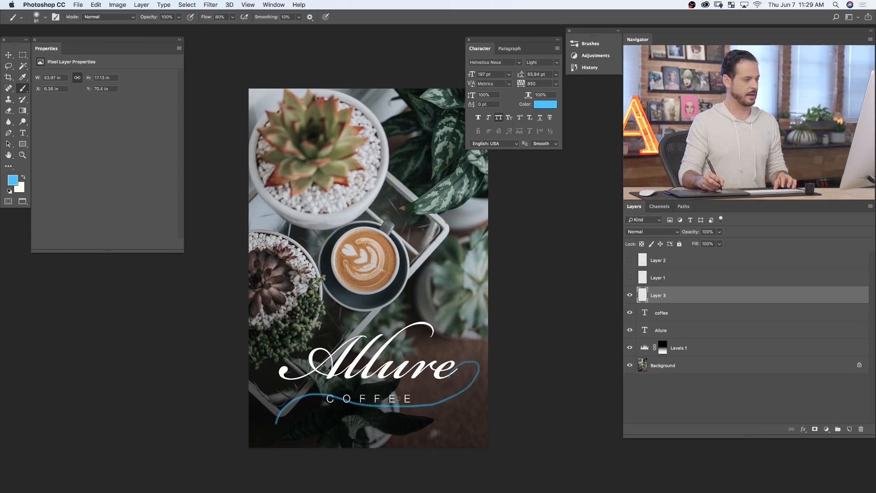
key("super+z")
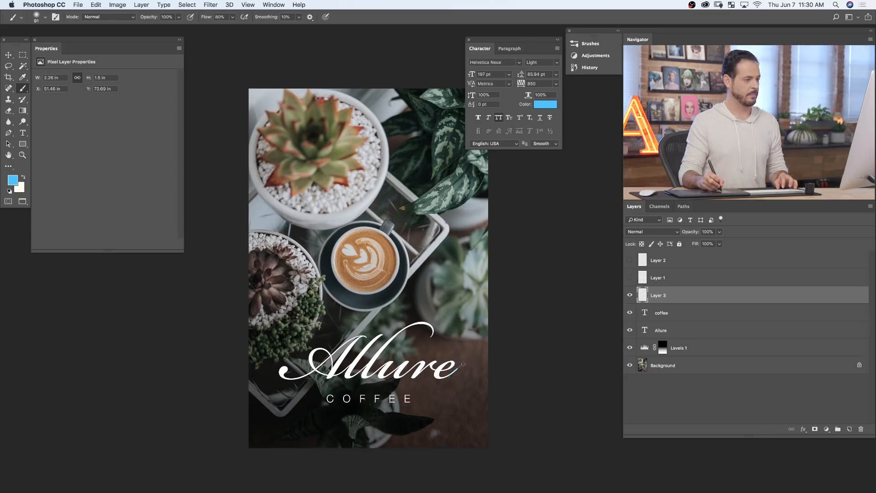
mouse_move(380, 389)
left_mouse_down()
mouse_move(331, 390)
mouse_move(298, 417)
left_mouse_up()
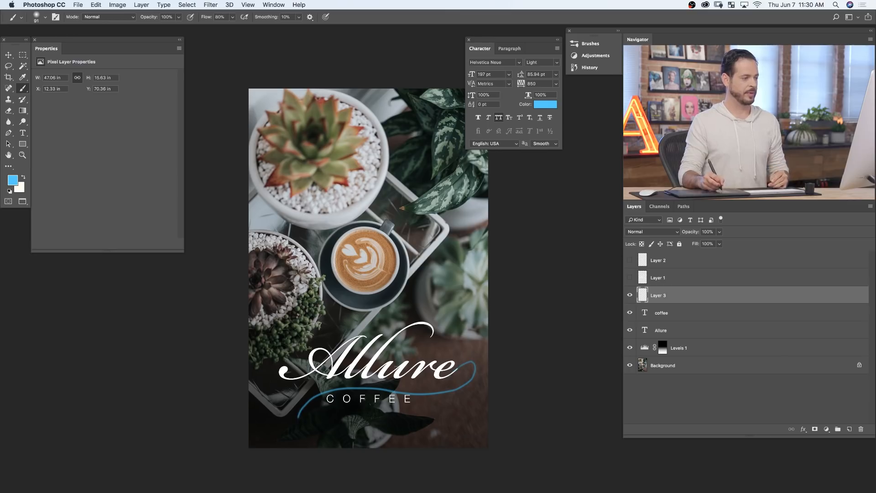
left_click(629, 296)
left_click(630, 296)
left_click(630, 296)
left_click(629, 296)
- Add another new layer above the blue swash and set the brush's foreground colour to bright green 1eff00
left_click(850, 430)
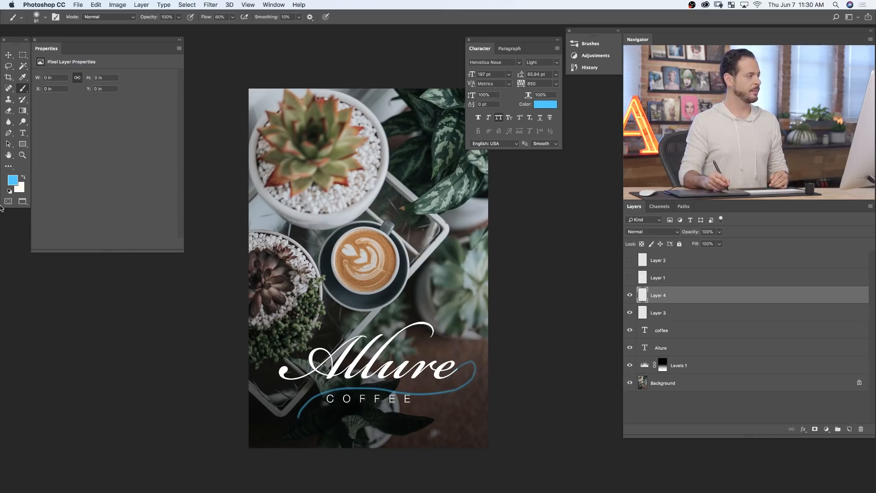
left_click(11, 181)
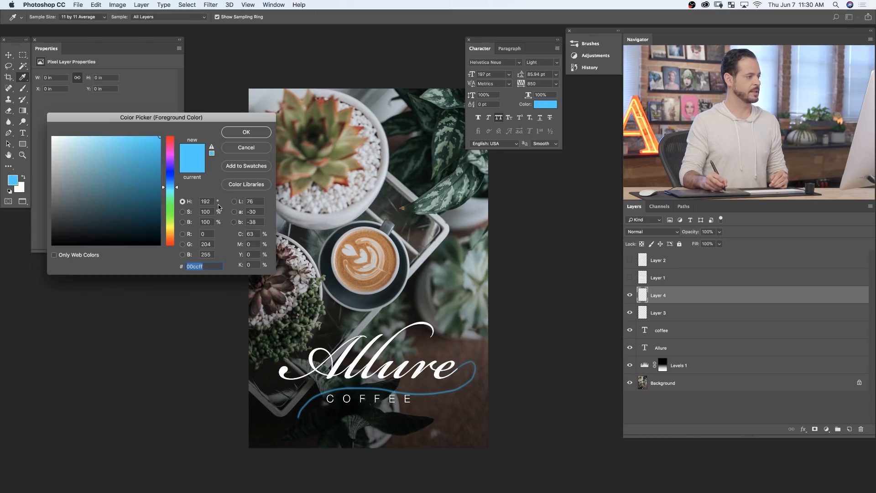
left_click(166, 210)
left_click(246, 132)
key("b")
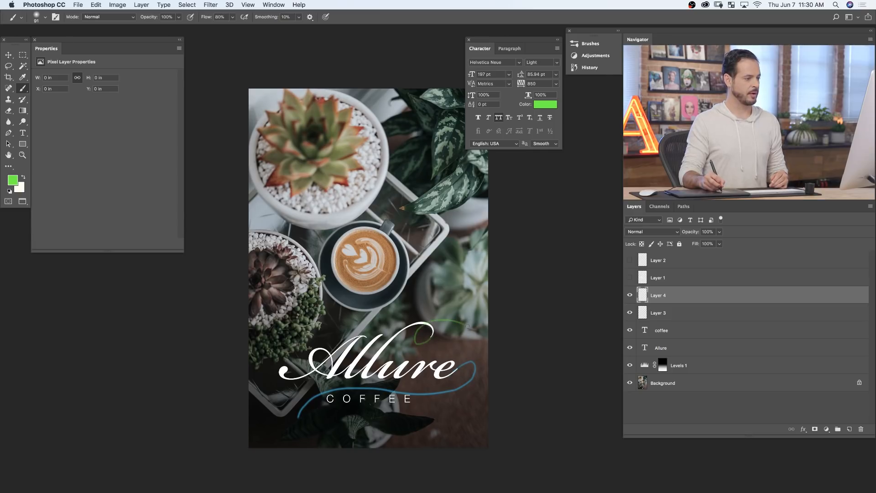
- Paint a green swash from Allure's upper flourish looping around the whole lettering, and hide the green and blue sketch layers
left_click_drag(483, 355, 437, 395)
mouse_move(386, 406)
left_mouse_down()
mouse_move(310, 411)
mouse_move(257, 376)
left_mouse_up()
left_click_drag(278, 336, 336, 311)
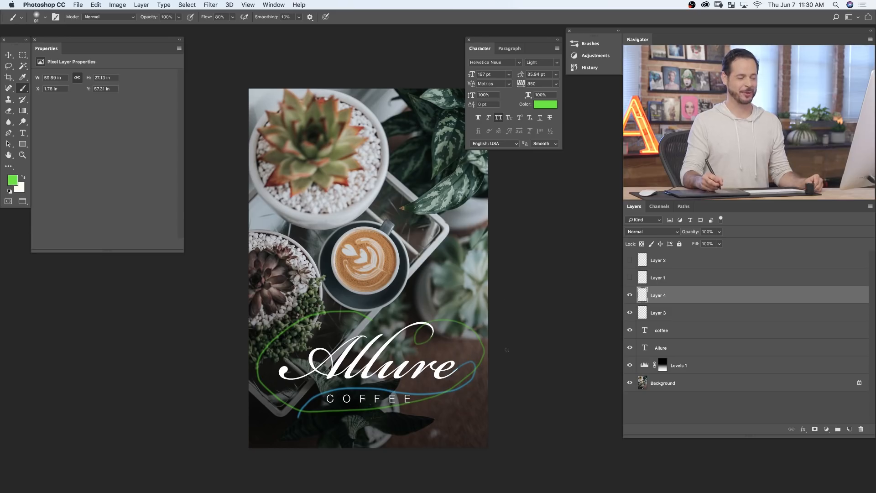
left_click(630, 295)
left_click(631, 312)
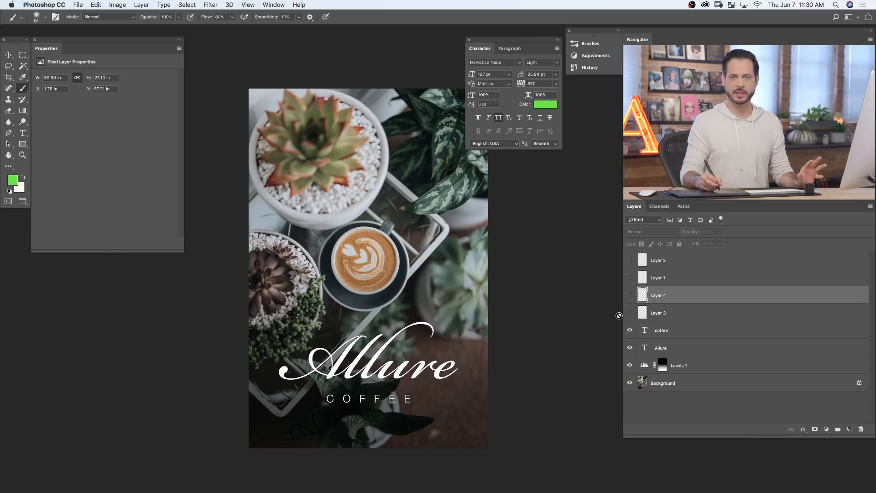
- Add a white (ffffff) Solid Color fill layer above the coffee text layer
left_click(692, 330)
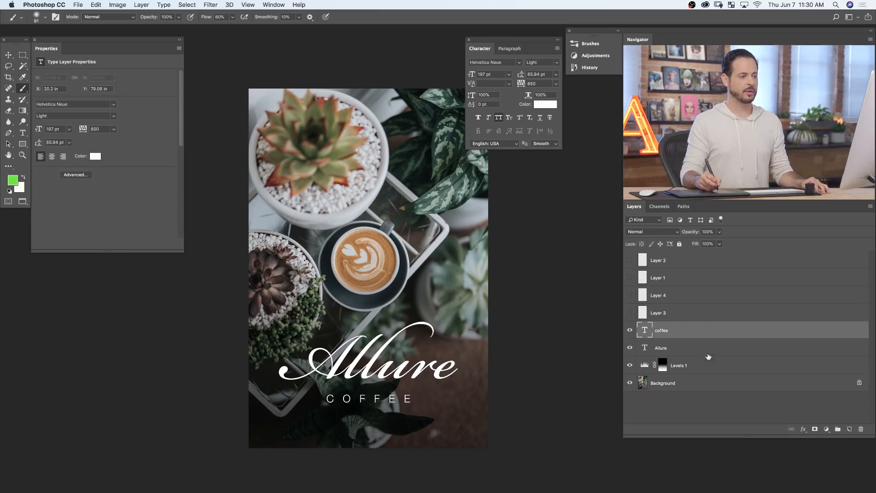
left_click(826, 430)
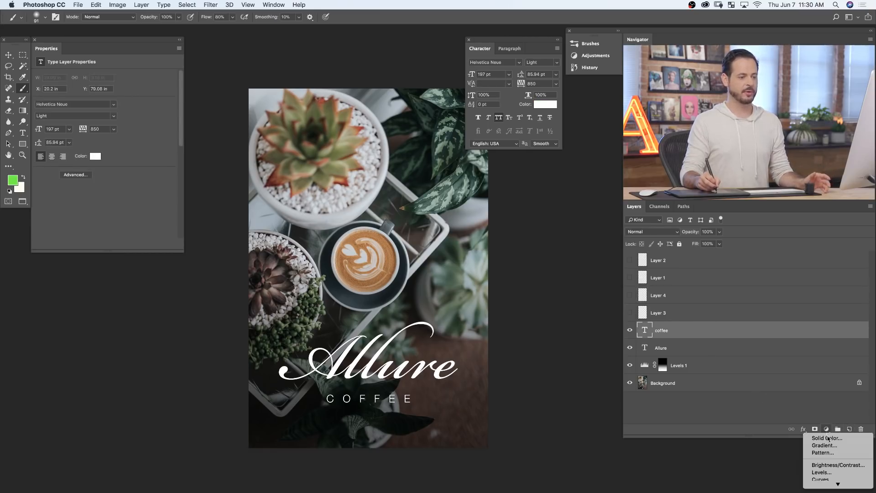
left_click(828, 439)
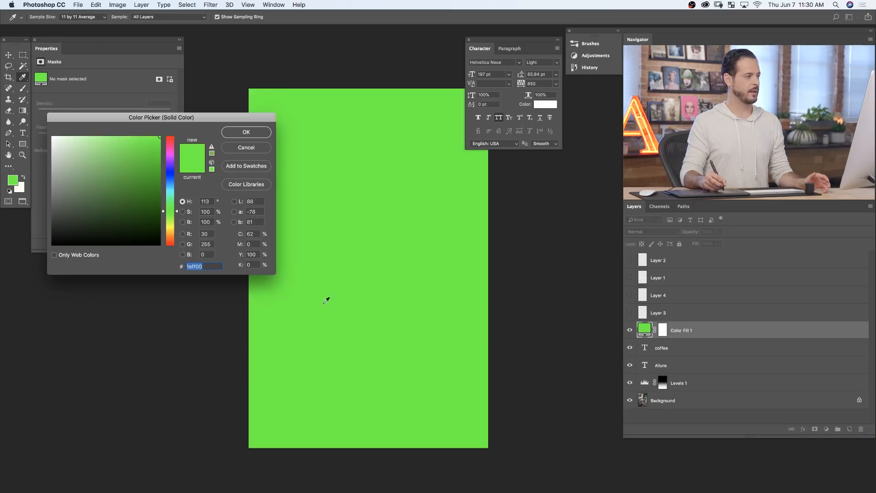
type("ffffff")
left_click(248, 131)
key("b")
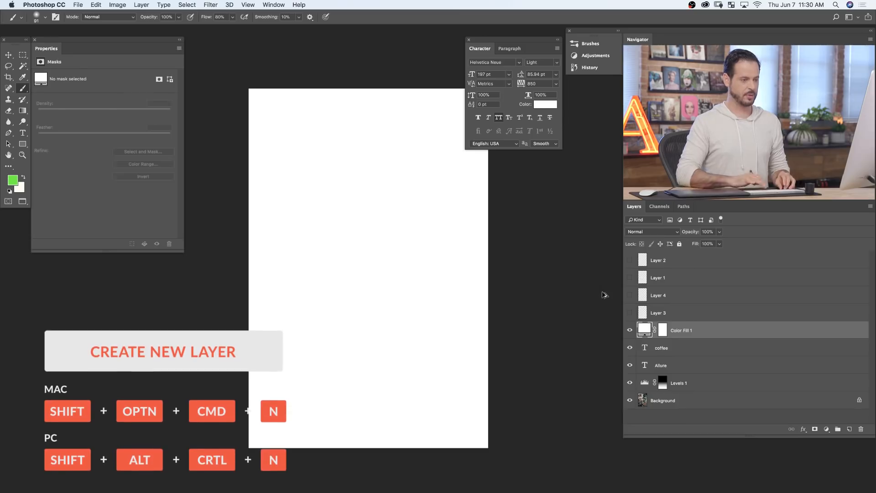
- Add a new layer and draw an open four-point spiral in the middle of the canvas with the Pen tool in Path mode
key("shift+alt+super+n")
key("p")
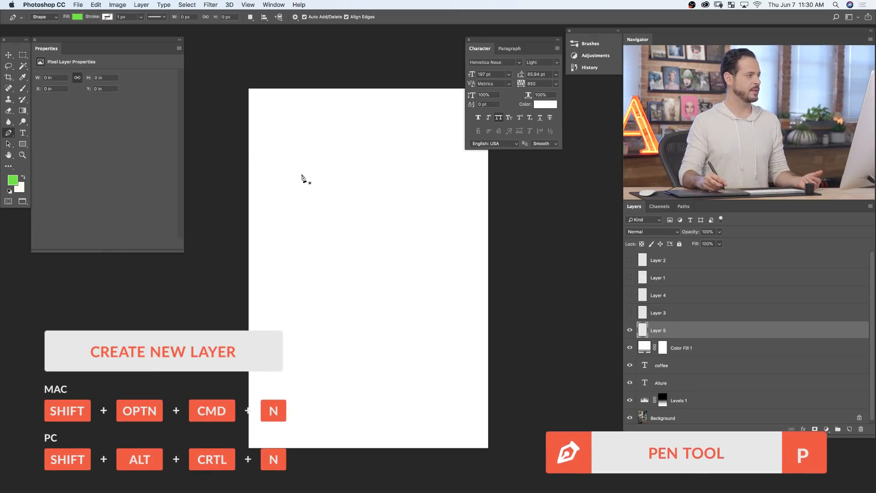
left_click(50, 18)
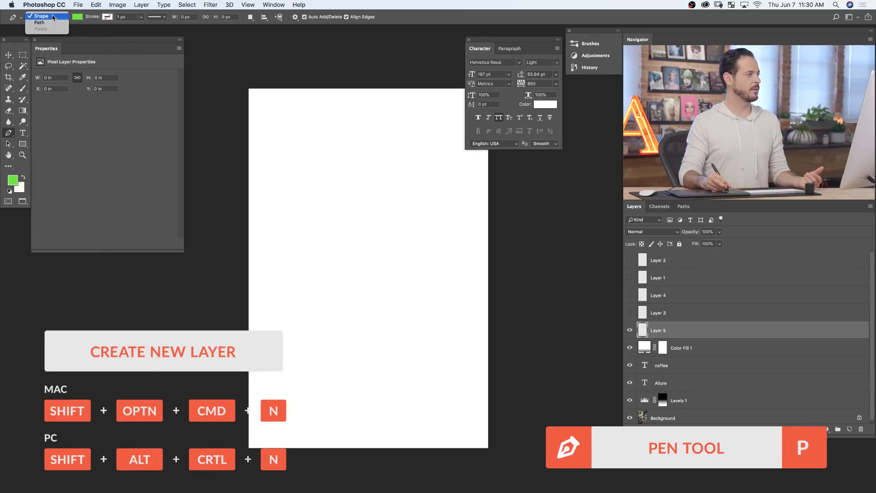
left_click(51, 23)
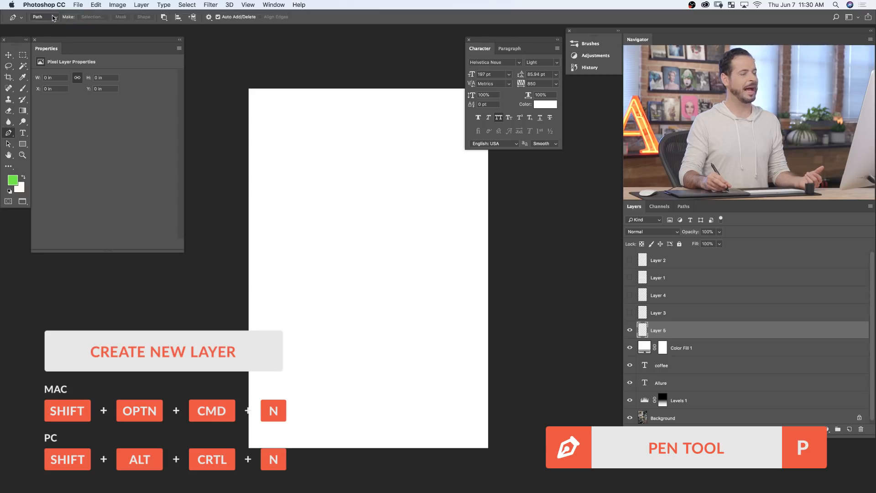
left_click_drag(306, 269, 338, 241)
left_click_drag(411, 280, 401, 341)
left_click_drag(326, 316, 388, 295)
left_click(382, 281)
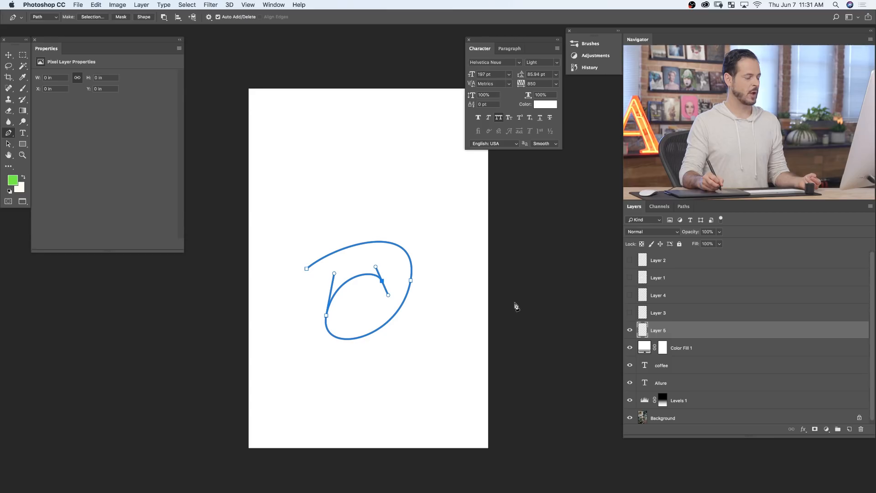
- Fill the spiral Work Path with the foreground colour at 100% opacity, and undo the fill
left_click(680, 210)
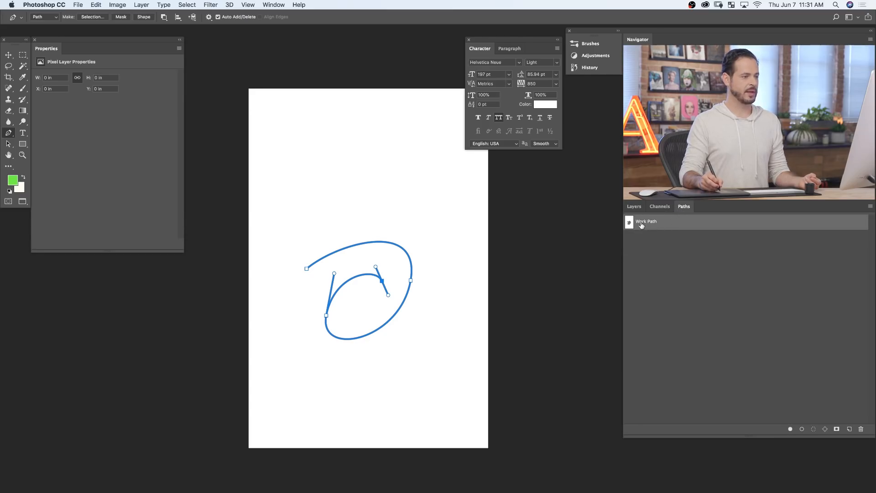
right_click(667, 225)
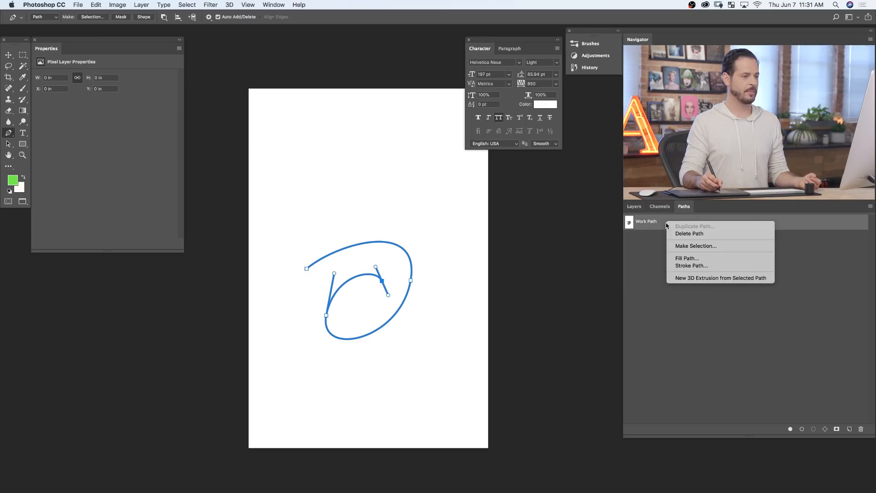
left_click(693, 258)
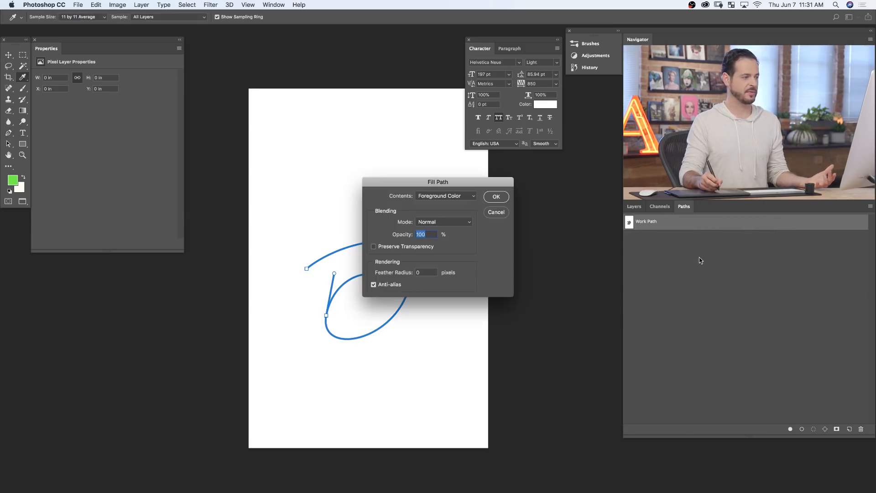
left_click(496, 196)
key("super+z")
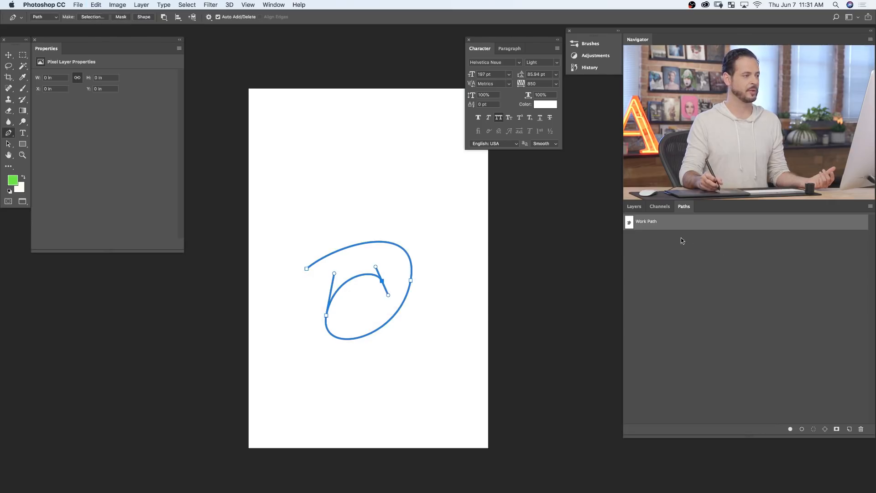
- Change the spiral path's path operation to Combine Shapes
left_click(164, 17)
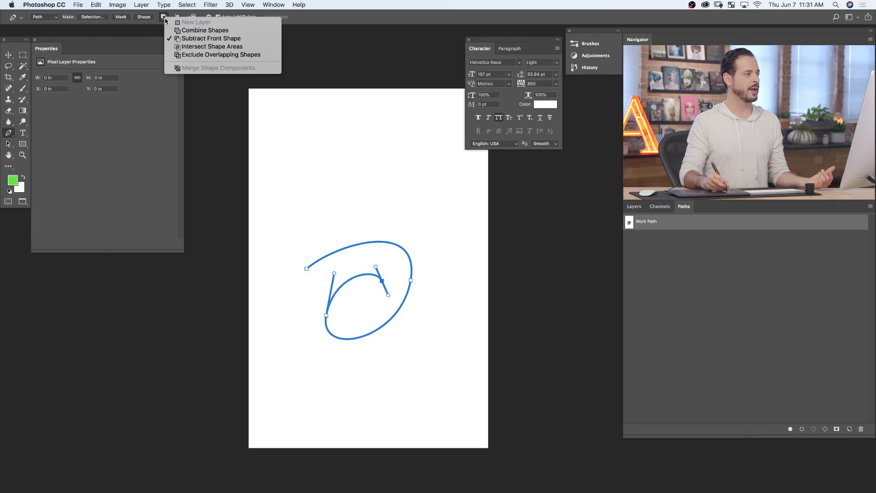
left_click(196, 30)
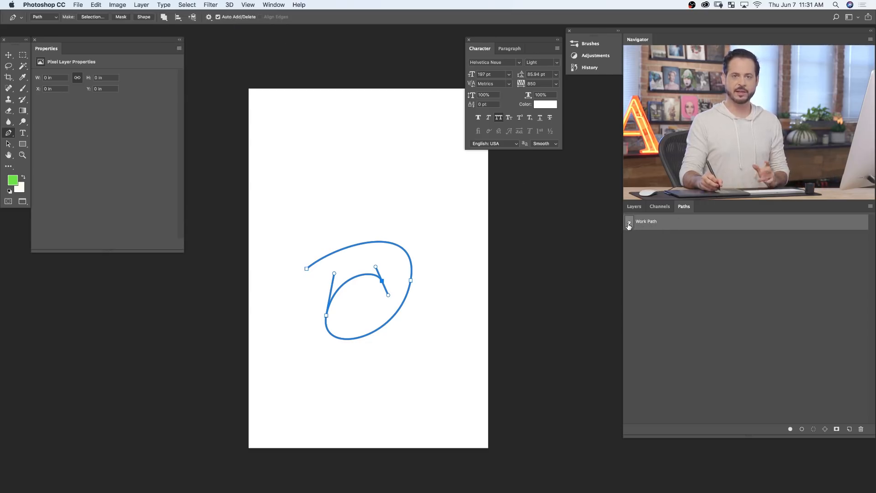
- Paint a green test stroke above the spiral with the Brush tool and undo it
key("b")
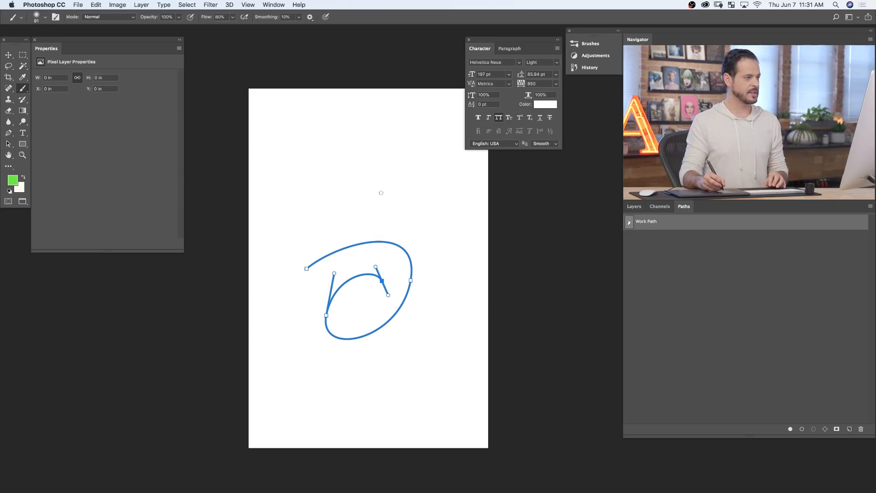
mouse_move(309, 215)
left_mouse_down()
mouse_move(368, 175)
mouse_move(393, 183)
mouse_move(302, 178)
mouse_move(310, 157)
mouse_move(320, 159)
mouse_move(303, 176)
left_mouse_up()
key("alt+super+z")
key("alt+super+z")
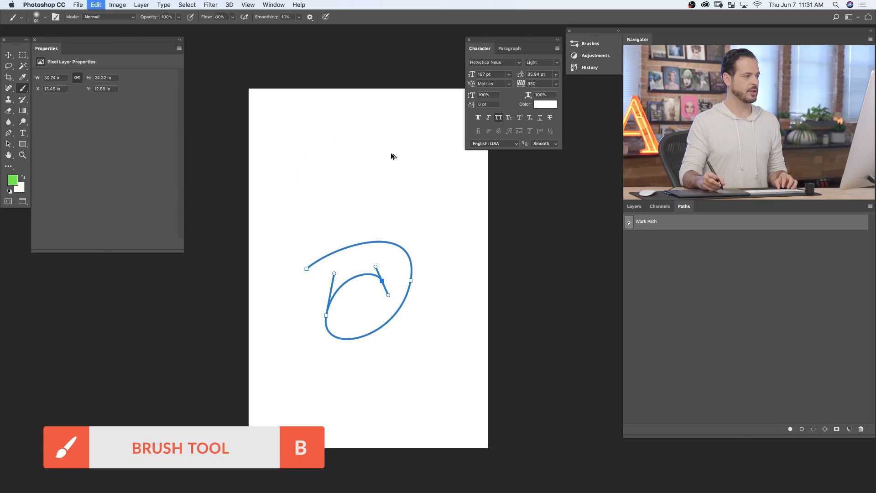
- Stroke the spiral Work Path using the Brush with Simulate Pressure on
right_click(664, 226)
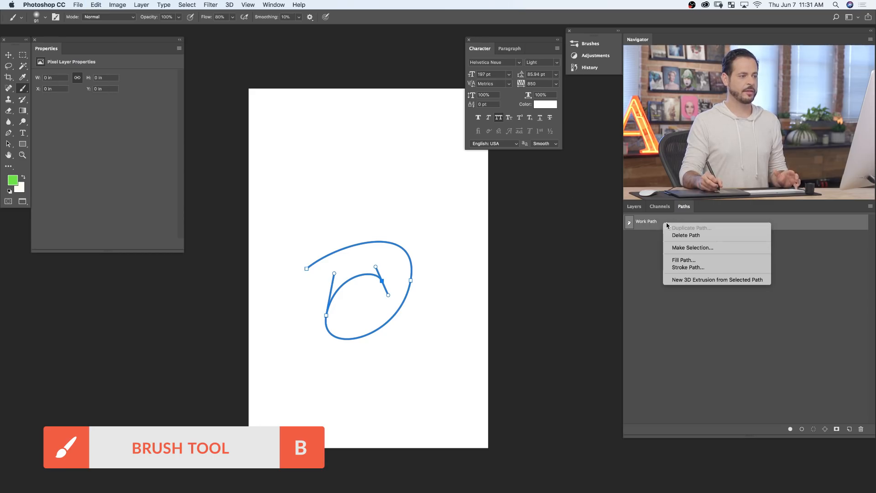
left_click(688, 267)
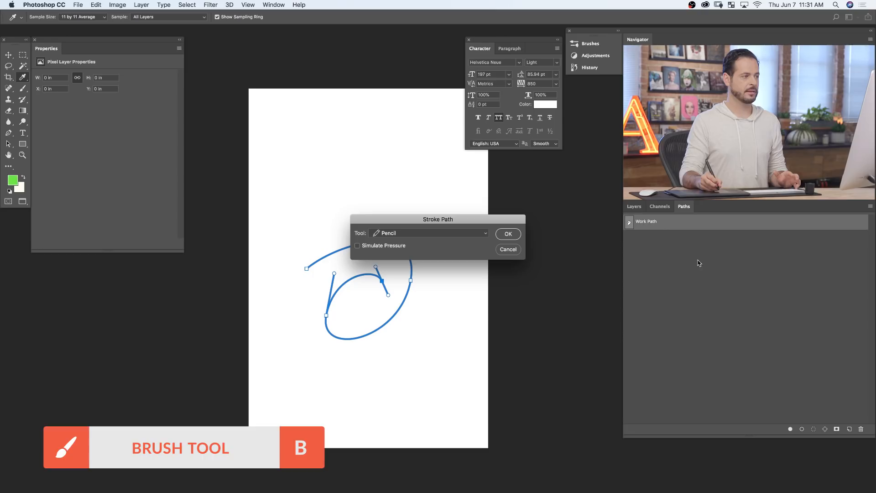
left_click(418, 234)
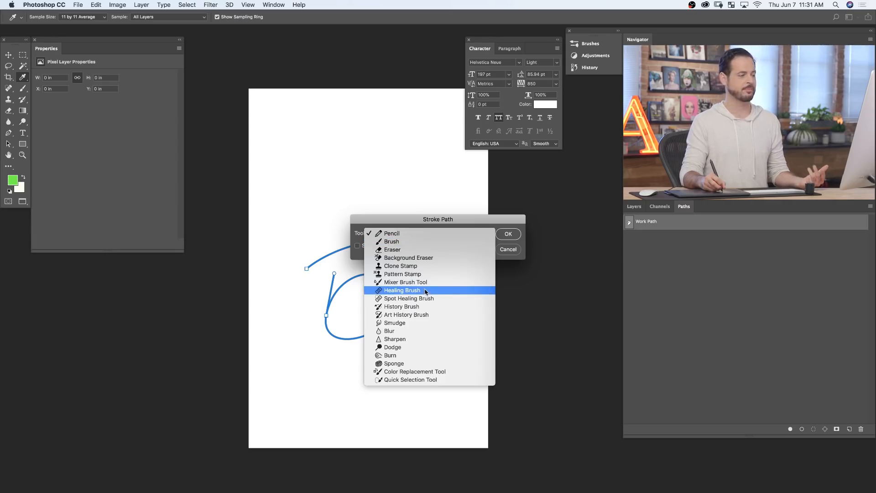
left_click(405, 243)
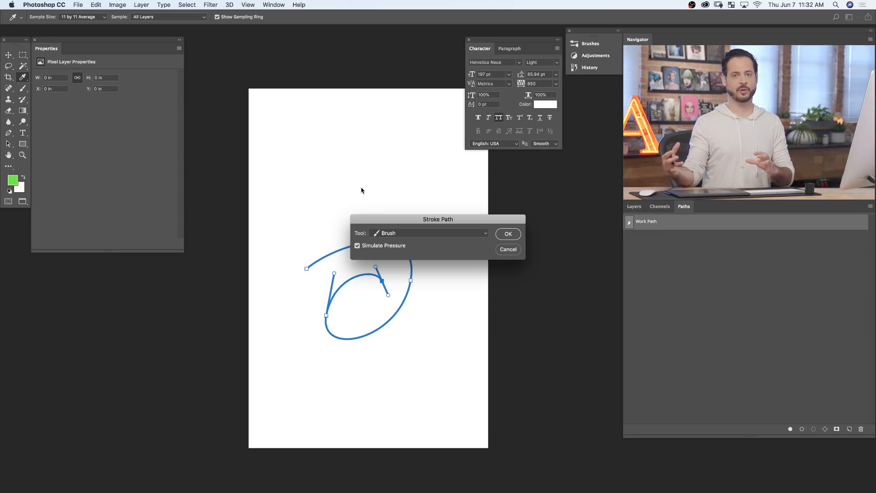
left_click(513, 235)
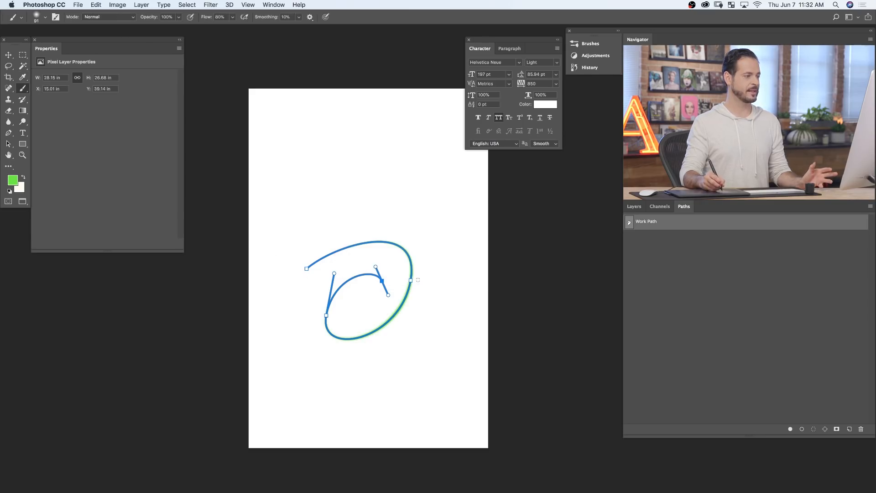
- Deselect the Work Path and inspect the ends of the spiral's brush stroke up close
left_click(633, 208)
left_click(684, 207)
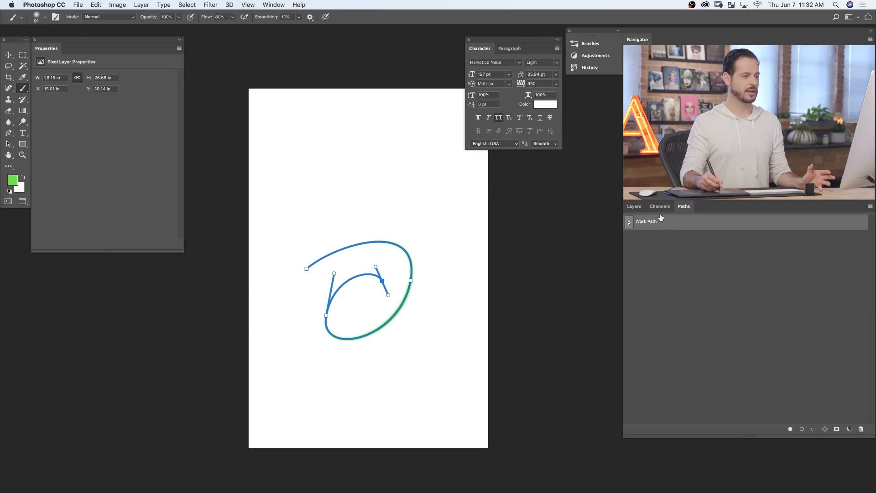
left_click(649, 241)
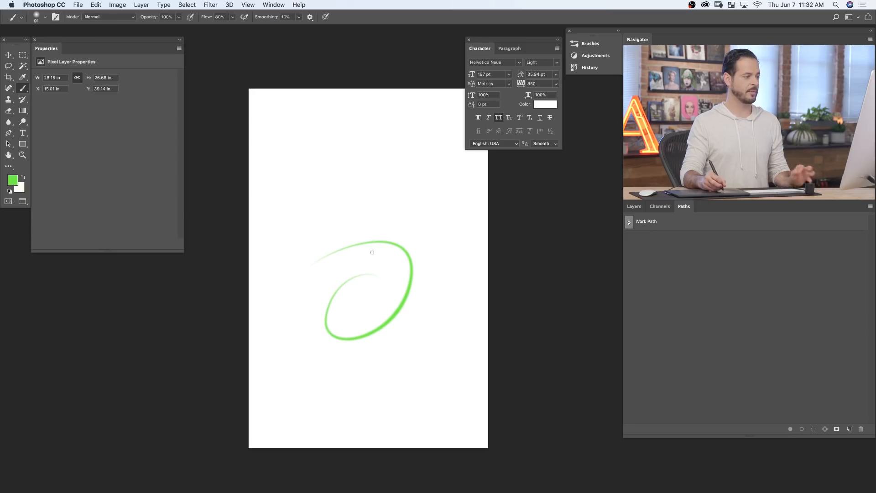
left_click(329, 261)
left_click(330, 261)
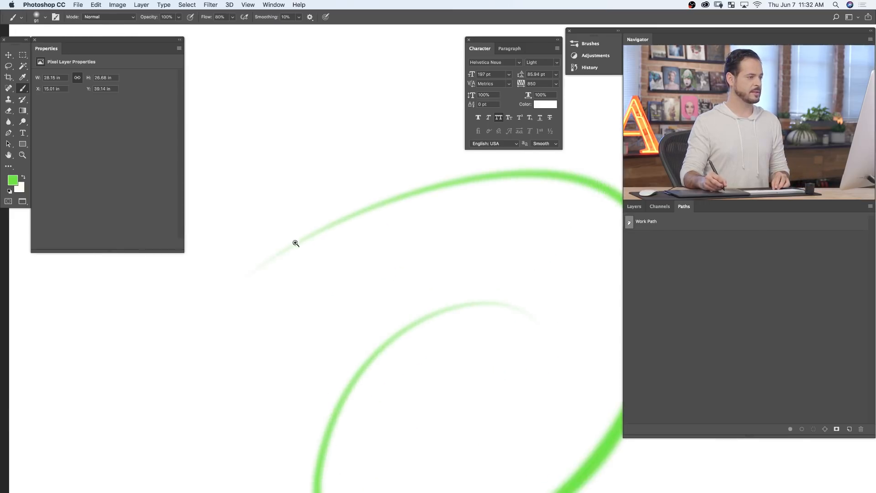
left_click_drag(598, 241, 465, 187)
left_click_drag(414, 298, 368, 305)
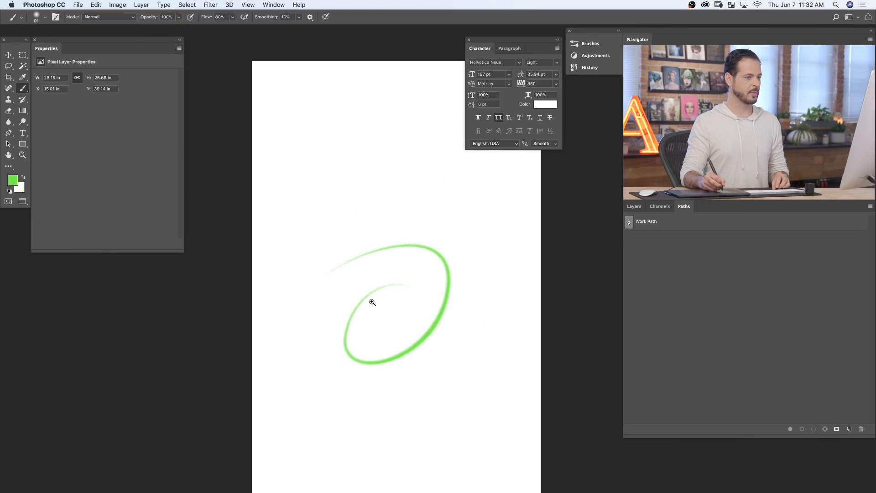
- Toggle the visibility of the stroked layer off and on, and undo the brush stroke along the spiral
left_click(629, 208)
left_click(631, 330)
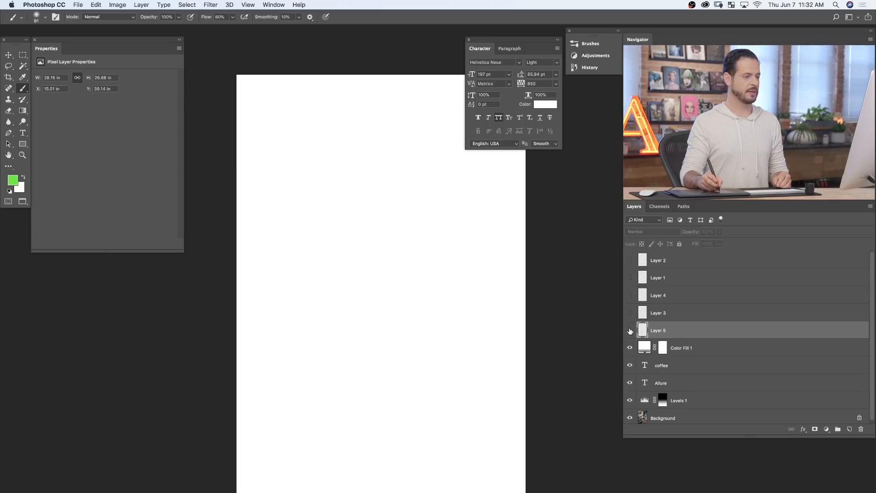
left_click(631, 330)
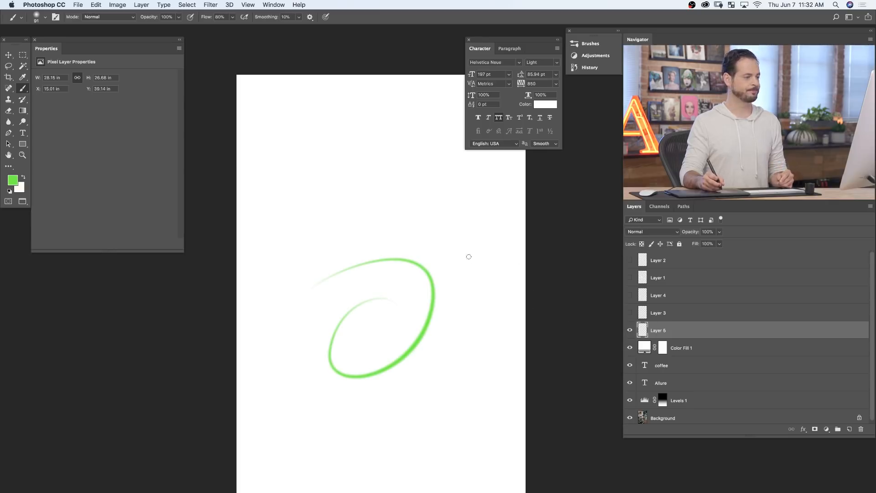
key("super+z")
left_click(683, 207)
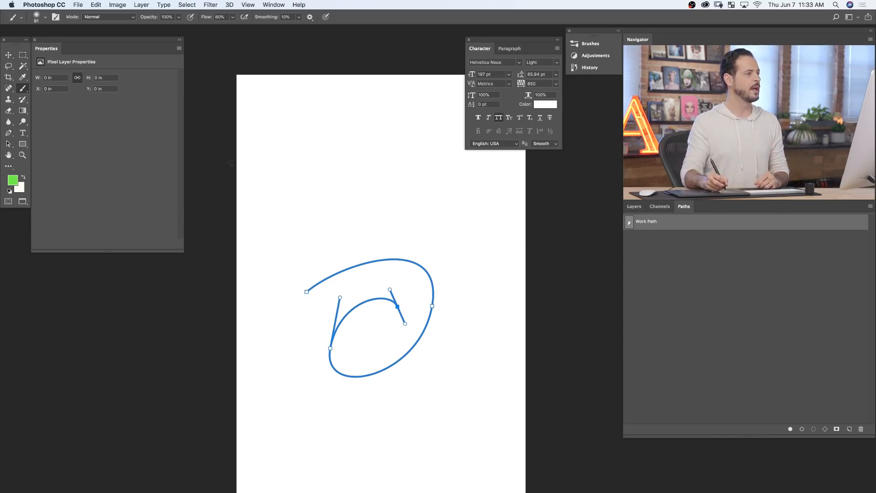
- Set the brush tip to 100% hardness and 143% spacing, and paint a dotted test stroke
left_click(276, 6)
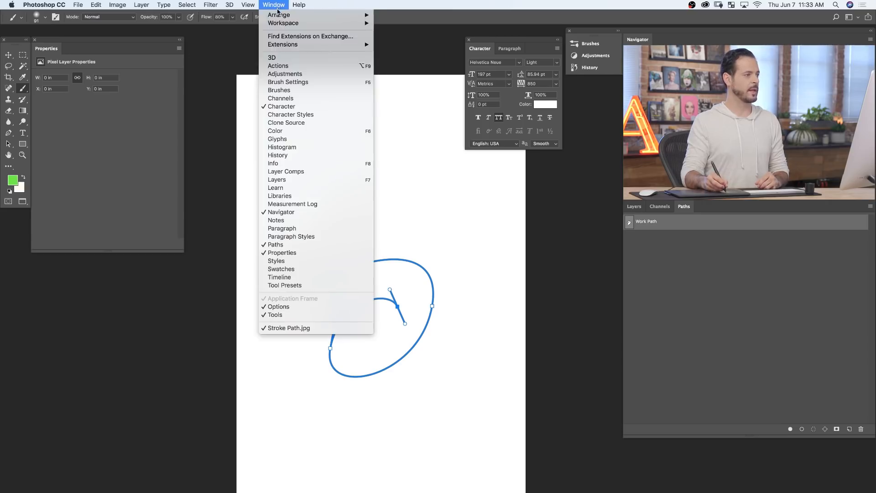
left_click(294, 82)
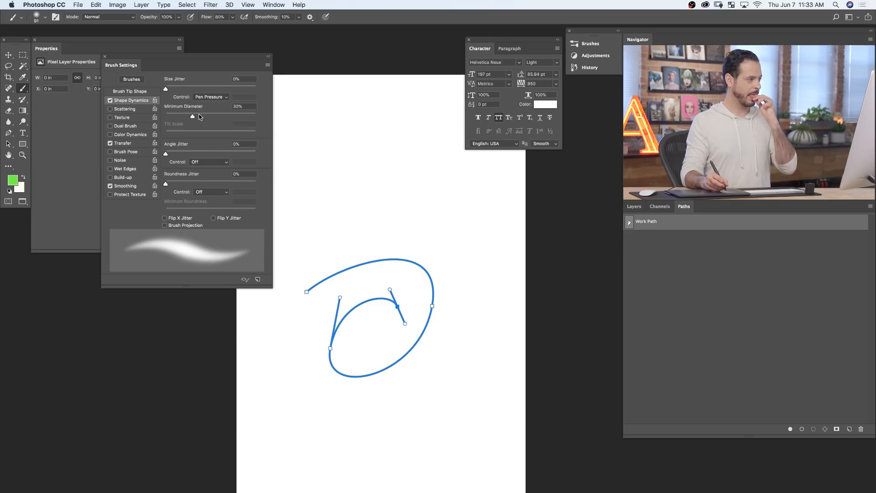
left_click(141, 92)
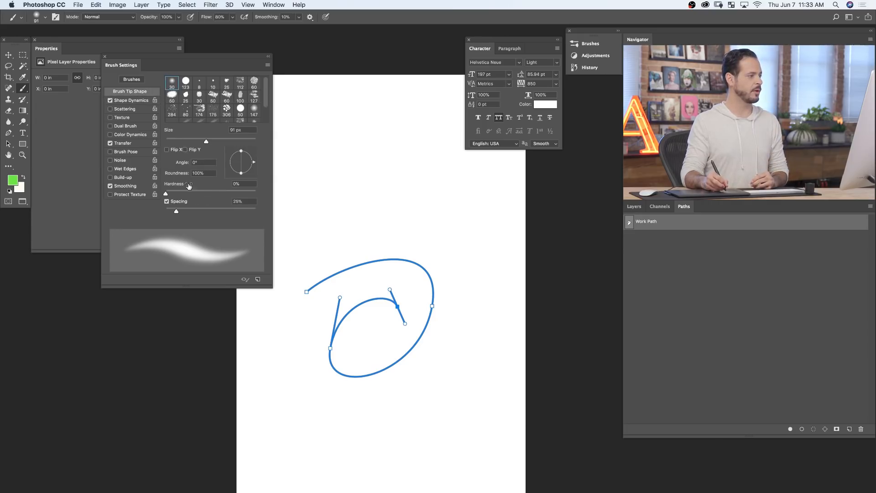
left_click_drag(189, 194, 270, 185)
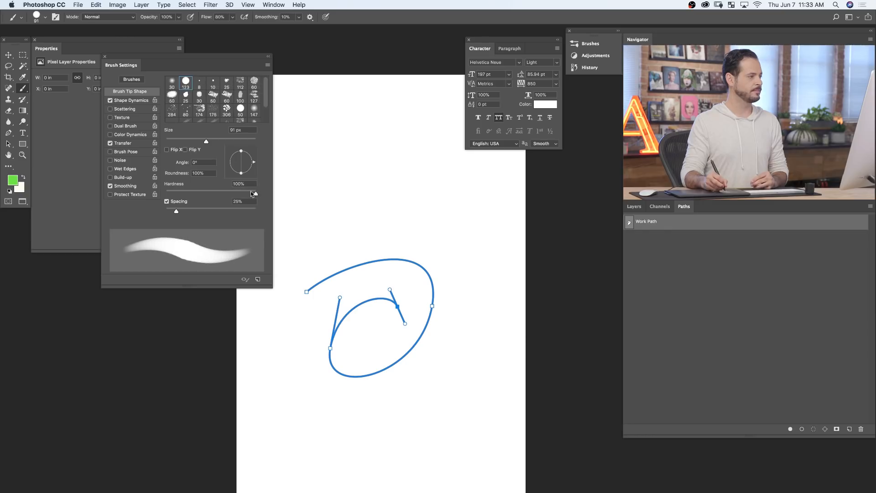
left_click_drag(178, 212, 221, 210)
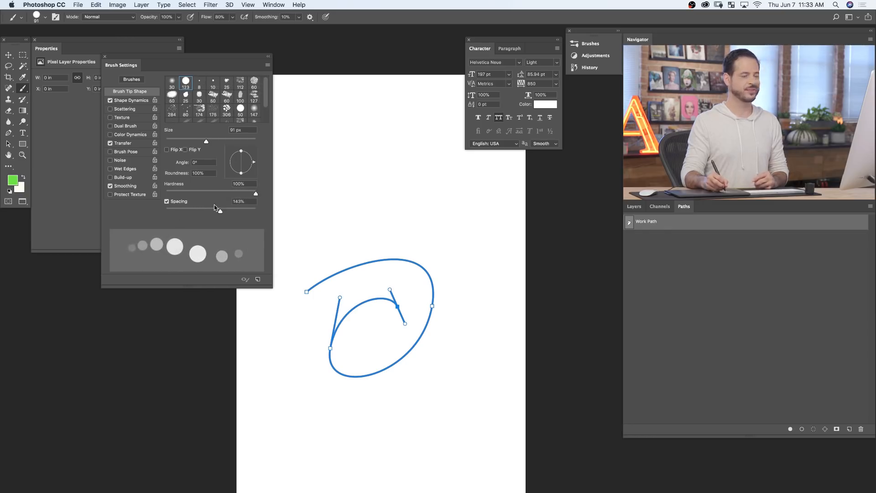
mouse_move(306, 218)
left_mouse_down()
mouse_move(415, 161)
mouse_move(483, 220)
mouse_move(479, 342)
mouse_move(422, 438)
mouse_move(463, 429)
left_mouse_up()
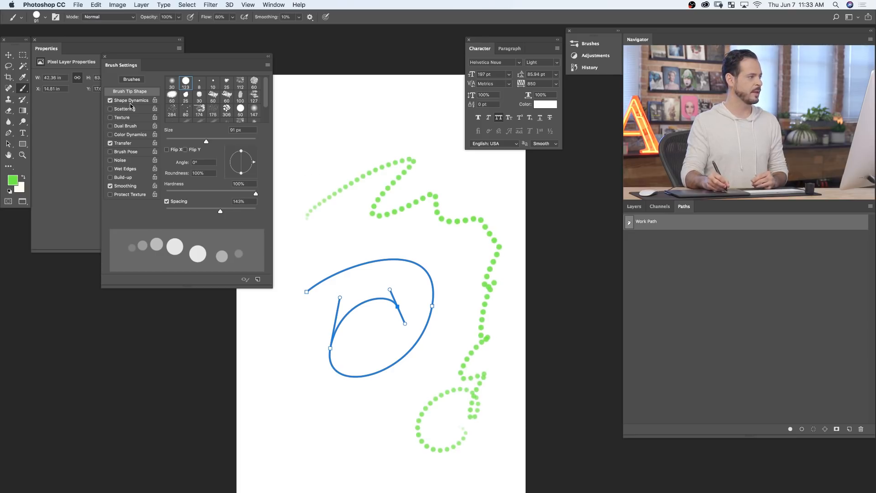
- Raise the brush's Size Jitter and lower its Minimum Diameter in Shape Dynamics, painting test strokes with each change
left_click(131, 100)
left_click_drag(179, 87, 262, 86)
mouse_move(362, 113)
left_mouse_down()
mouse_move(388, 125)
mouse_move(431, 111)
mouse_move(460, 182)
mouse_move(476, 193)
left_mouse_up()
left_click_drag(192, 117, 170, 109)
mouse_move(297, 196)
left_mouse_down()
mouse_move(308, 250)
mouse_move(381, 227)
mouse_move(430, 267)
mouse_move(458, 264)
mouse_move(466, 283)
mouse_move(463, 277)
mouse_move(442, 305)
mouse_move(433, 345)
mouse_move(373, 442)
mouse_move(335, 422)
mouse_move(299, 359)
mouse_move(268, 364)
mouse_move(291, 375)
mouse_move(298, 311)
mouse_move(309, 322)
mouse_move(304, 256)
left_mouse_up()
- Enable Scattering for the brush with Scatter at 460%, and paint test strokes across the canvas
left_click(131, 109)
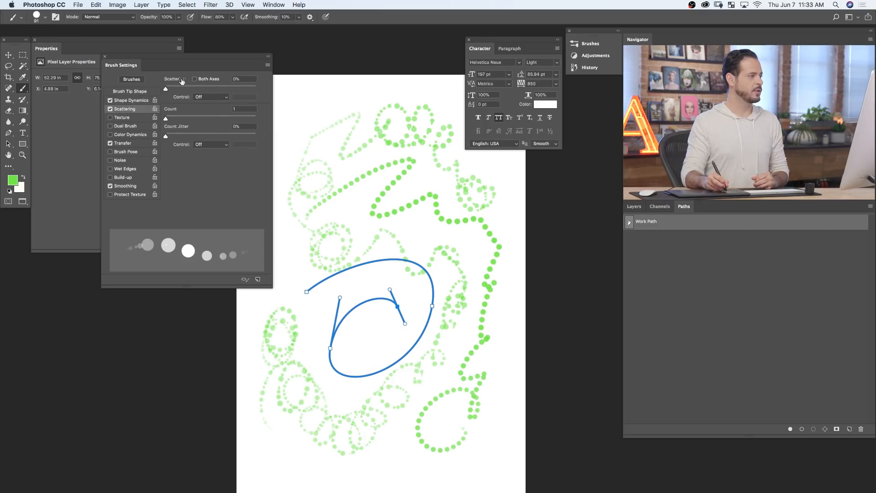
left_click_drag(172, 89, 207, 89)
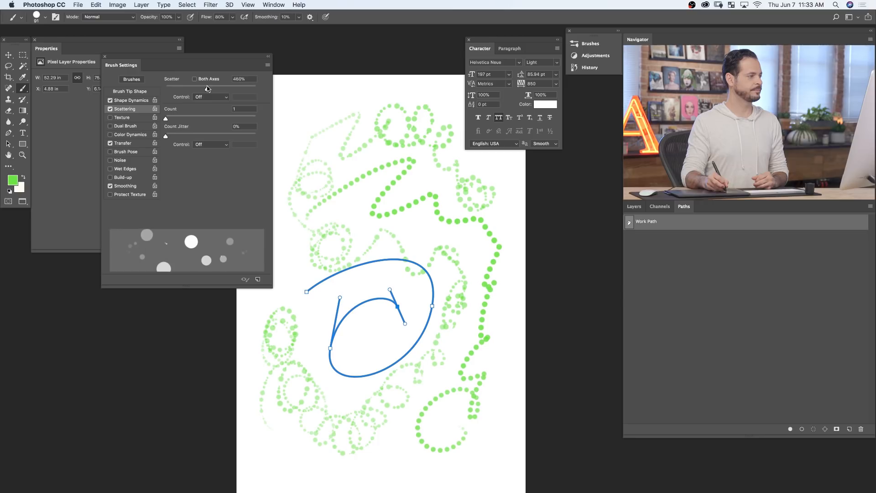
mouse_move(311, 151)
left_mouse_down()
mouse_move(323, 128)
mouse_move(377, 145)
left_mouse_up()
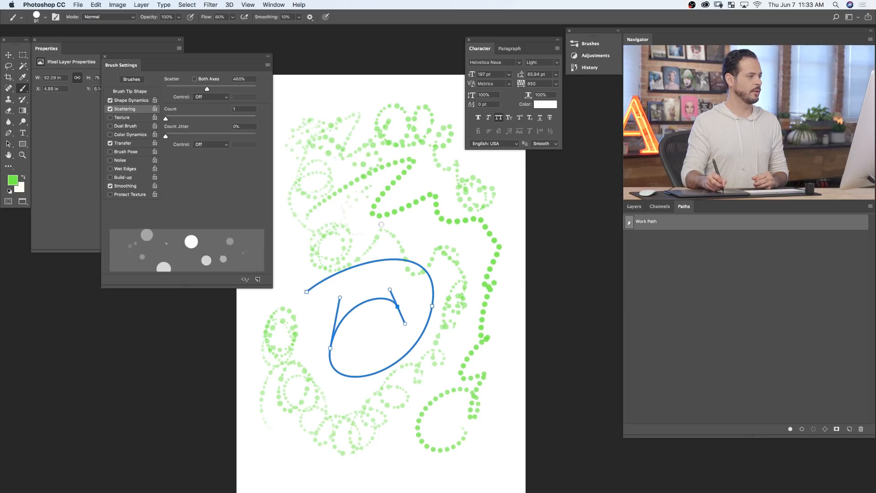
mouse_move(367, 245)
left_mouse_down()
mouse_move(407, 244)
mouse_move(408, 200)
left_mouse_up()
left_click_drag(386, 284, 398, 340)
- Set the Scatter control to Pen Pressure and turn off Transfer, painting test strokes with each change
left_click(209, 98)
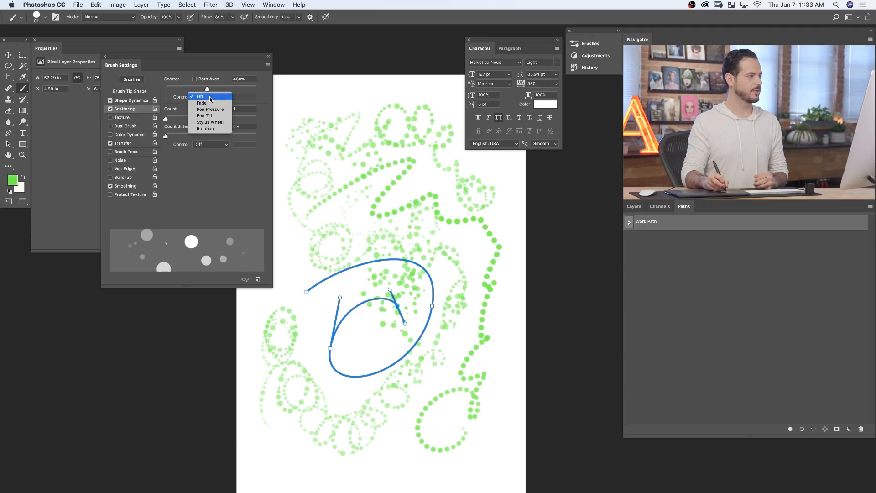
left_click(218, 115)
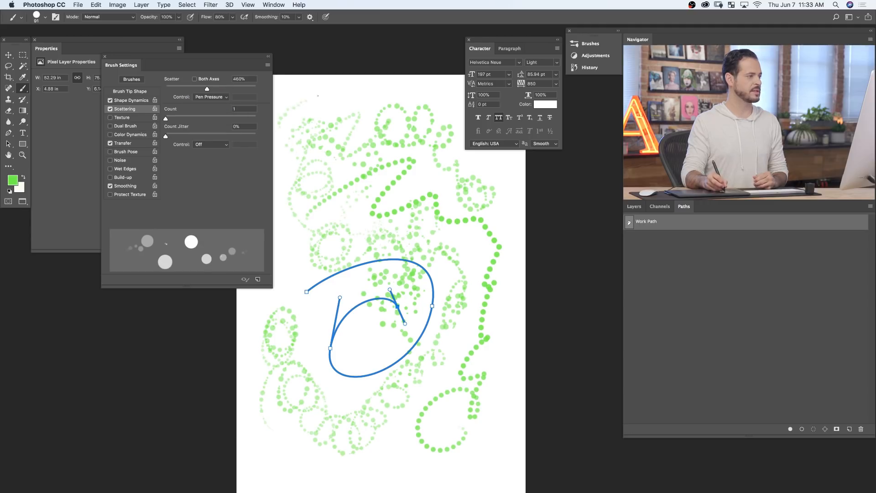
mouse_move(366, 92)
left_mouse_down()
mouse_move(392, 109)
mouse_move(457, 119)
mouse_move(463, 210)
left_mouse_up()
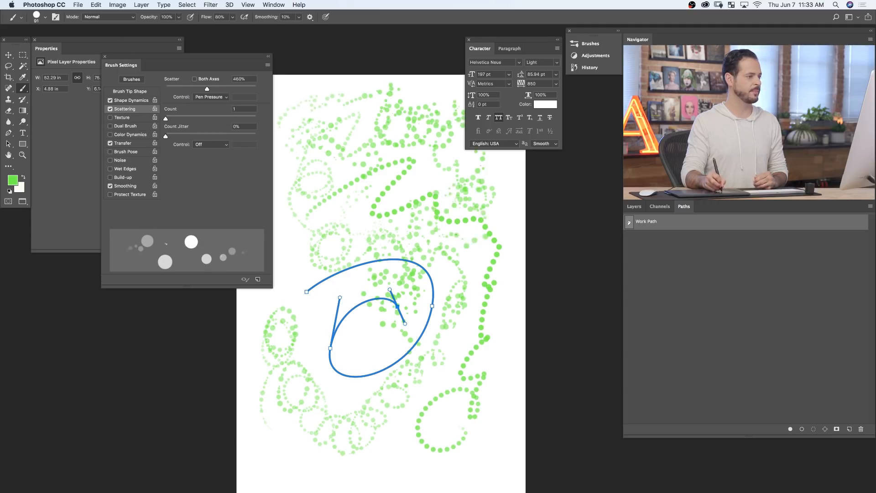
mouse_move(484, 343)
left_mouse_down()
mouse_move(491, 378)
mouse_move(493, 447)
mouse_move(318, 476)
mouse_move(280, 452)
mouse_move(288, 452)
mouse_move(281, 434)
left_mouse_up()
mouse_move(277, 469)
left_mouse_down()
mouse_move(290, 432)
mouse_move(274, 454)
left_mouse_up()
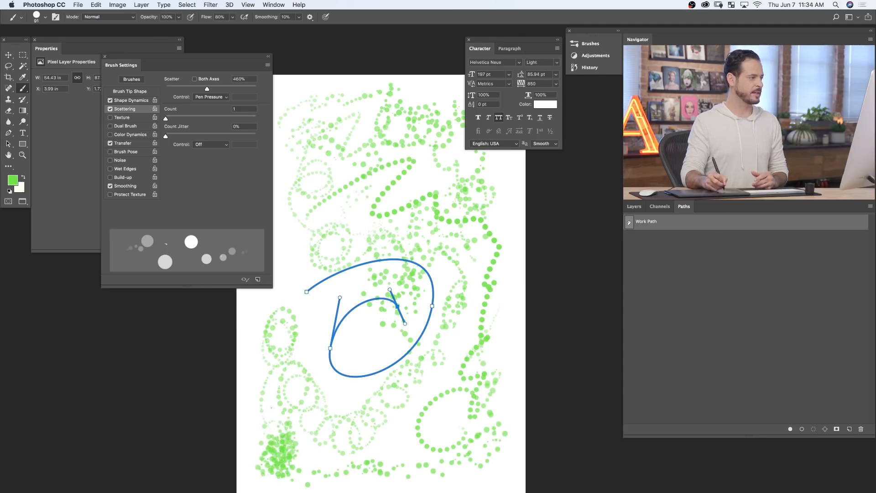
left_click(110, 144)
mouse_move(347, 228)
left_mouse_down()
mouse_move(334, 256)
mouse_move(326, 379)
mouse_move(338, 389)
mouse_move(304, 392)
mouse_move(301, 356)
left_mouse_up()
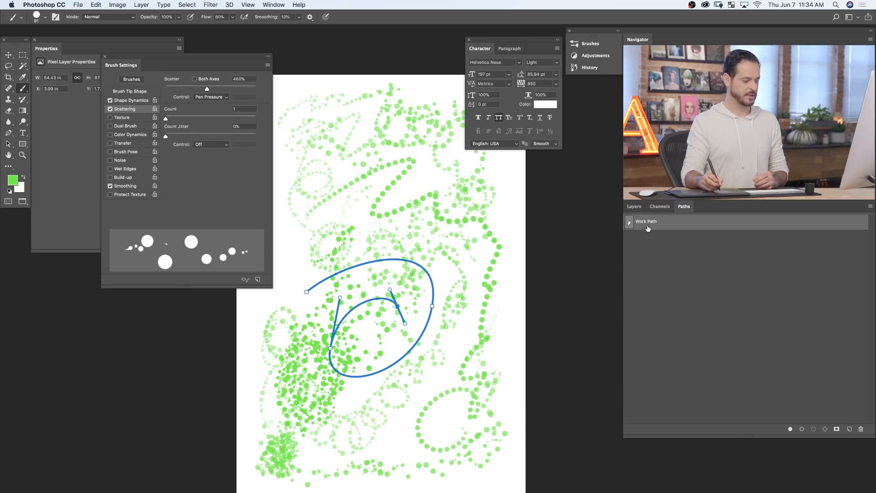
- Deselect the Work Path and clear all test strokes from the current layer
left_click(670, 235)
left_click(634, 206)
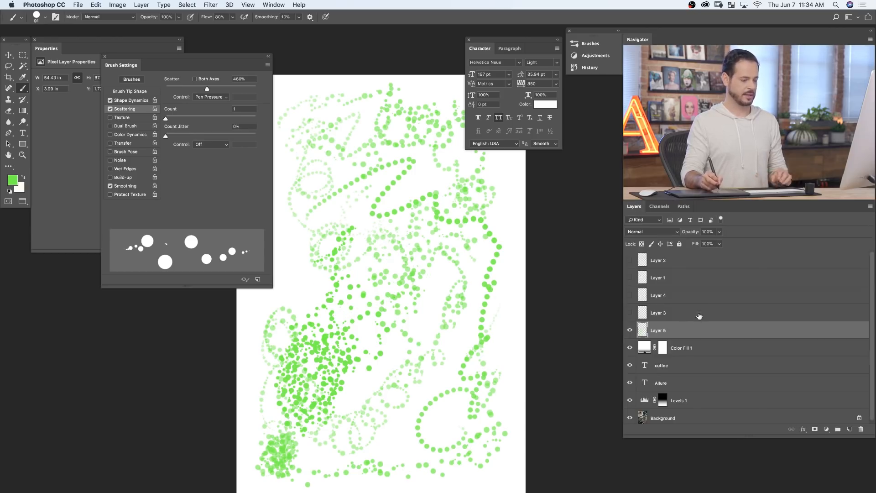
key("super+a")
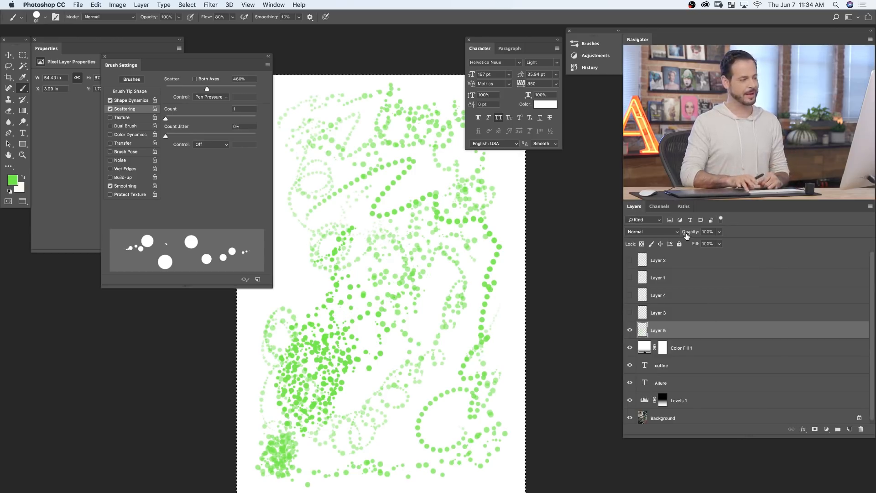
key("BackSpace")
key("super+d")
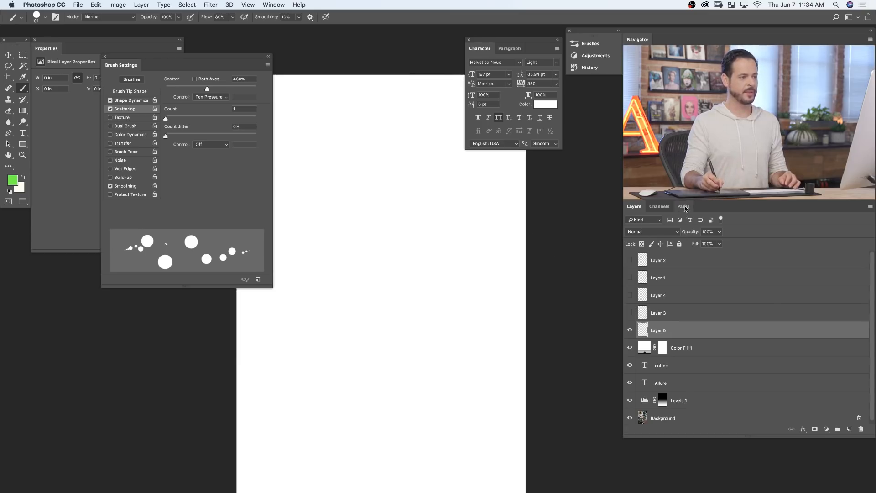
- Stroke the spiral Work Path with the scattered dot Brush, keeping Simulate Pressure on
left_click(685, 207)
left_click(657, 224)
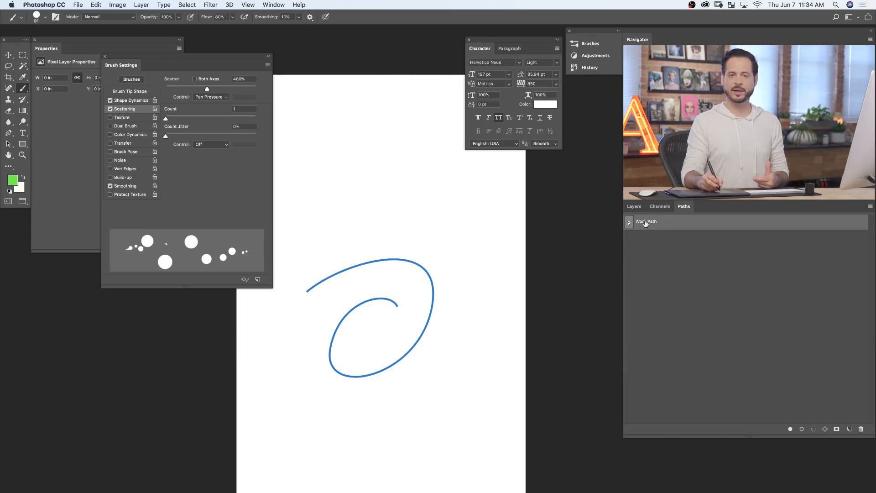
right_click(672, 227)
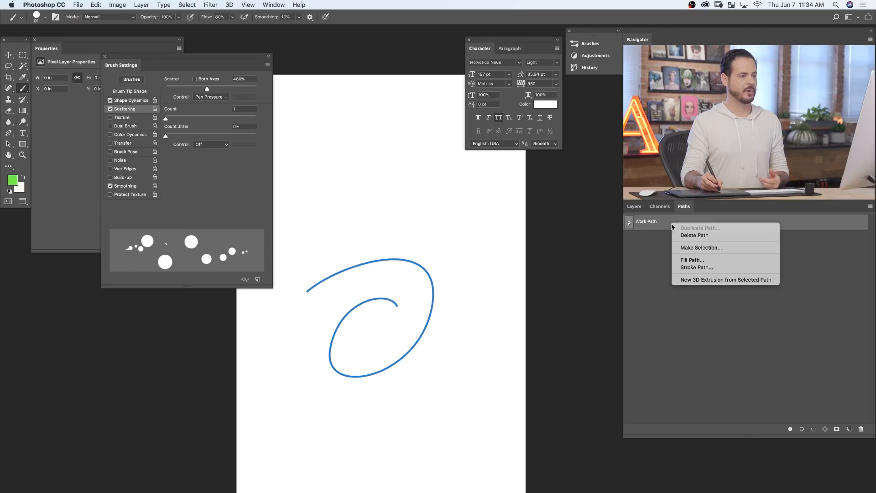
left_click(685, 268)
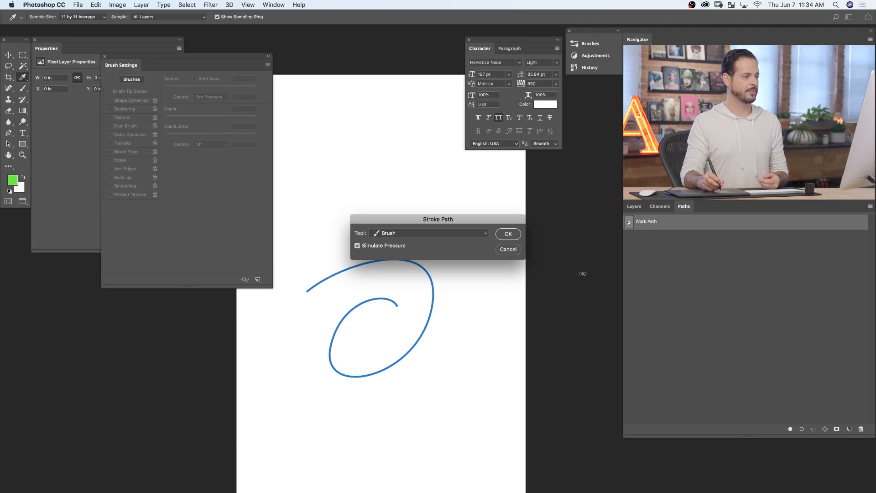
left_click(512, 236)
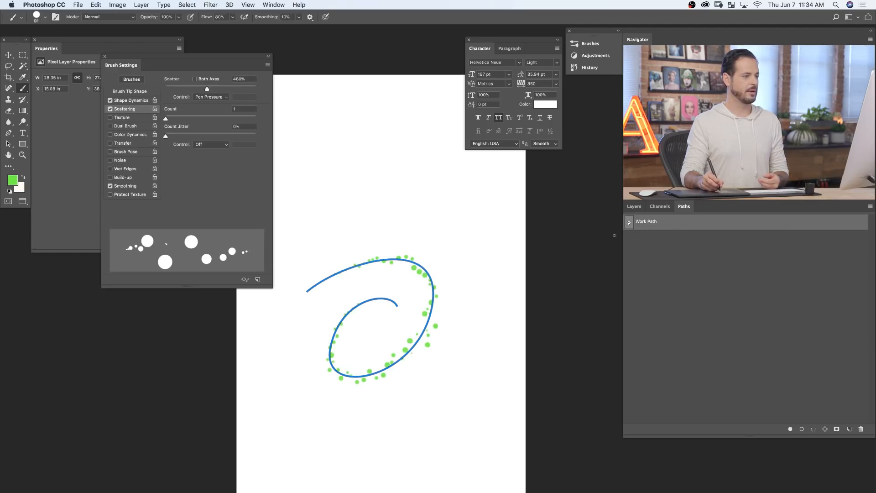
- Deselect the Work Path and examine the scattered green dots along the spiral stroke
left_click(656, 242)
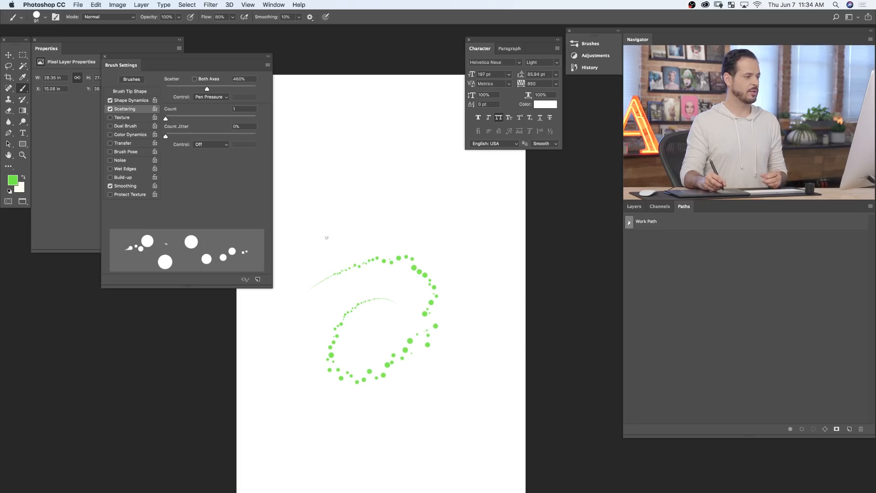
mouse_move(321, 289)
left_mouse_down()
mouse_move(381, 253)
mouse_move(352, 354)
mouse_move(360, 321)
mouse_move(379, 314)
left_mouse_up()
mouse_move(490, 303)
left_mouse_down()
mouse_move(440, 313)
mouse_move(505, 319)
mouse_move(306, 348)
mouse_move(399, 351)
mouse_move(354, 370)
left_mouse_up()
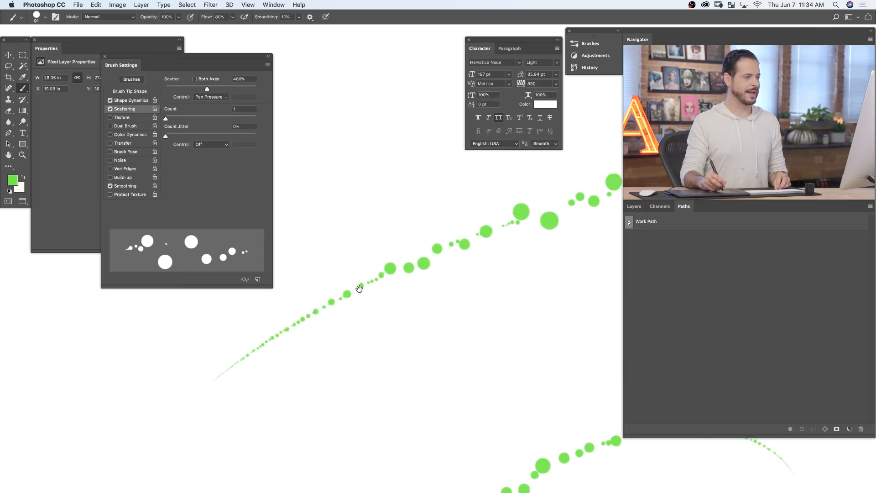
mouse_move(532, 256)
left_mouse_down()
mouse_move(370, 241)
mouse_move(375, 183)
left_mouse_up()
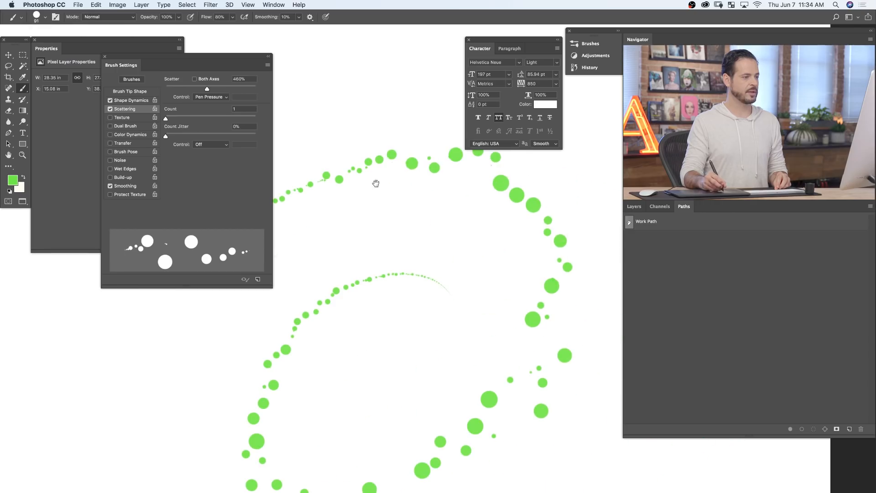
left_click_drag(549, 364, 535, 371)
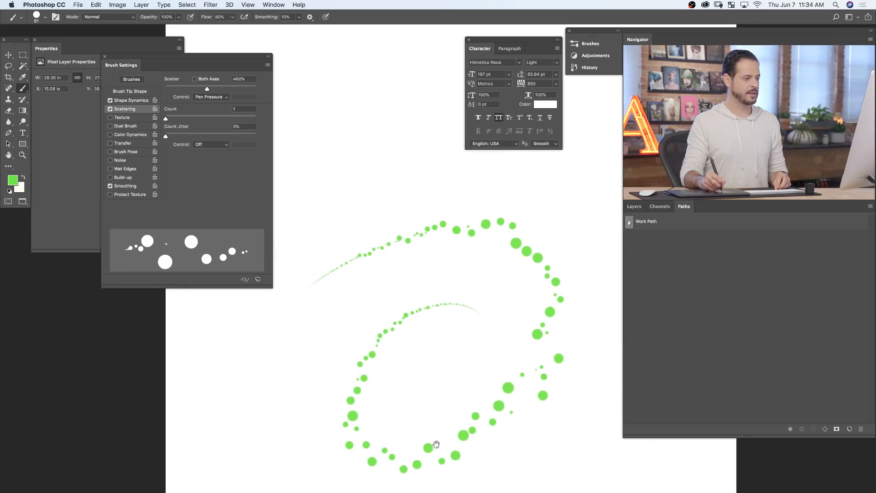
mouse_move(500, 322)
left_mouse_down()
mouse_move(478, 323)
mouse_move(483, 338)
mouse_move(460, 300)
left_mouse_up()
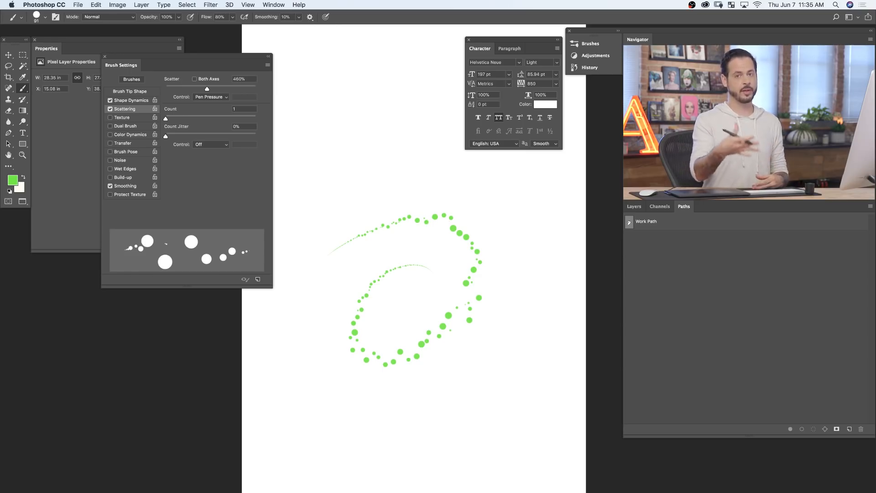
- Delete the spiral Work Path, the test stroke layer and the white Color Fill layer beneath it
left_click_drag(659, 223, 861, 430)
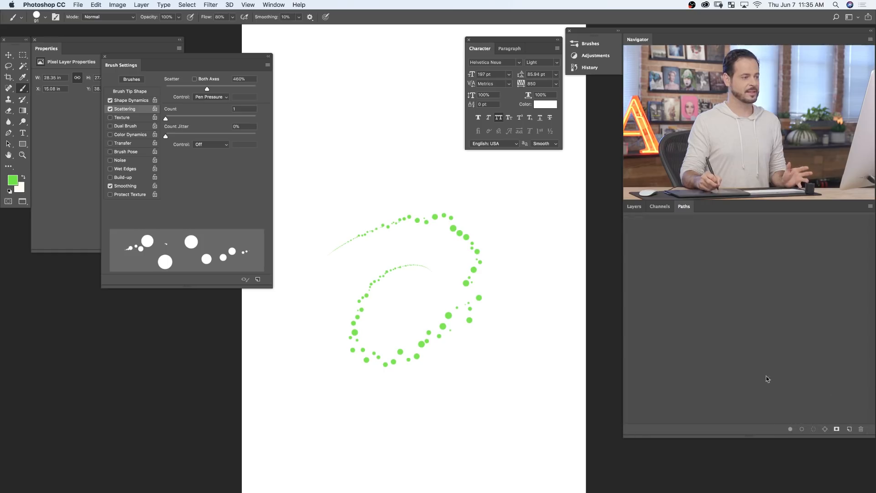
left_click(634, 206)
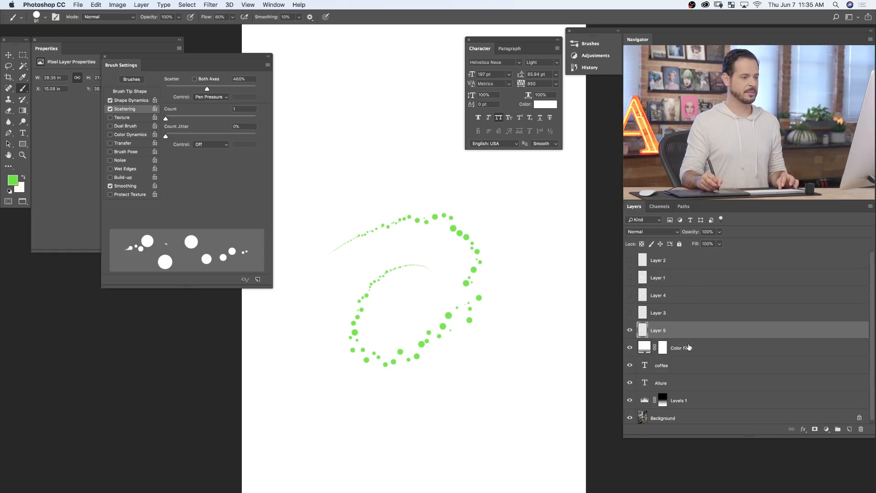
left_click(687, 347, "shift")
key("Delete")
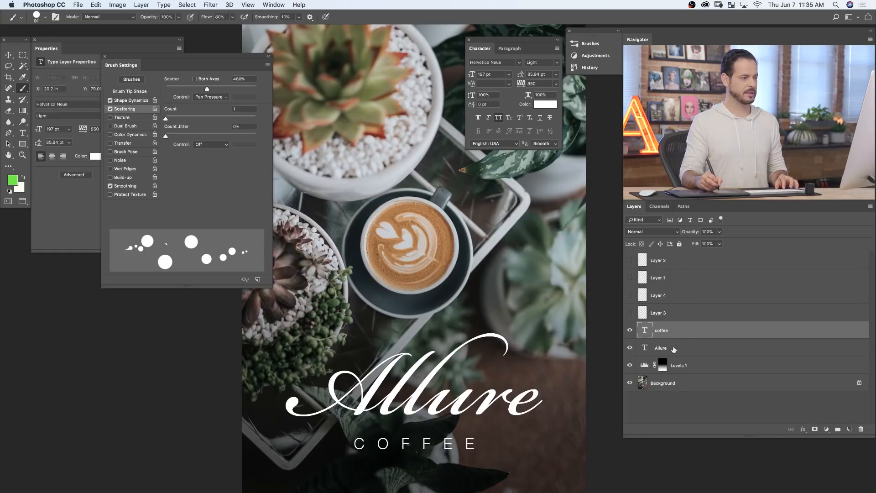
- Show the blue swash guide on Layer 3, select that layer and activate the Pen tool
left_click_drag(476, 430, 441, 325)
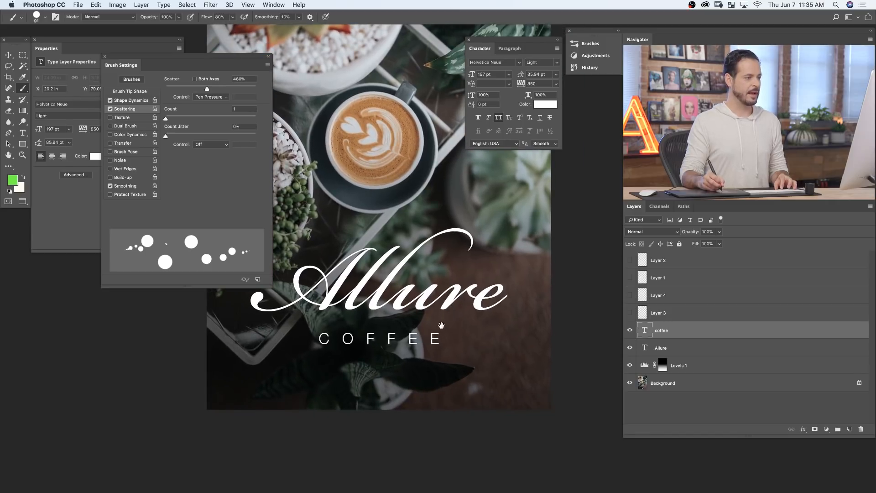
left_click(630, 313)
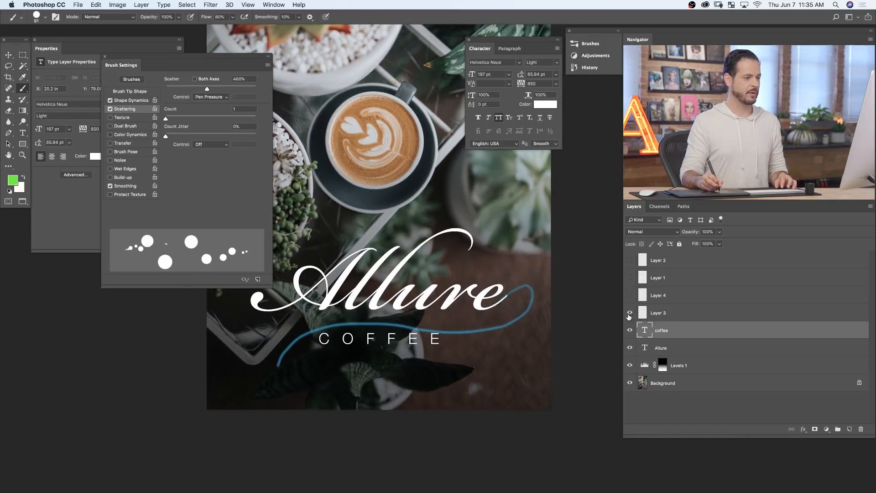
left_click(661, 313)
key("p")
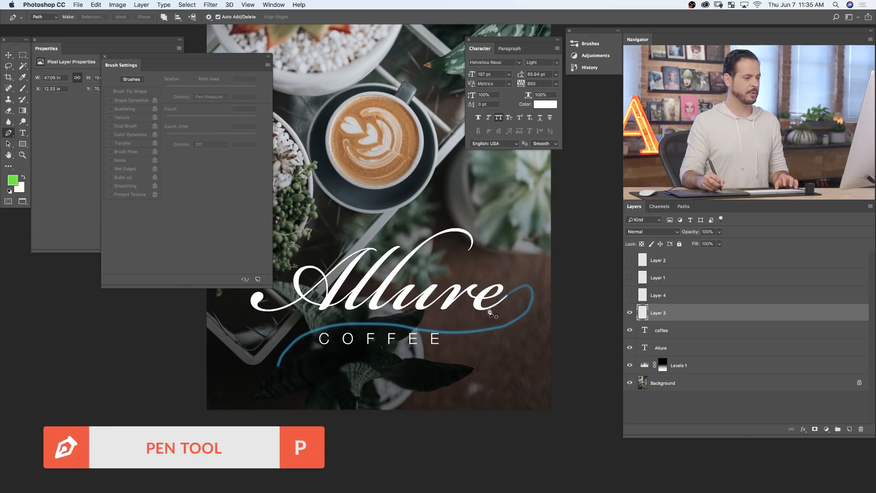
- Trace the blue swash with a four-point Pen path from the final e of Allure around and below to the far left of COFFEE, and hide Layer 3
left_click(479, 308)
left_click_drag(507, 295, 521, 279)
left_click_drag(513, 322, 472, 343)
left_click_drag(280, 362, 269, 441)
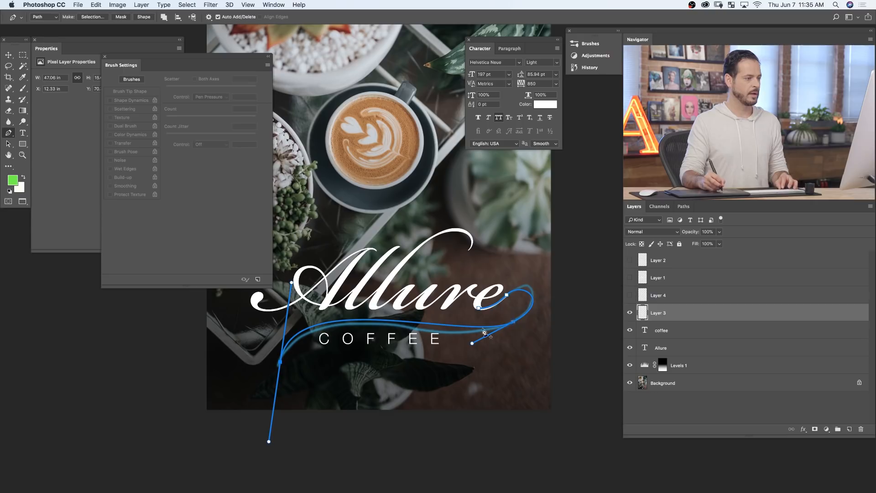
key("space")
left_click_drag(438, 374, 452, 383)
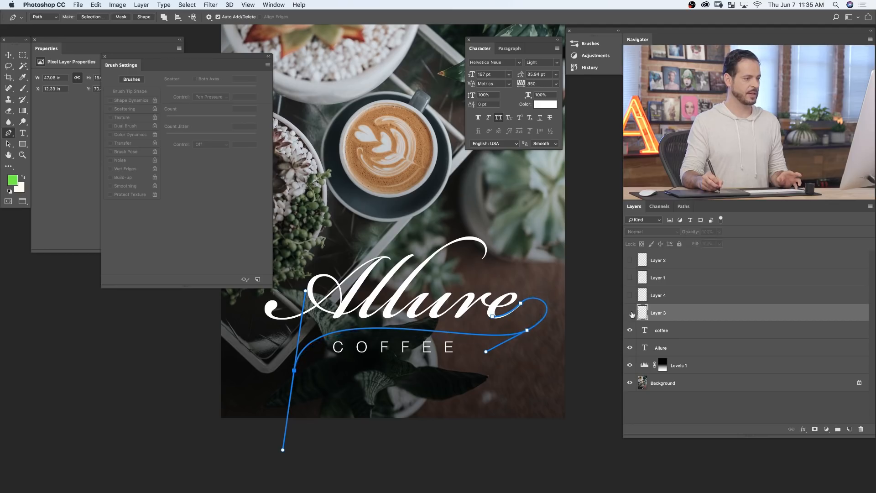
left_click(630, 315)
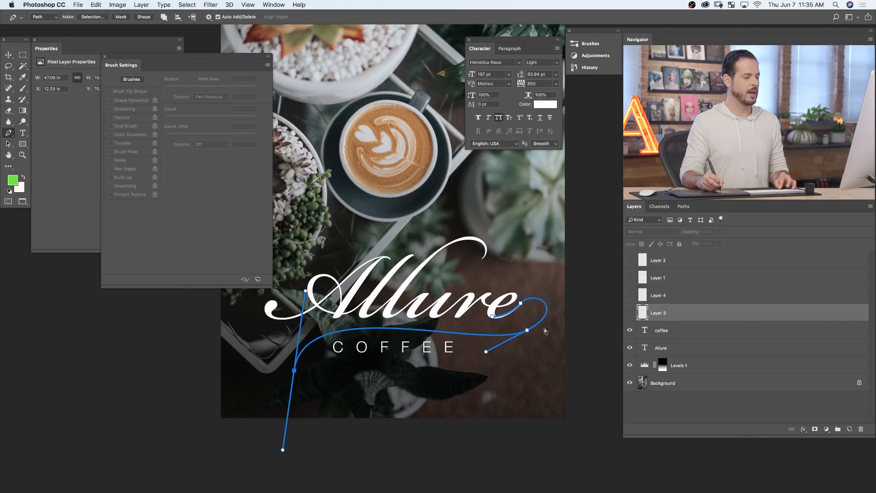
- Reshape the swash's right-hand loop by adjusting both direction handles of the anchor point at its lower right
left_click(527, 330, "super")
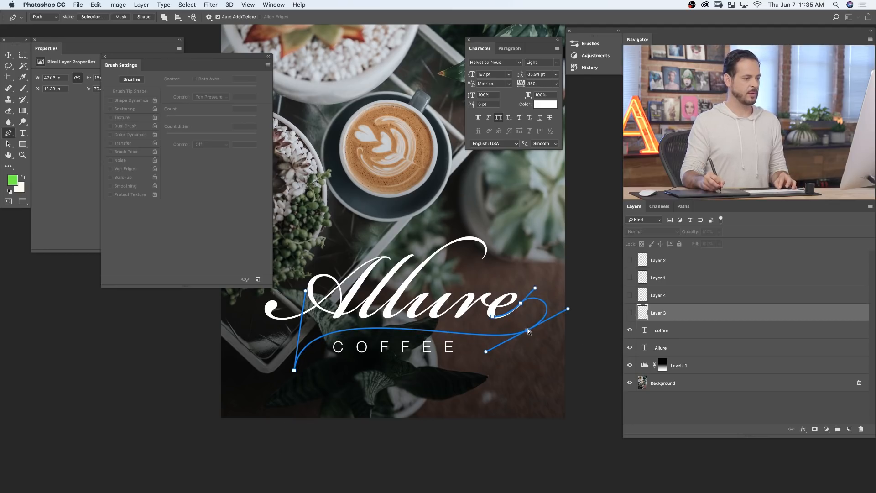
left_click(565, 311, "super")
left_click(536, 324, "super")
left_click_drag(568, 309, 561, 291)
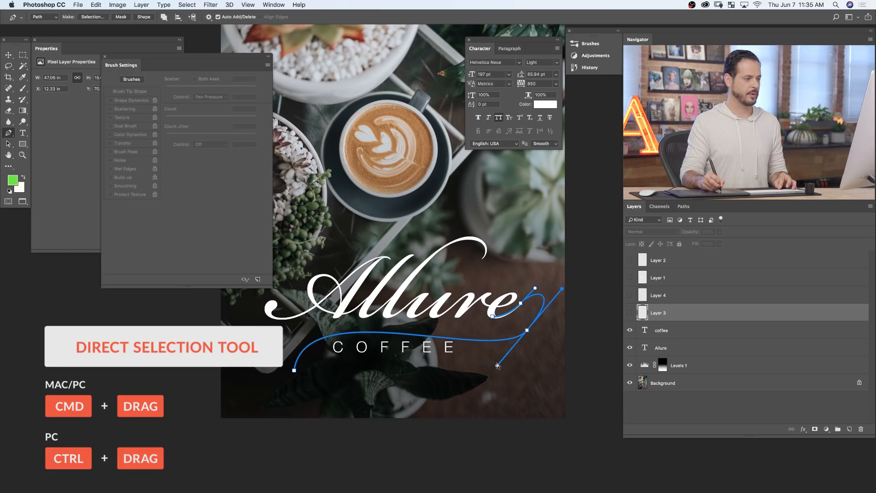
left_click_drag(503, 351, 479, 370)
left_click(508, 340, "super")
left_click(498, 366, "super")
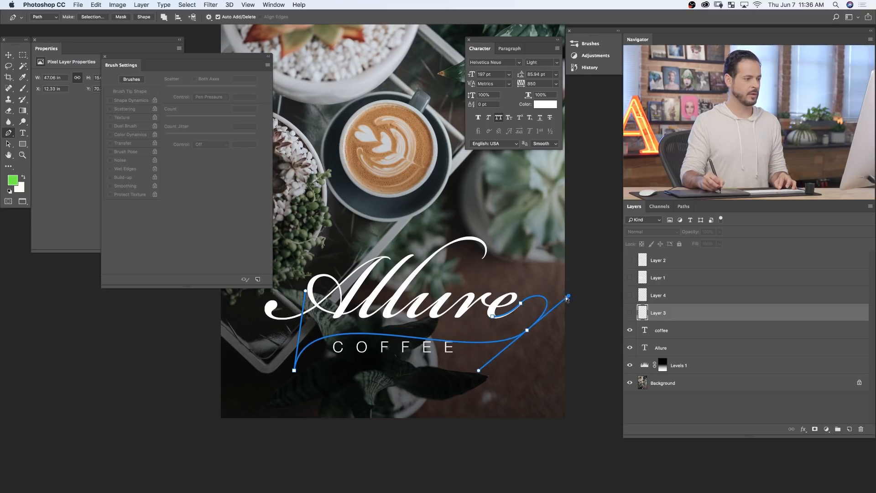
mouse_move(568, 295)
left_mouse_down()
mouse_move(557, 305)
mouse_move(570, 297)
mouse_move(568, 280)
left_mouse_up()
- Nudge the path's starting anchor point into the bottom stroke of the final e in Allure
left_click_drag(525, 302, 587, 273)
left_click_drag(387, 364, 392, 367)
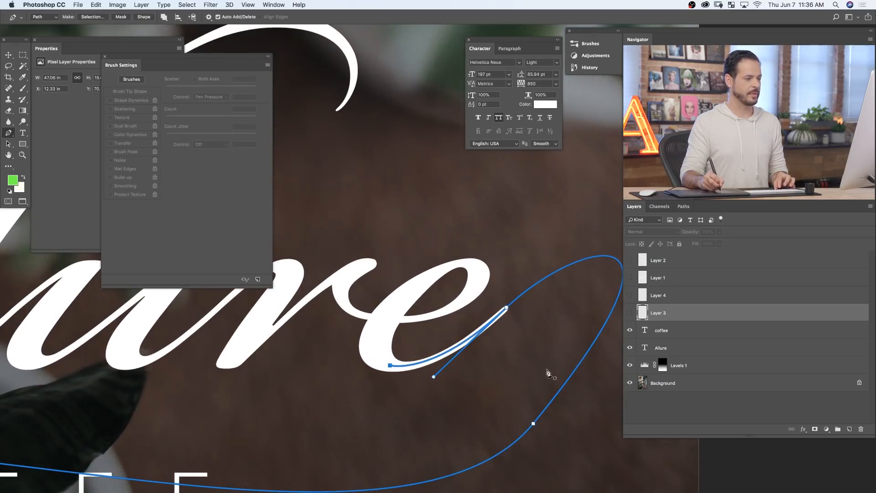
left_click_drag(532, 363, 500, 365)
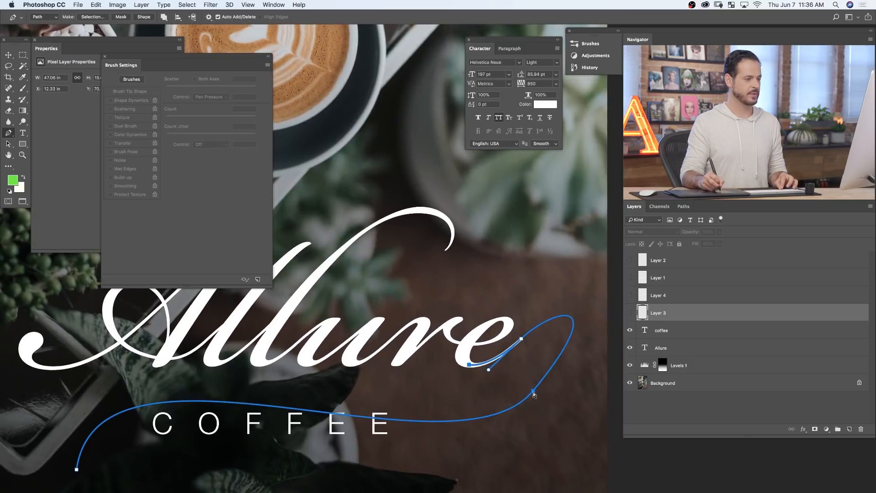
- Move the loop's lower right anchor point up so the swash runs between Allure and COFFEE
left_click_drag(534, 390, 474, 430)
left_click(462, 429, "super")
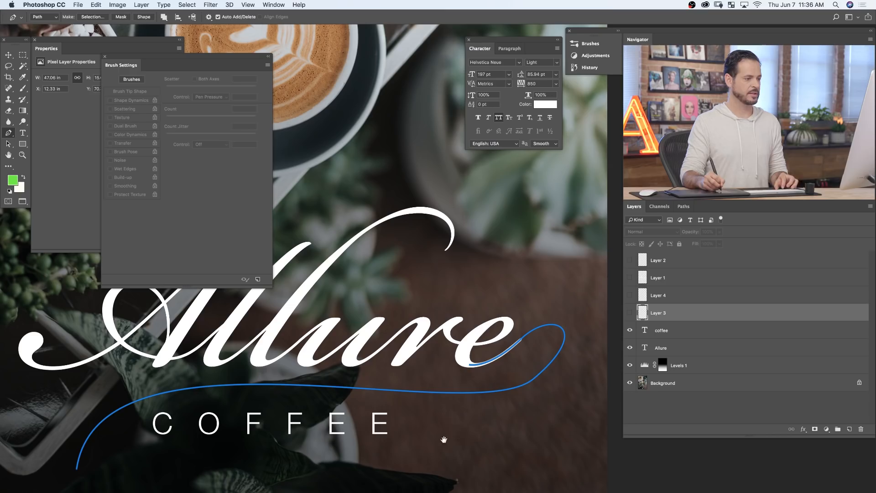
left_click(529, 384, "super")
left_click(534, 379, "super")
left_click_drag(533, 380, 528, 375)
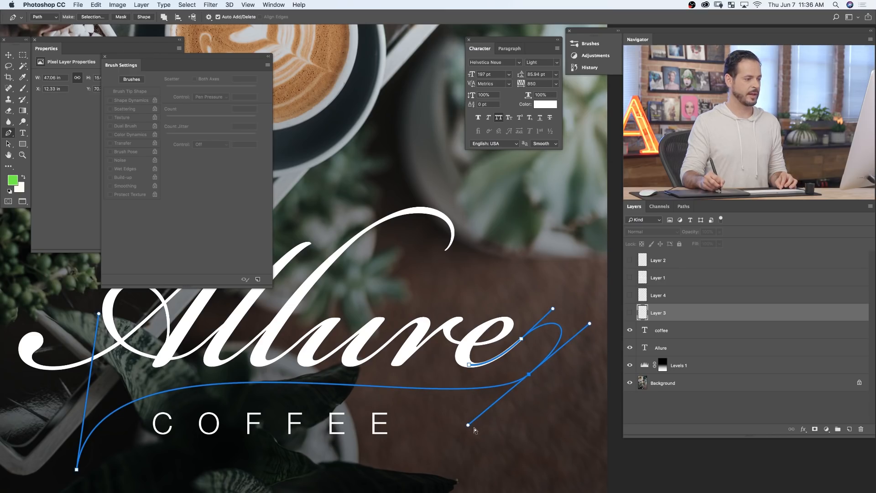
- Extend and re-angle the lower right anchor's left direction handle to smooth the curve above COFFEE
left_click_drag(468, 426, 458, 427)
left_click(455, 432, "super")
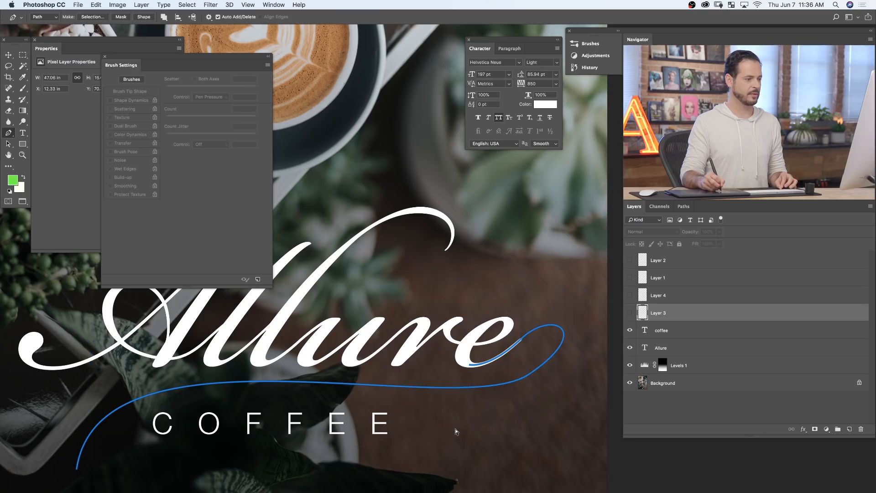
left_click(524, 383, "super")
left_click_drag(459, 423, 433, 441)
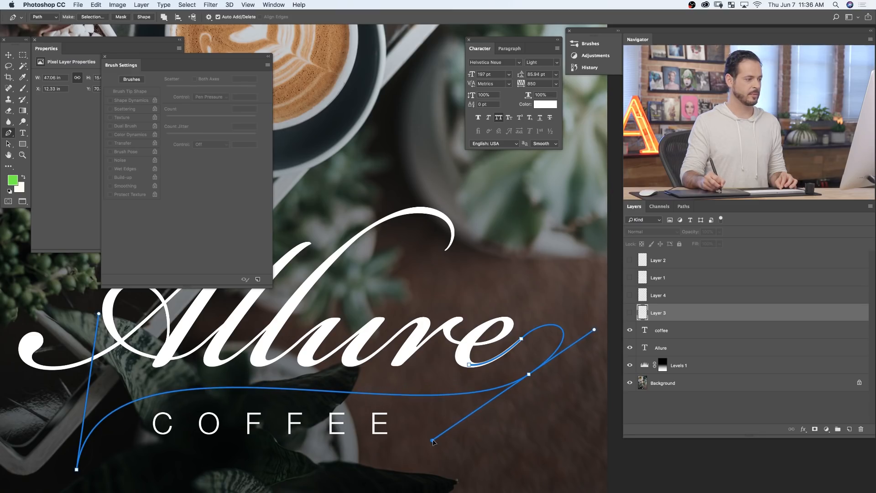
left_click(427, 447, "super")
left_click_drag(470, 416, 443, 403)
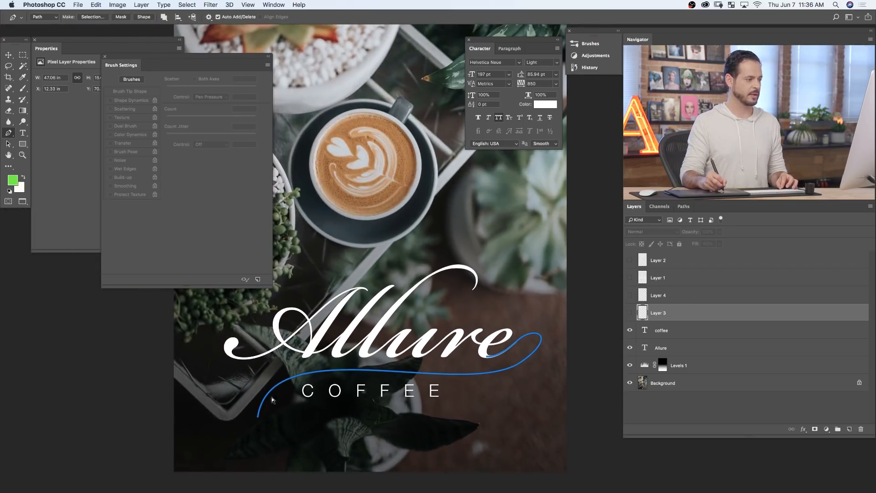
- Flatten the swash's left tail by re-angling its end anchor's handle and moving the end point further left
left_click(282, 383, "super")
left_click_drag(271, 329, 326, 317)
left_click(447, 349, "super")
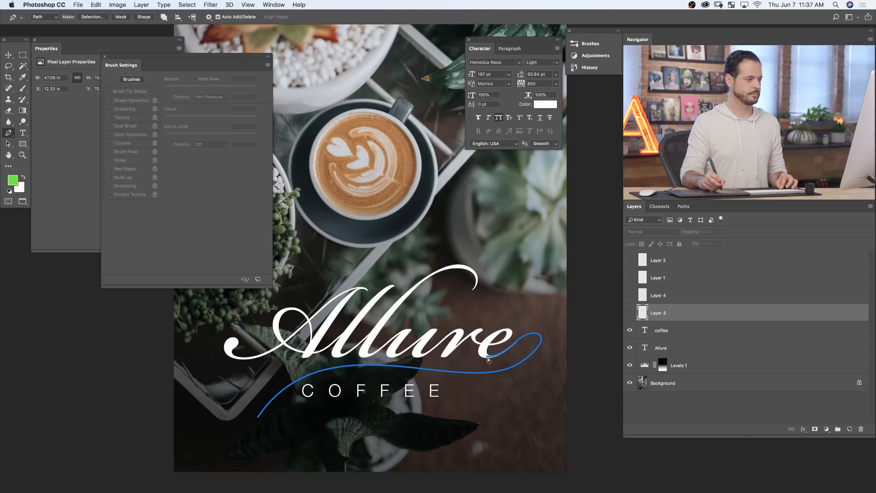
left_click_drag(264, 419, 231, 414)
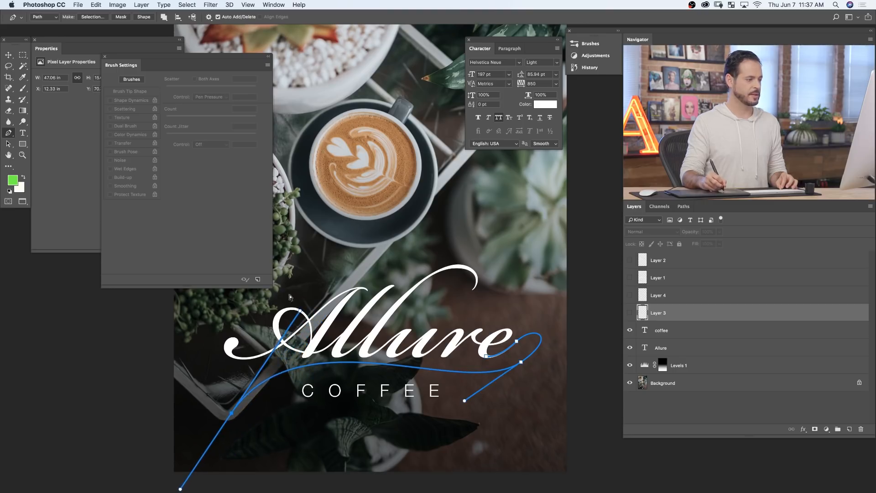
left_click_drag(299, 311, 318, 323)
left_click(275, 428, "super")
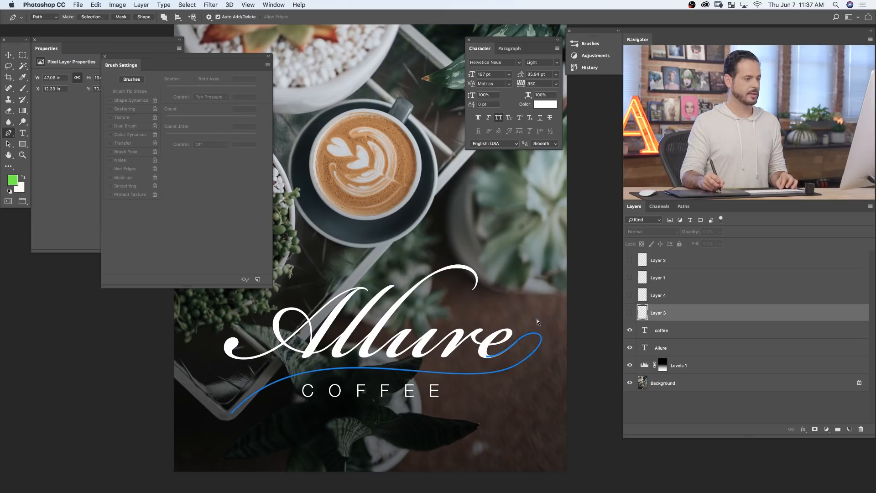
left_click_drag(526, 337, 553, 290)
left_click(524, 325, "super")
left_click(552, 313, "super")
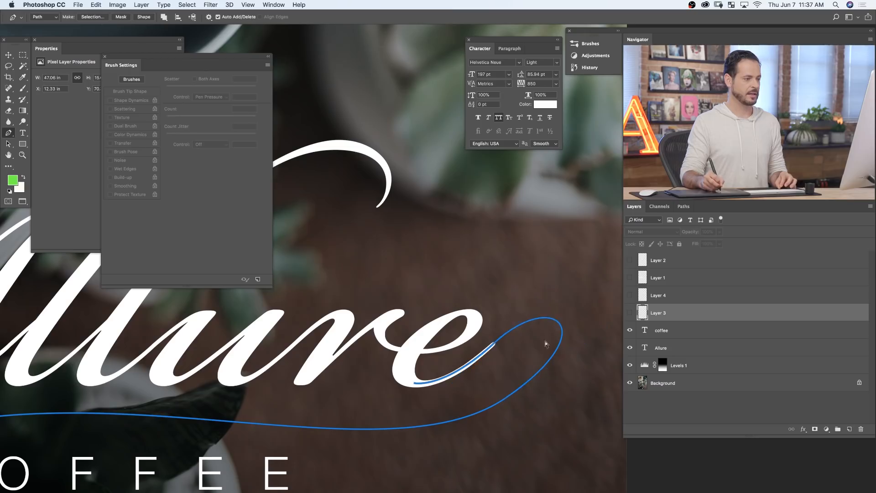
left_click_drag(497, 388, 466, 392)
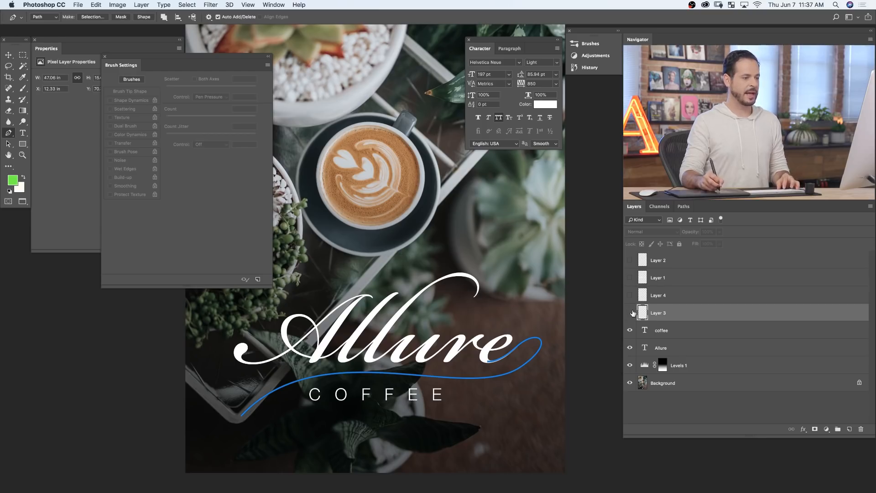
- Create a new layer directly above the coffee text layer and bring up the list of paths
left_click(697, 331)
left_click(851, 429)
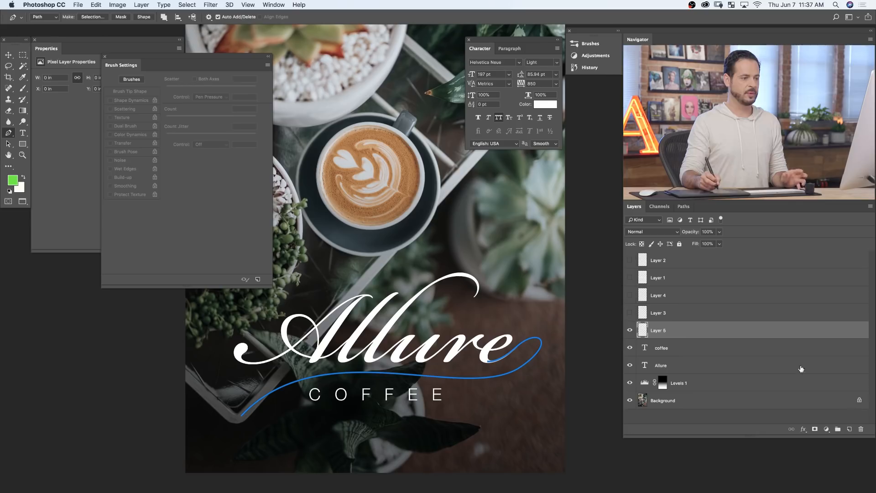
left_click(684, 207)
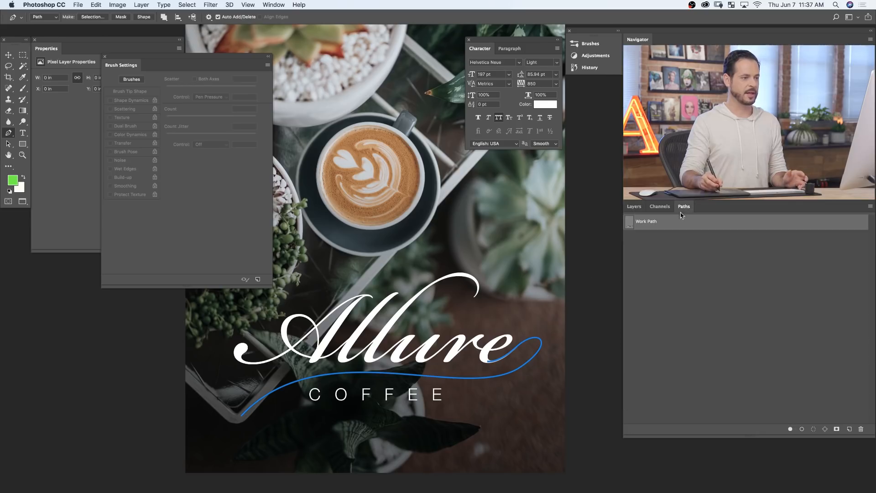
- Try stroking the swash Work Path with the green scattered dot Brush, undo the stroke and reselect the path
right_click(673, 225)
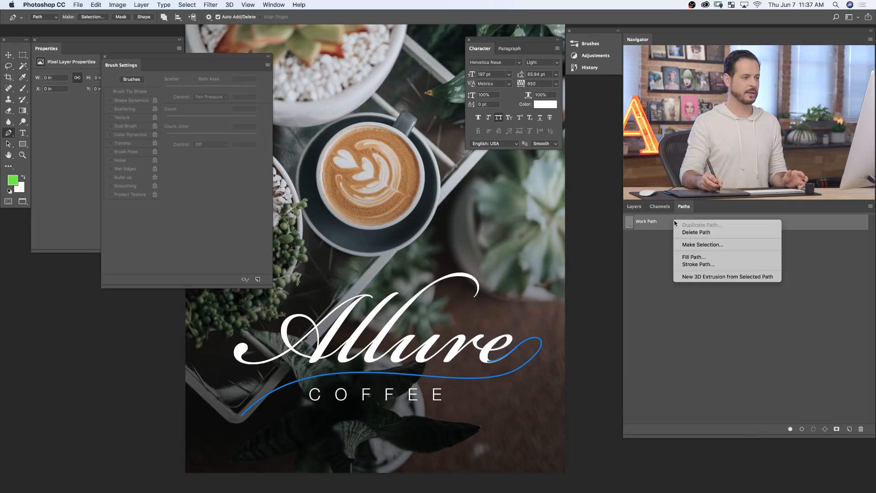
left_click(705, 264)
left_click(507, 233)
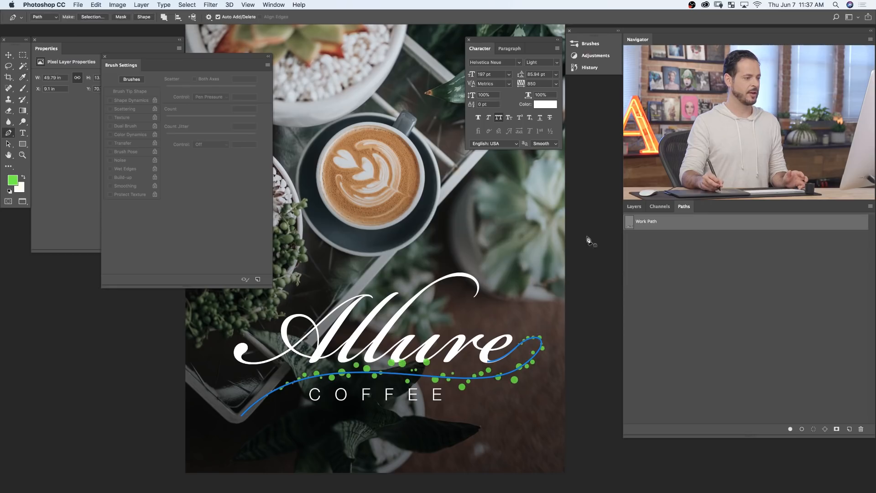
left_click(672, 240)
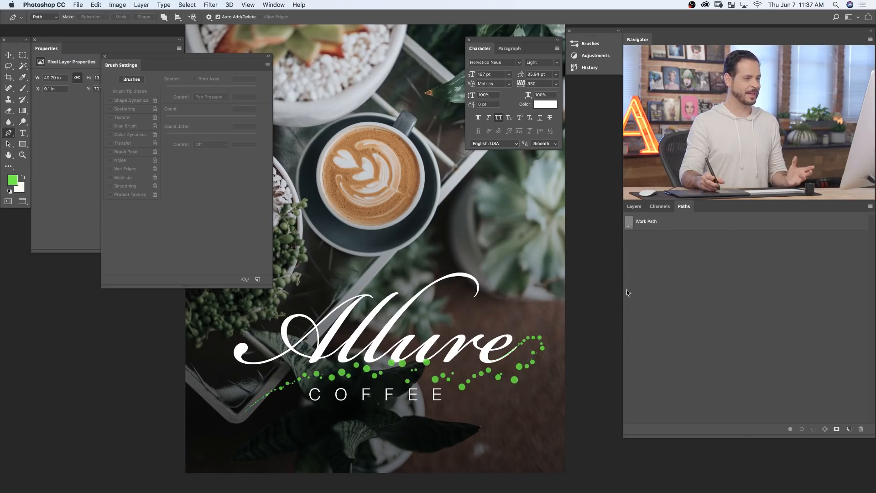
left_click(662, 225)
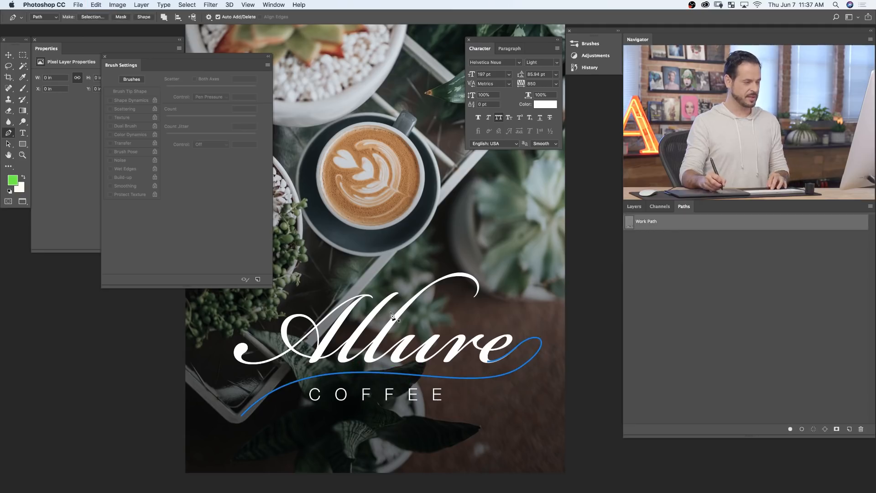
- Activate the Brush with Scattering turned off and set the foreground colour to white (ffffff)
key("b")
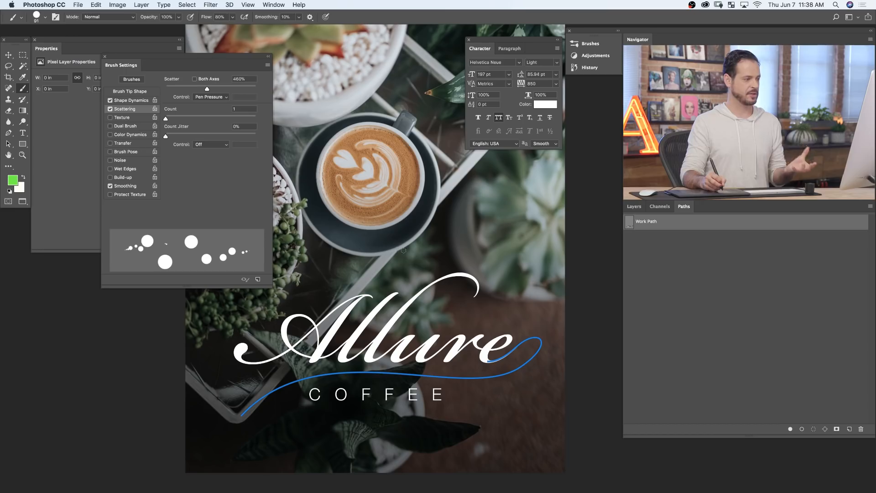
left_click(110, 109)
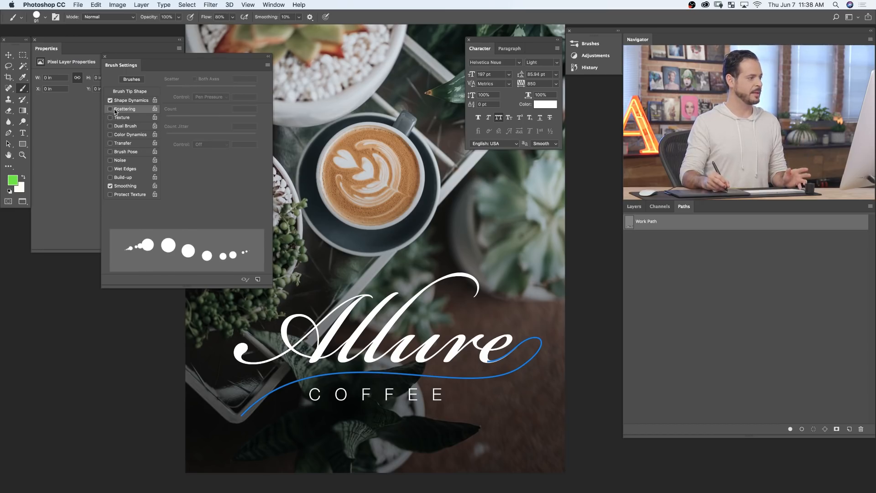
left_click(17, 184)
left_click_drag(115, 180, 51, 136)
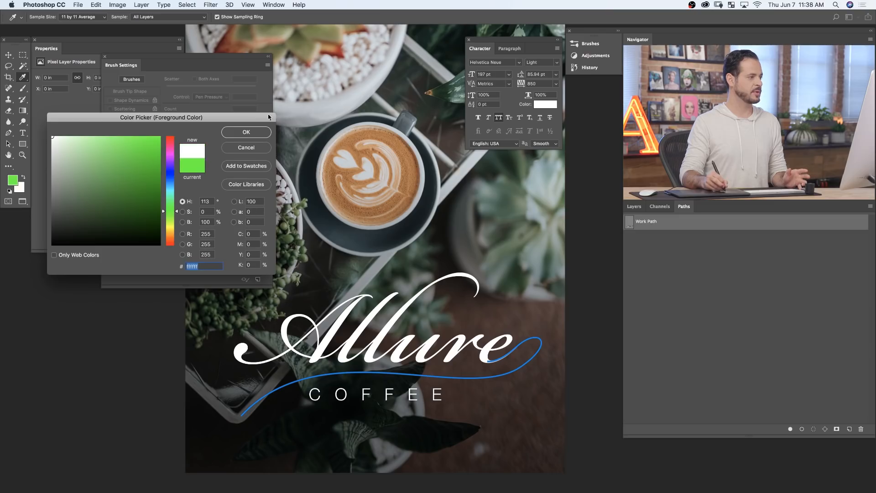
left_click(249, 132)
- Set the brush's Size Jitter to 0% and Minimum Diameter to 26%, keeping its size controlled by Pen Pressure
left_click(137, 100)
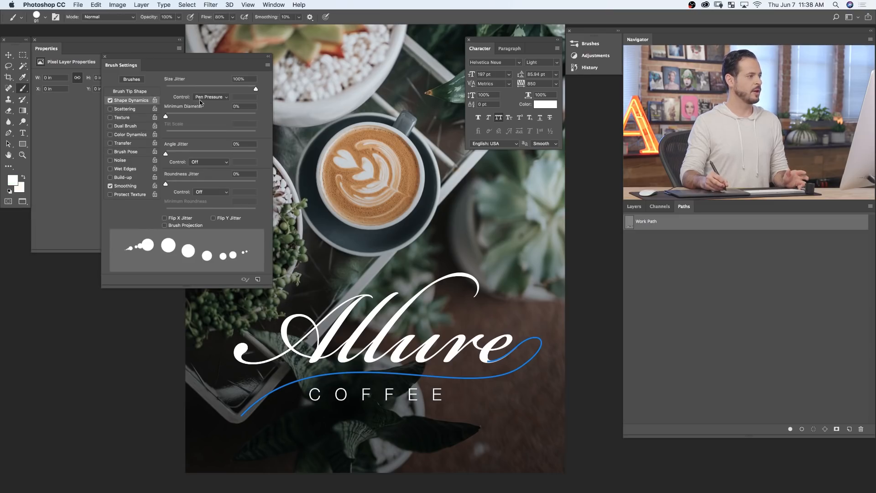
left_click_drag(227, 87, 151, 88)
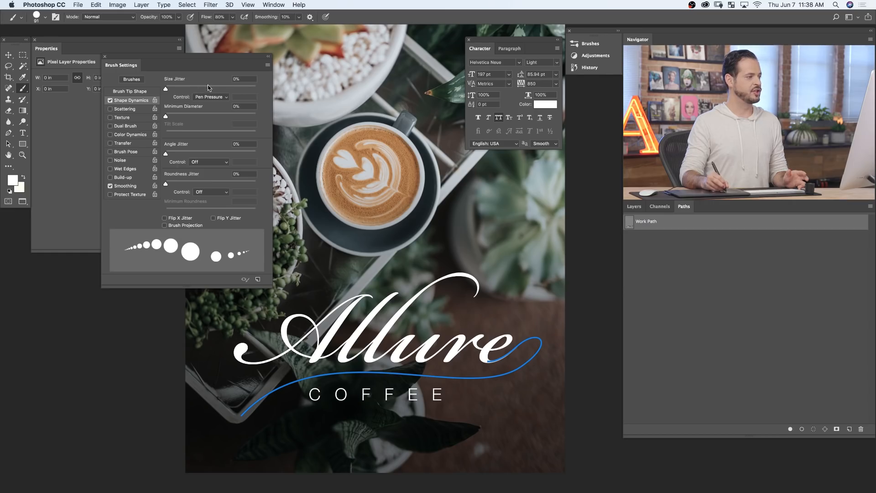
mouse_move(166, 88)
left_mouse_down()
mouse_move(243, 87)
mouse_move(149, 85)
left_mouse_up()
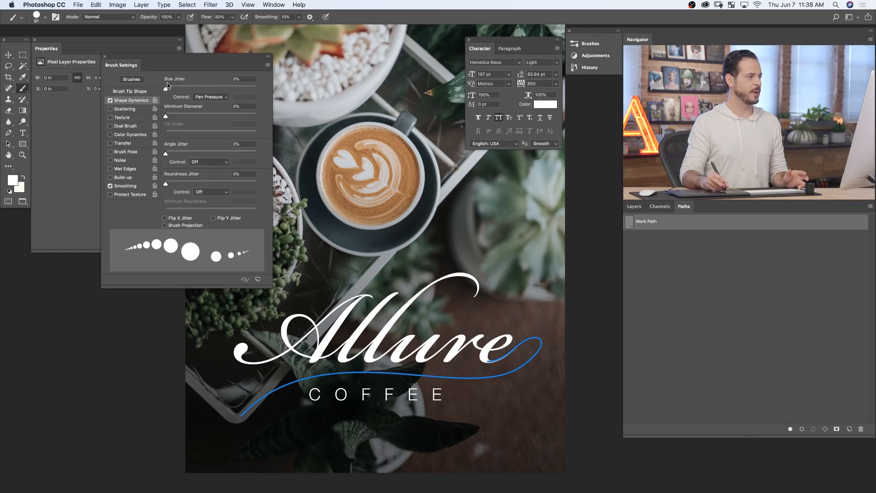
left_click(214, 97)
left_click(214, 96)
left_click_drag(178, 117, 190, 117)
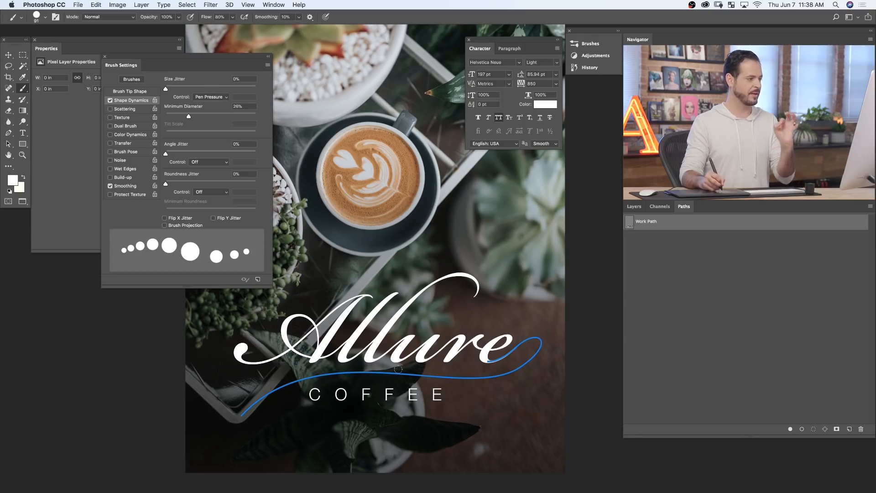
- Set the brush tip spacing to 1% and try it with freehand strokes over the photo, undoing them
left_click(140, 92)
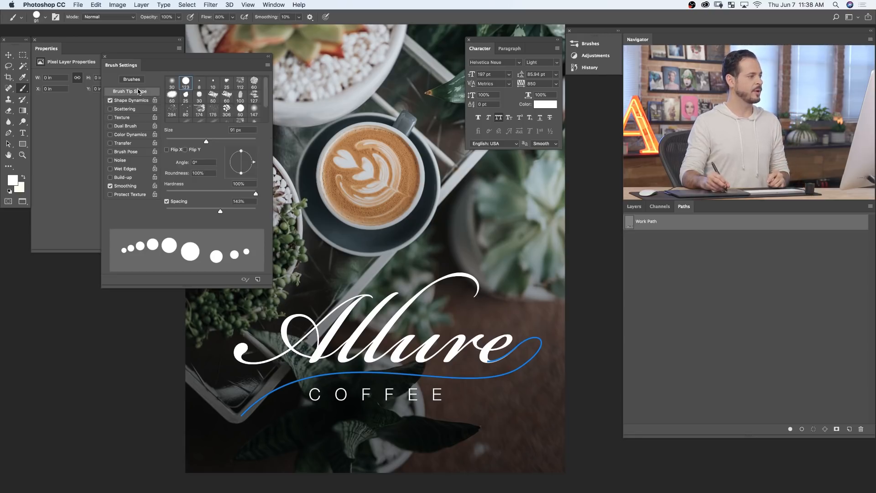
left_click_drag(220, 209, 155, 209)
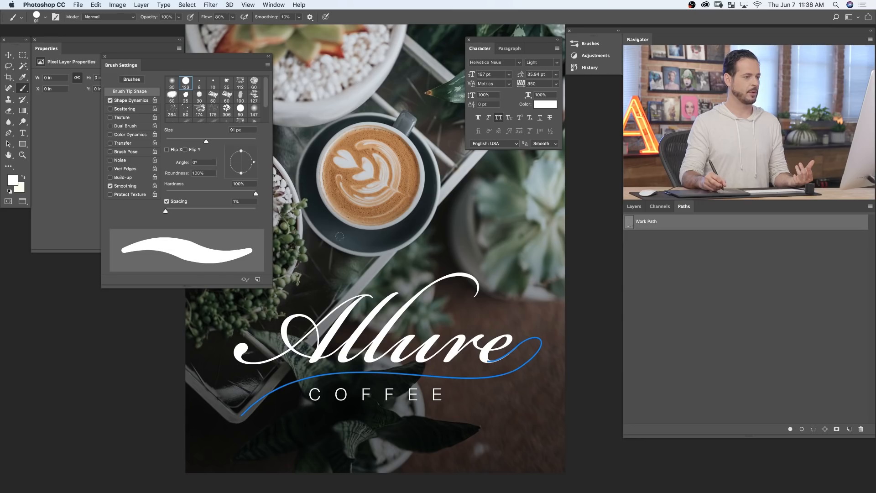
mouse_move(340, 214)
left_mouse_down()
mouse_move(379, 247)
mouse_move(496, 254)
mouse_move(479, 292)
mouse_move(322, 292)
mouse_move(256, 351)
mouse_move(293, 409)
left_mouse_up()
mouse_move(303, 325)
left_mouse_down()
mouse_move(329, 83)
mouse_move(439, 155)
mouse_move(461, 215)
left_mouse_up()
key("super+z")
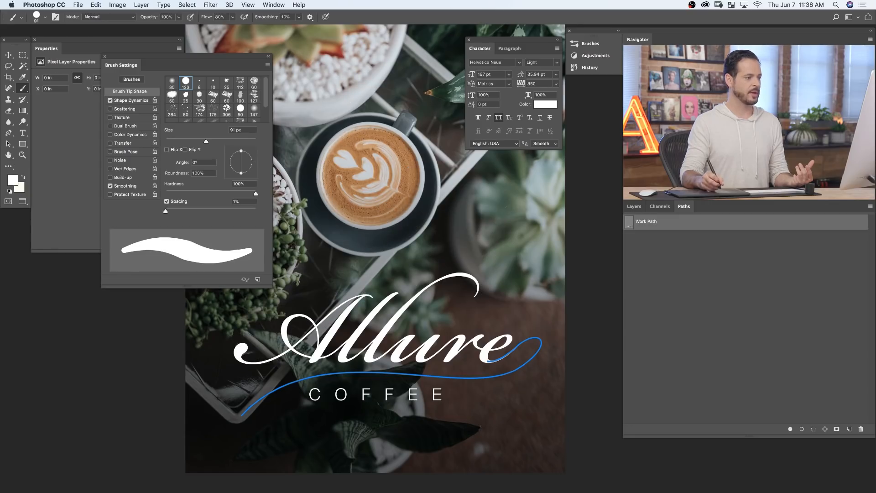
- Try stroking the swash Work Path with the white 91 px Brush and deselect the path
right_click(671, 222)
left_click(697, 265)
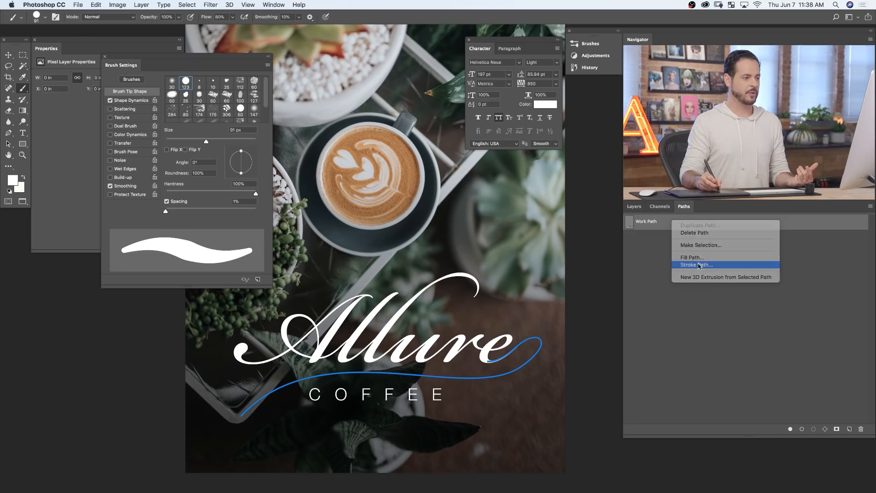
left_click(508, 234)
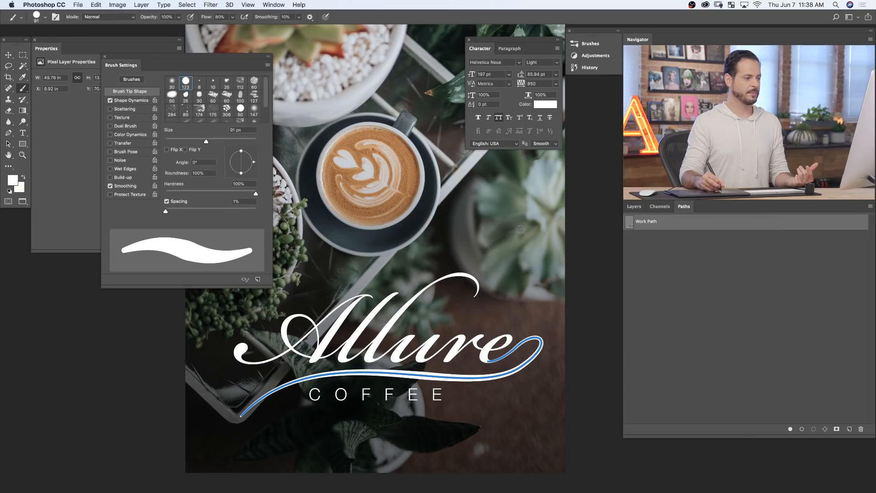
left_click(687, 263)
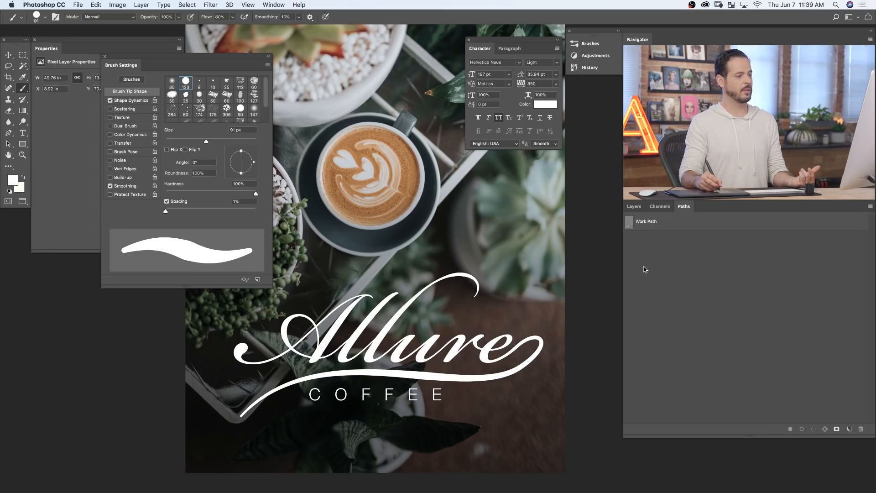
- Examine the swash stroke's join with the final e and its thickness, temporarily hiding the Allure and coffee text layers
scroll(552, 339, "up", 1)
scroll(553, 340, "up", 2)
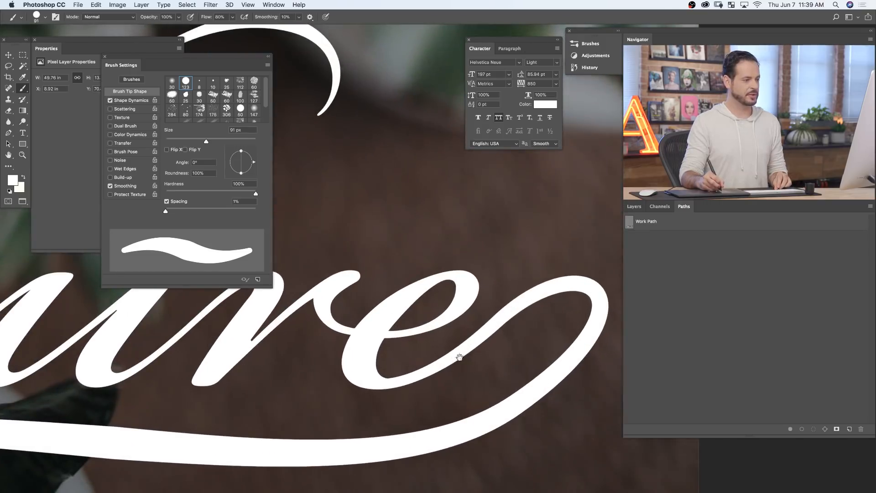
left_click(632, 207)
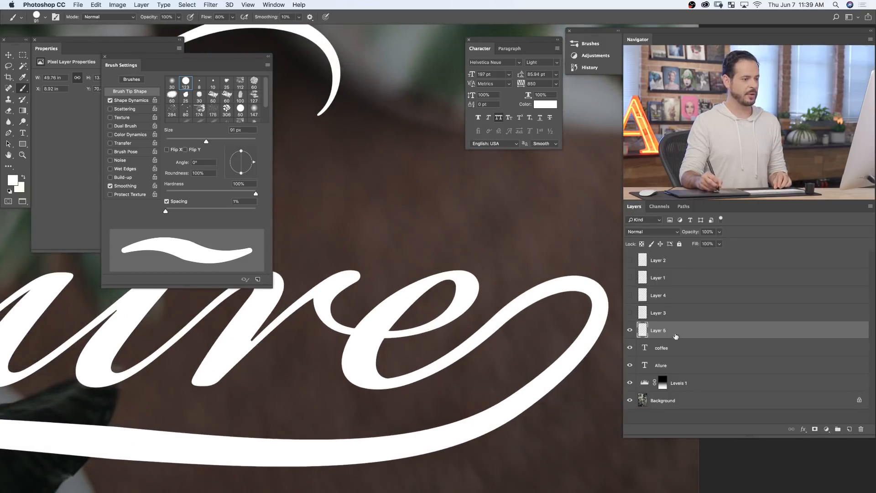
left_click(630, 365)
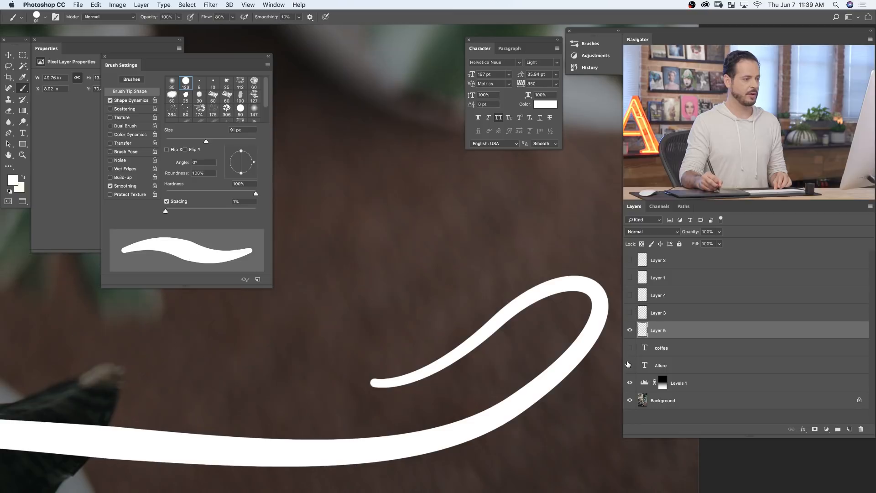
left_click_drag(445, 382, 413, 371)
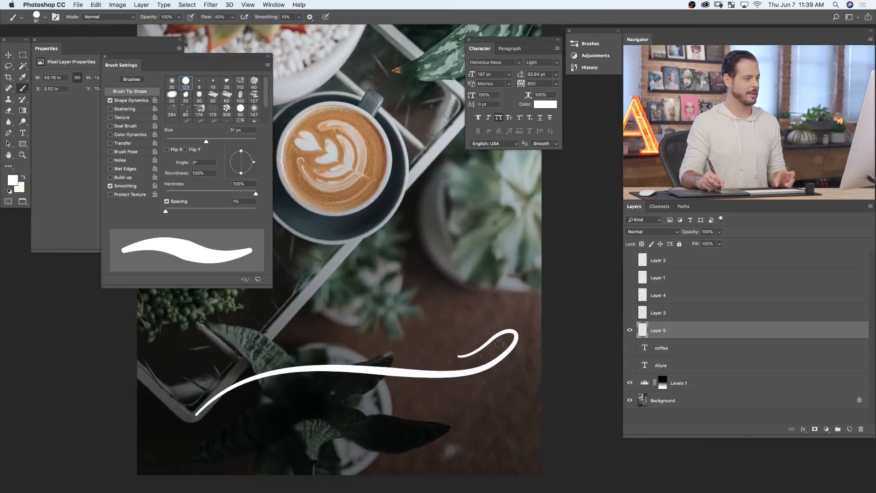
left_click_drag(630, 365, 636, 349)
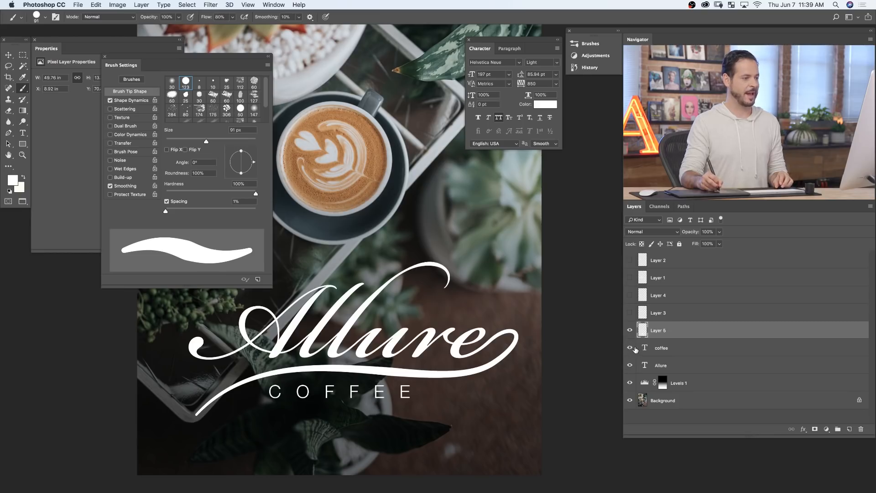
left_click(629, 365)
left_click(629, 365)
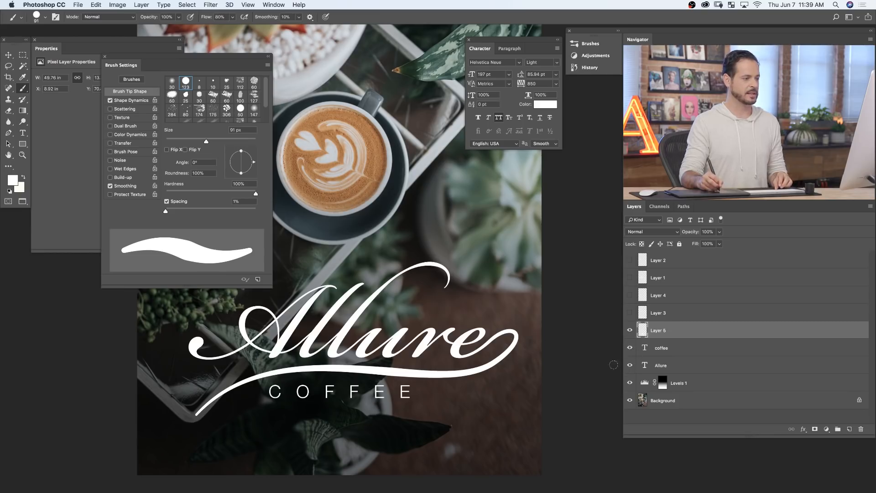
left_click_drag(476, 361, 461, 373)
left_click_drag(406, 349, 469, 338)
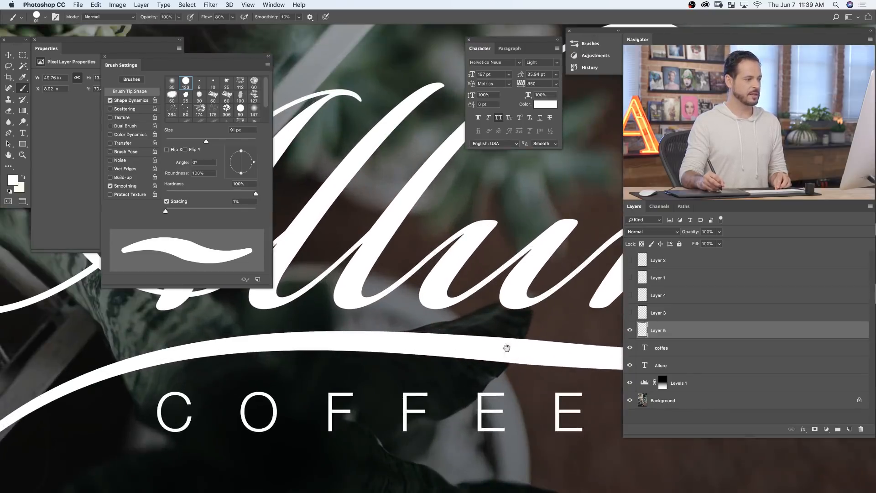
mouse_move(516, 308)
left_mouse_down()
mouse_move(472, 315)
mouse_move(472, 333)
mouse_move(447, 340)
left_mouse_up()
- Undo the swash stroke and stroke the Work Path again with the Brush at 80 px and Simulate Pressure on, deselecting the path
key("super+z")
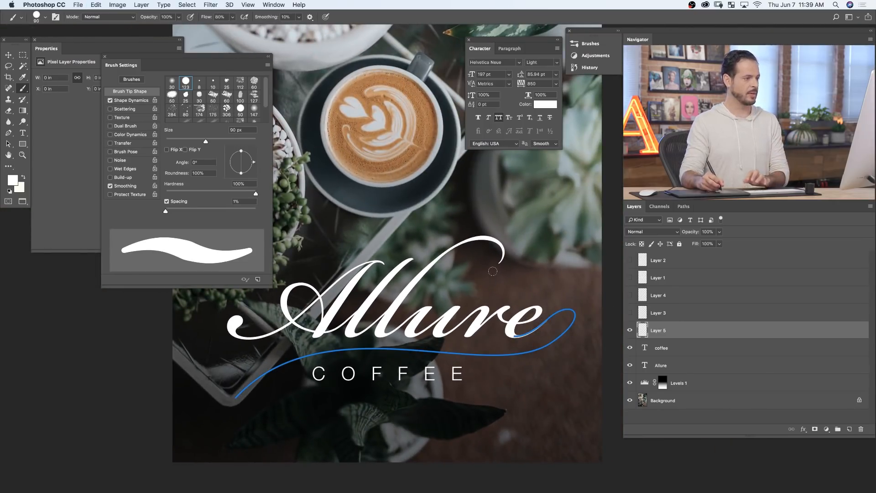
key("bracketleft")
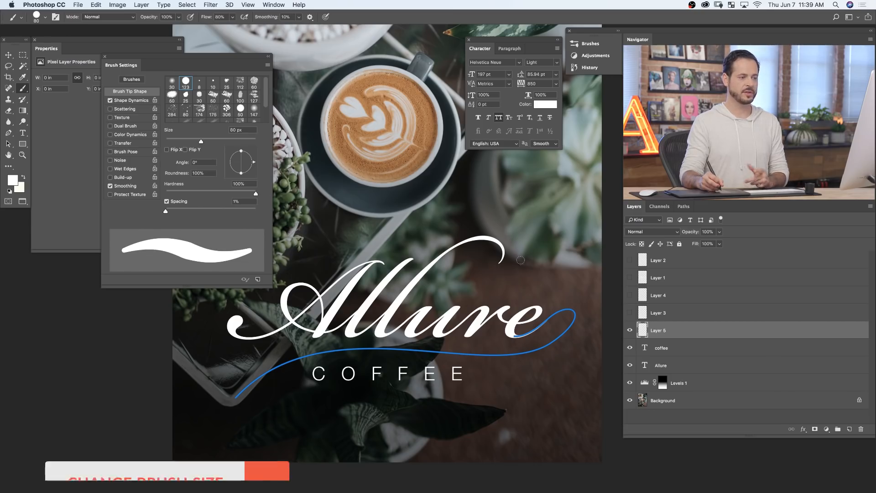
left_click(684, 206)
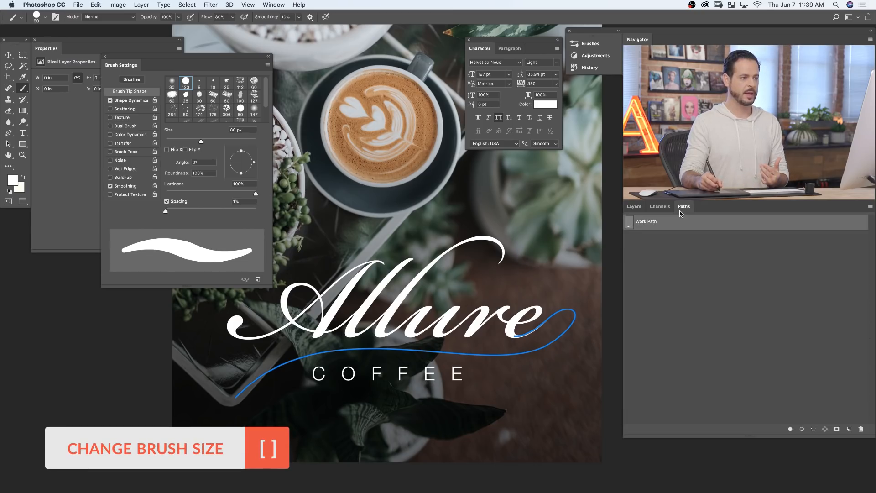
right_click(673, 227)
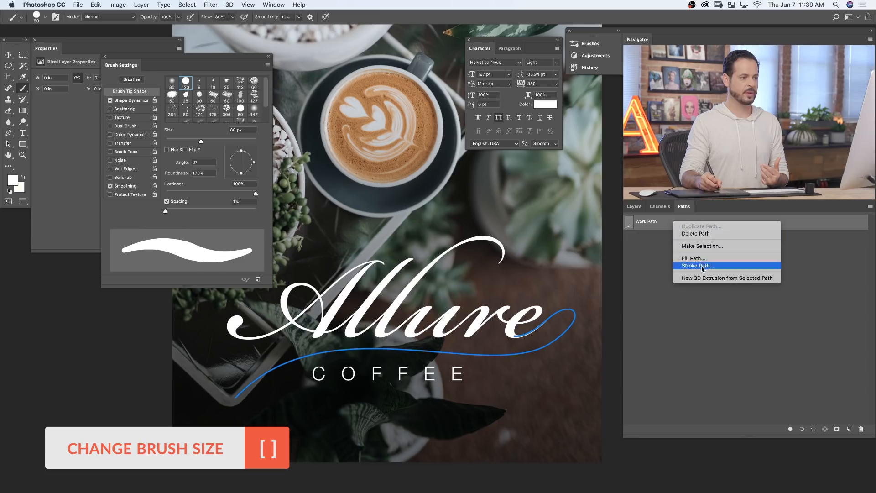
left_click(704, 267)
right_click(675, 225)
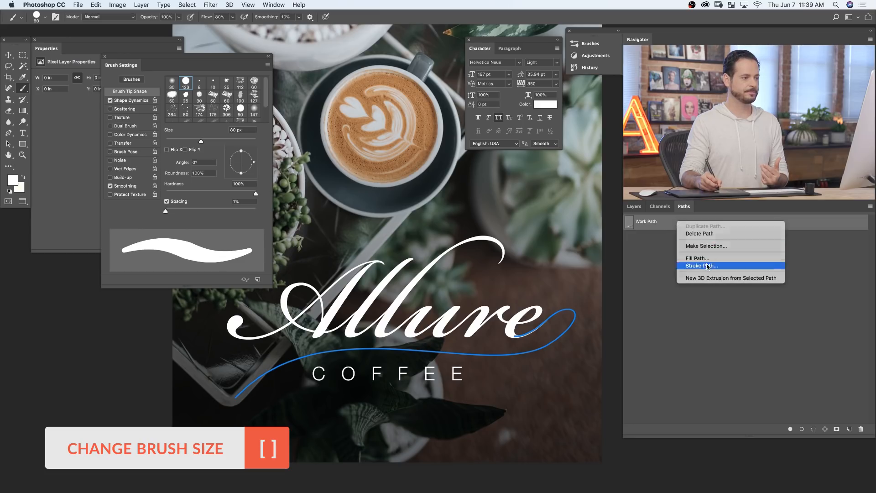
left_click(703, 267)
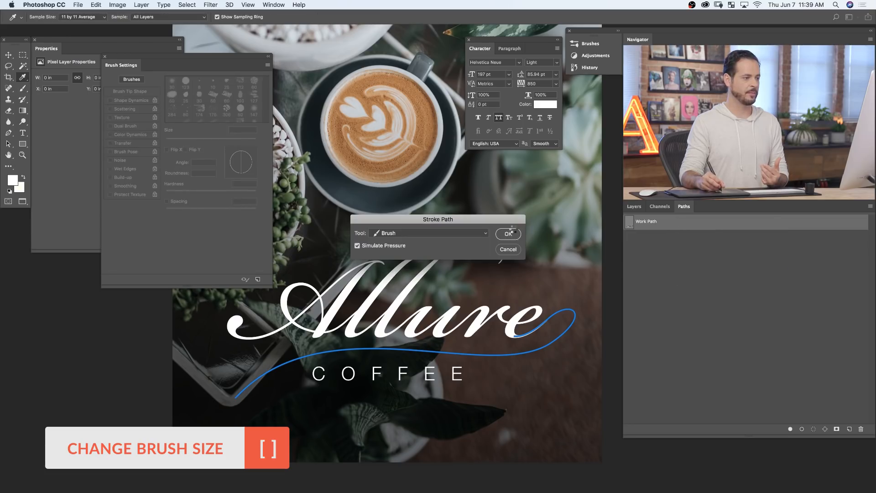
left_click(508, 233)
left_click(681, 284)
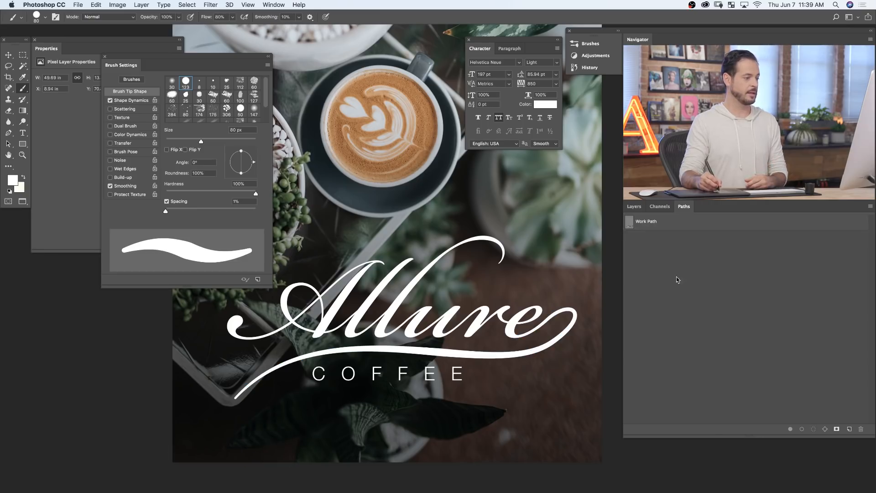
- Inspect the swash's join with the final e and its left tail up close, toggling the swash layer's visibility to compare
left_click(635, 209)
left_click_drag(569, 331, 621, 297)
left_click(632, 331)
left_click(632, 331)
left_click(632, 331)
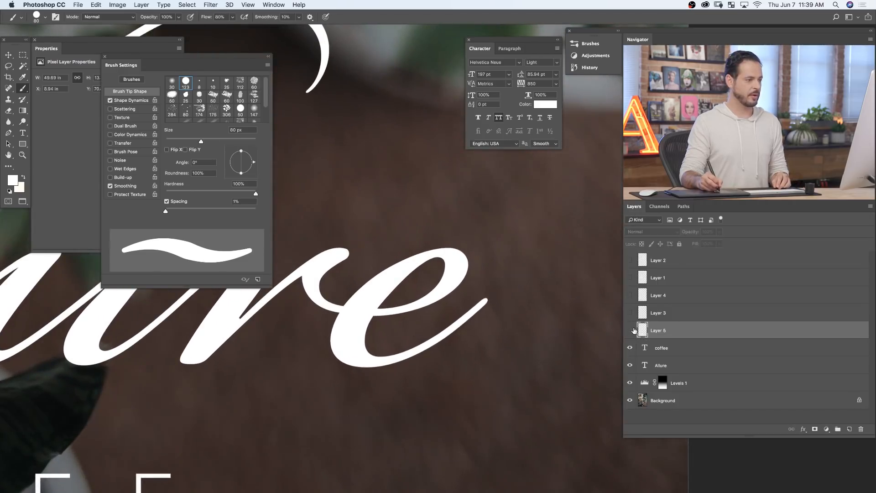
left_click(631, 330)
left_click(632, 331)
left_click(631, 331)
left_click(632, 331)
left_click(632, 331)
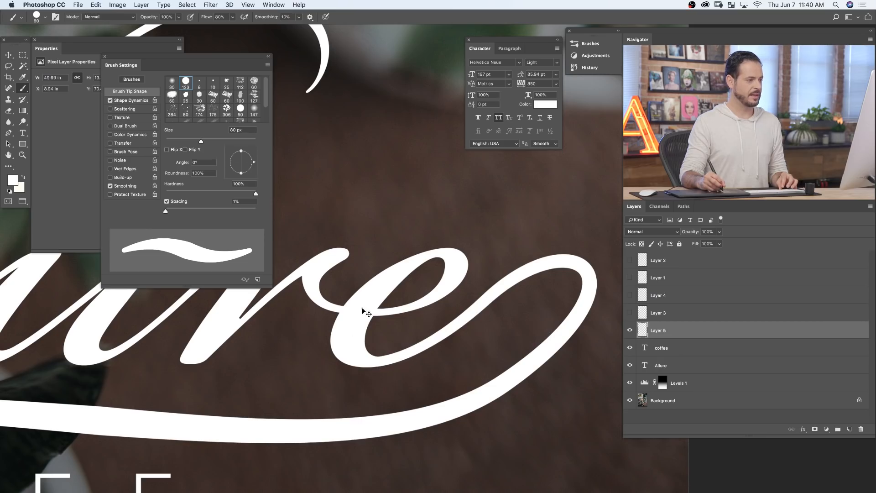
left_click(630, 330)
left_click(630, 330)
left_click(630, 330)
left_click(630, 331)
left_click(628, 333)
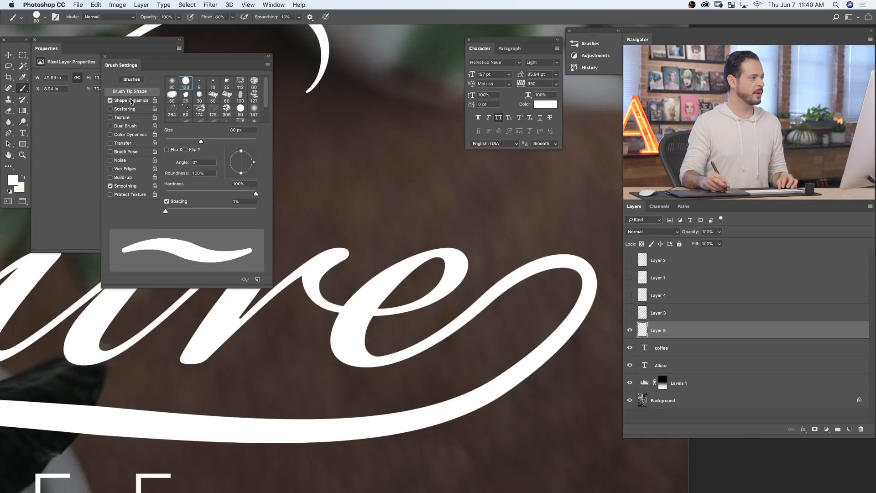
left_click_drag(359, 299, 199, 348)
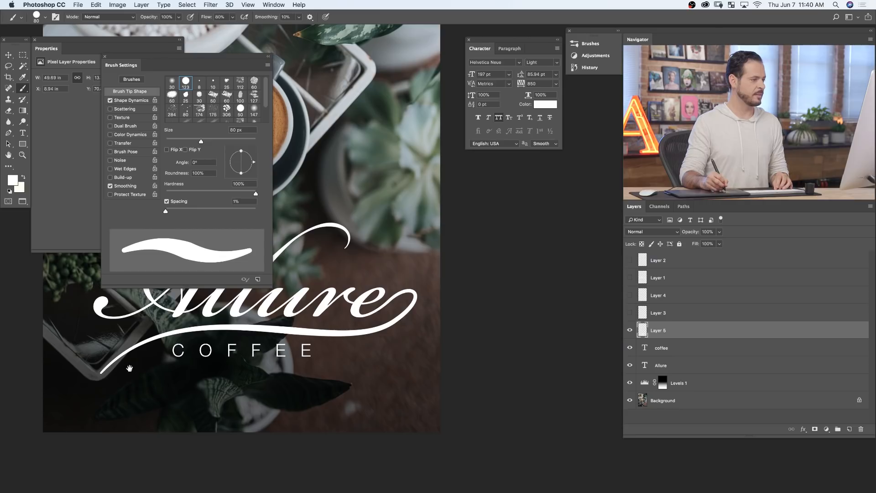
left_click_drag(101, 377, 156, 342)
left_click_drag(106, 370, 314, 411)
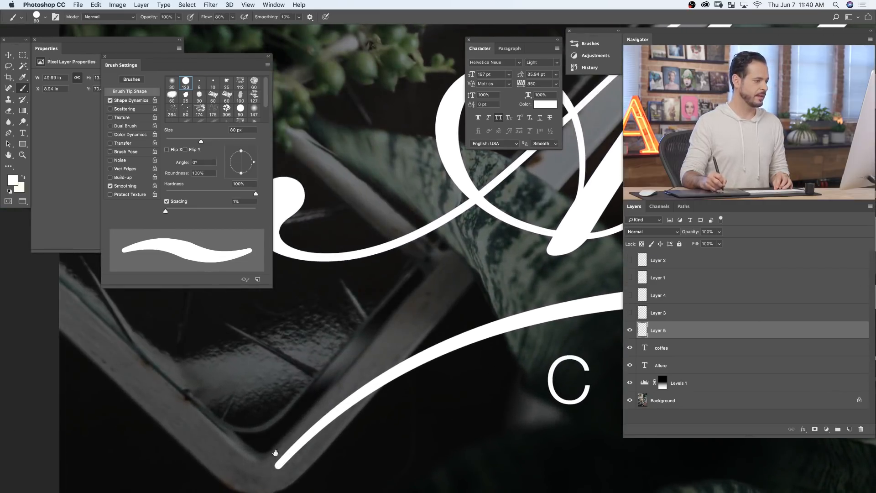
left_click_drag(440, 368, 397, 369)
left_click_drag(338, 371, 53, 379)
- Hide the stroked swash layer and create a new layer directly above it
left_click(630, 330)
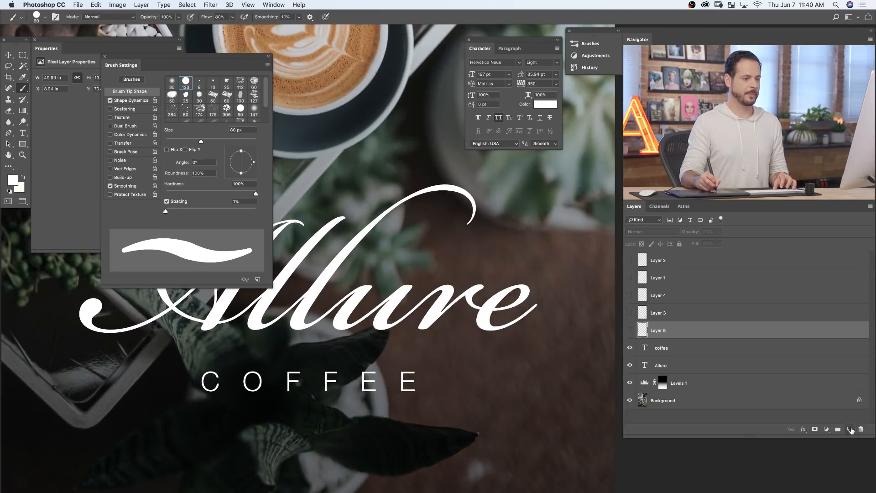
left_click(850, 429)
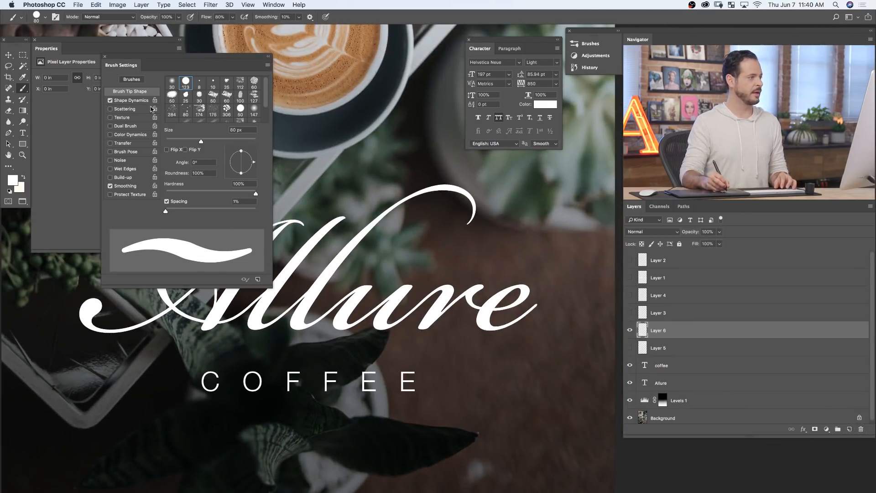
- Set the brush's Shape Dynamics Minimum Diameter to 0% and stroke the Work Path with it on Layer 6, deselecting the path
left_click(131, 100)
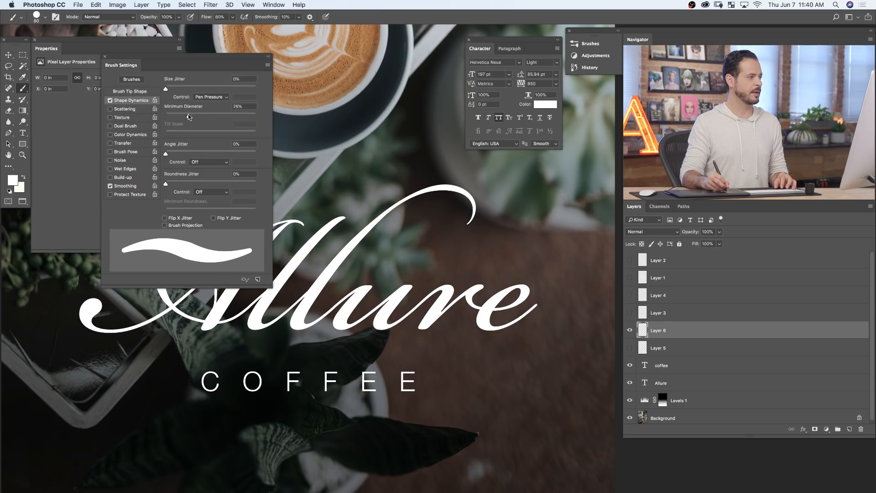
left_click_drag(189, 117, 165, 117)
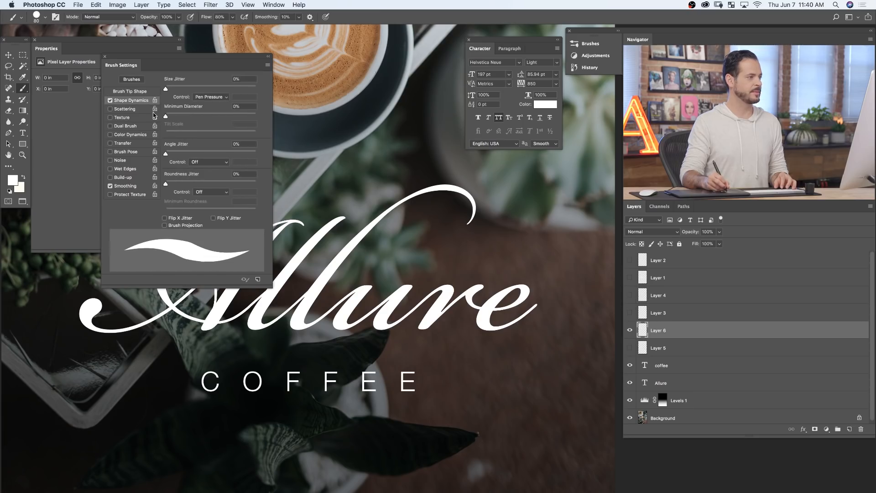
left_click(684, 206)
right_click(675, 222)
left_click(697, 266)
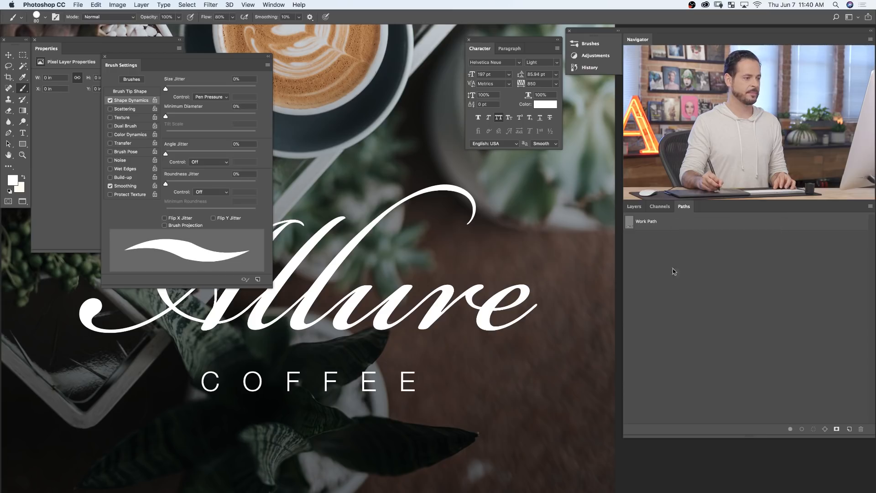
left_click(510, 235)
left_click(669, 254)
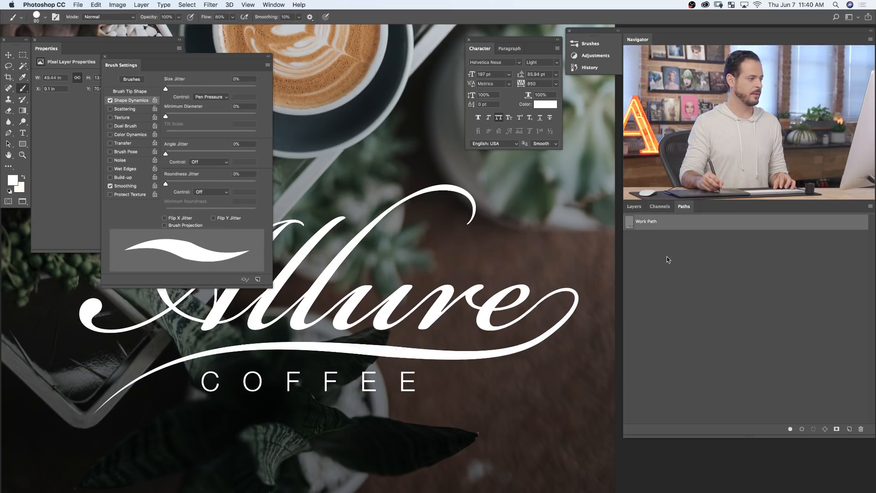
- Compare the swash tails on Layer 5 and Layer 6 by switching the two layers' visibility
left_click_drag(153, 455, 325, 429)
left_click_drag(279, 395, 302, 365)
left_click_drag(335, 335, 280, 344)
left_click_drag(406, 365, 386, 374)
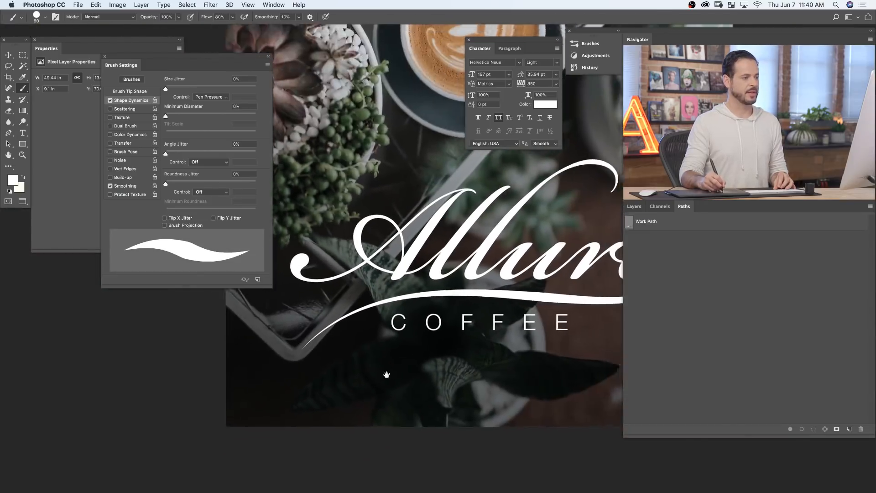
left_click(635, 207)
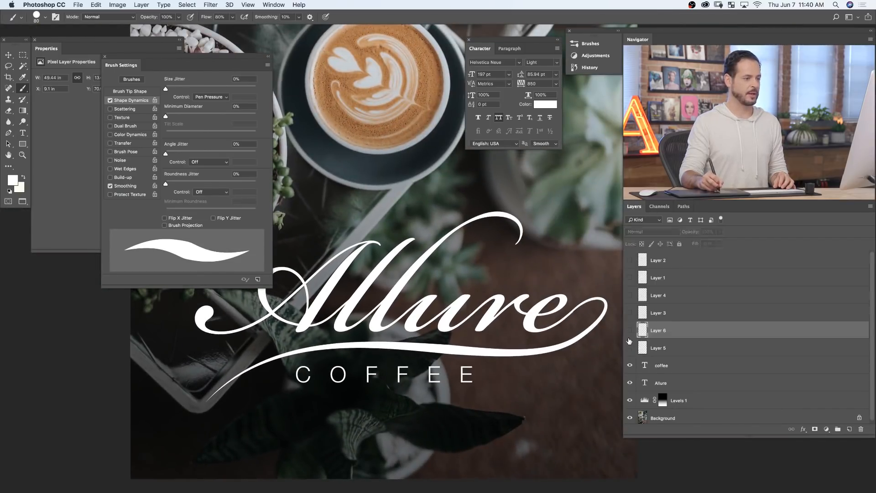
left_click_drag(630, 338, 630, 350)
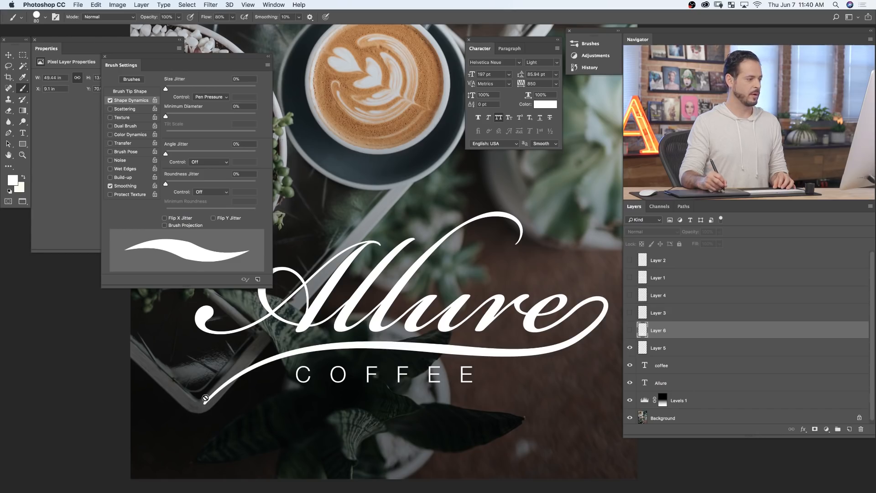
left_click(630, 348)
left_click(629, 330)
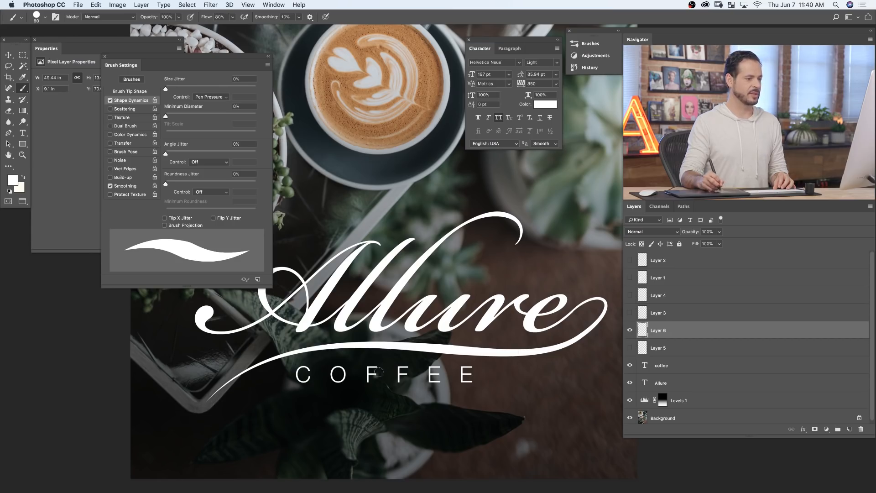
left_click(631, 330)
left_click(631, 347)
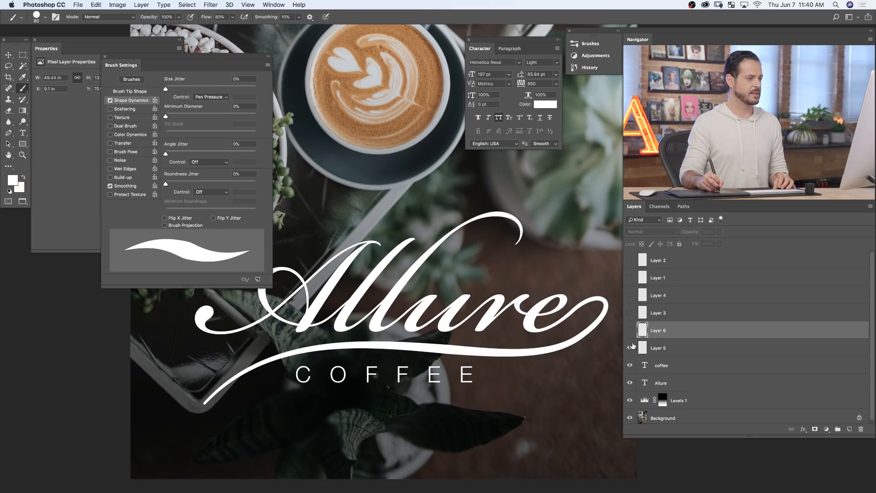
- Set the brush's Shape Dynamics Minimum Diameter to 20%
mouse_move(525, 256)
left_mouse_down()
mouse_move(551, 241)
mouse_move(534, 217)
mouse_move(482, 227)
mouse_move(242, 181)
mouse_move(275, 195)
left_mouse_up()
left_click_drag(165, 117, 182, 114)
left_click(243, 106)
type("2")
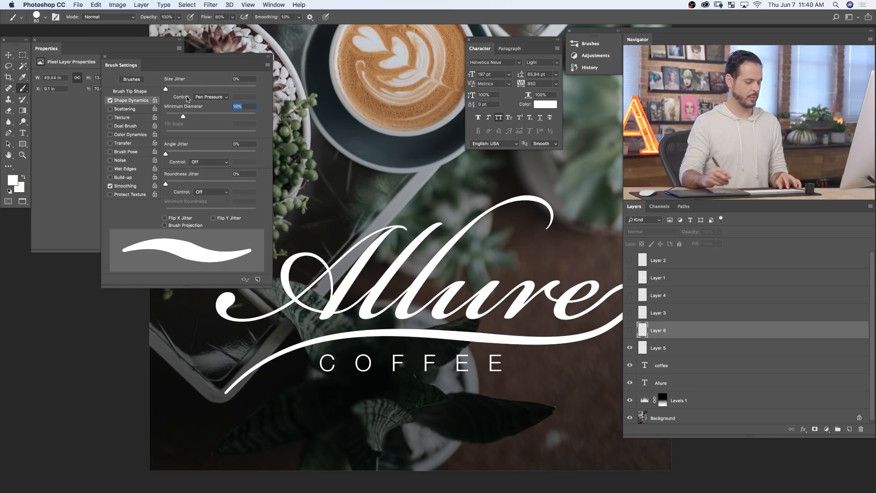
type("0")
key("Return")
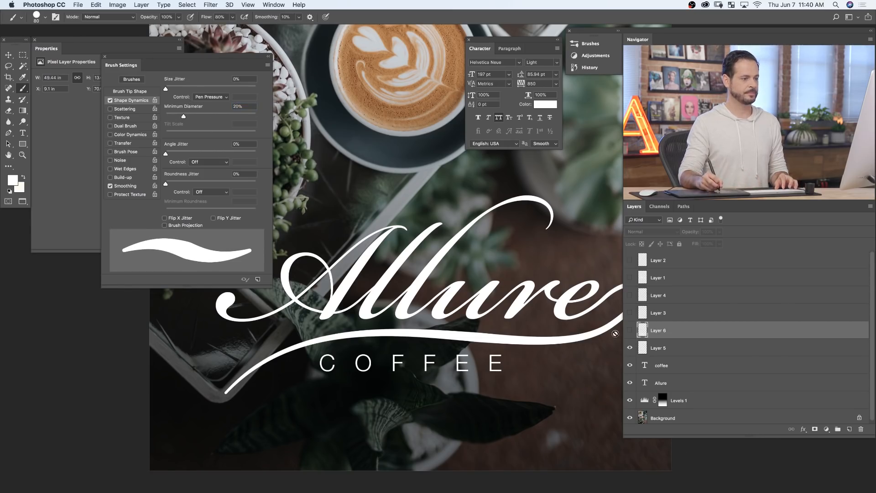
- Hide Layer 5 and stroke the Work Path with the 80 px brush on a new layer above Layer 6, deselecting the path
left_click(630, 346)
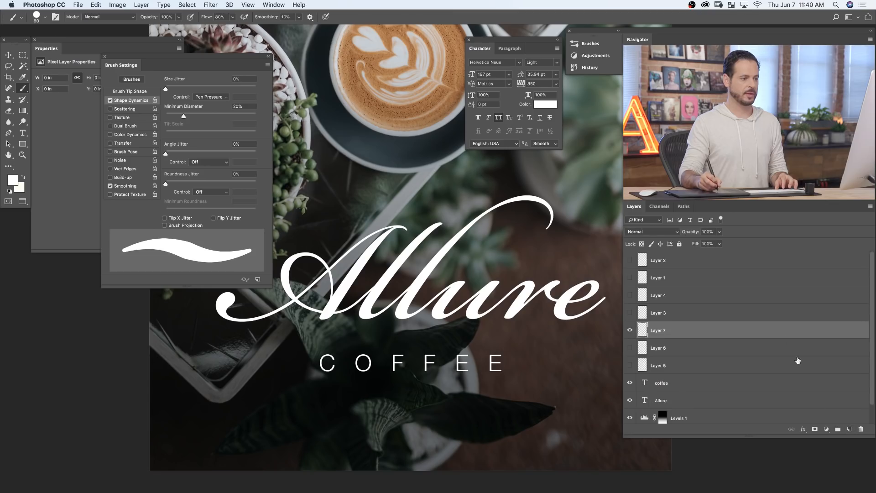
left_click(687, 207)
left_click(674, 224)
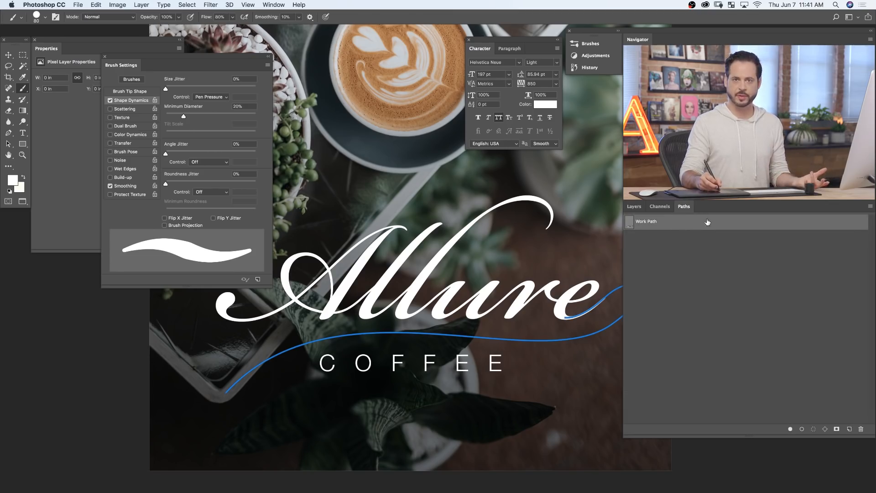
right_click(708, 223)
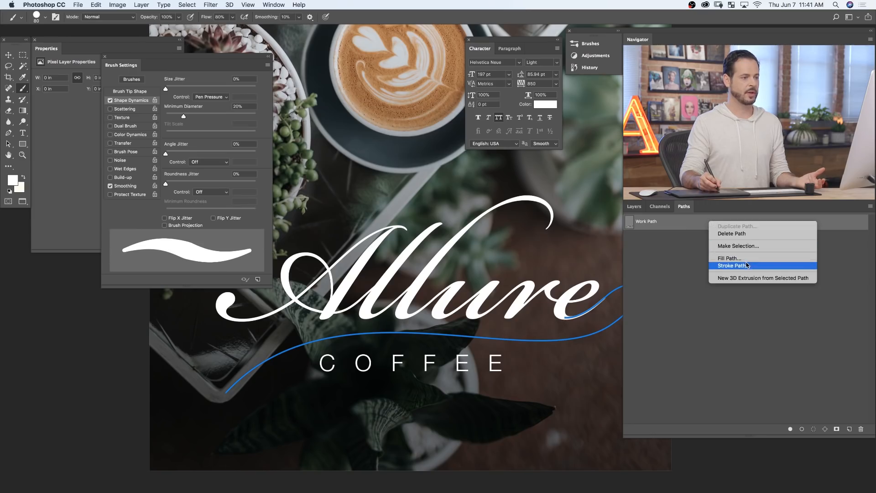
left_click(748, 266)
left_click(508, 234)
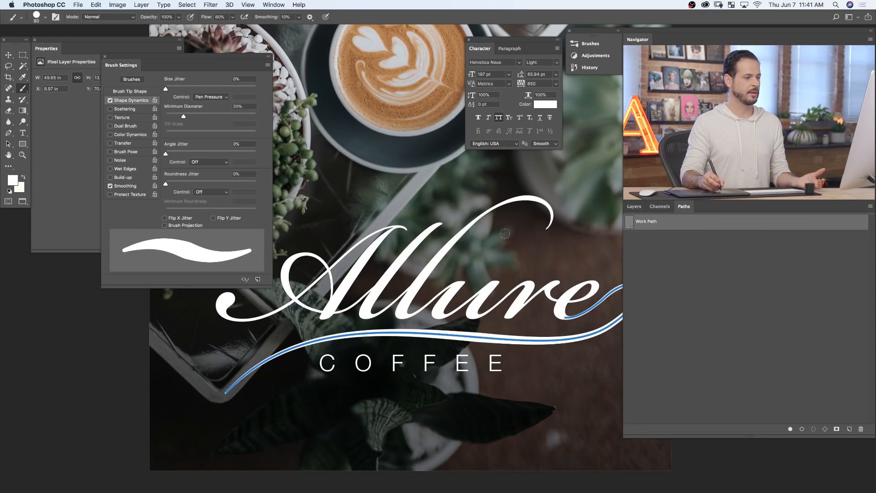
left_click(669, 276)
- Examine the new swash stroke on its own by temporarily hiding the Allure text layer
left_click_drag(542, 356, 467, 396)
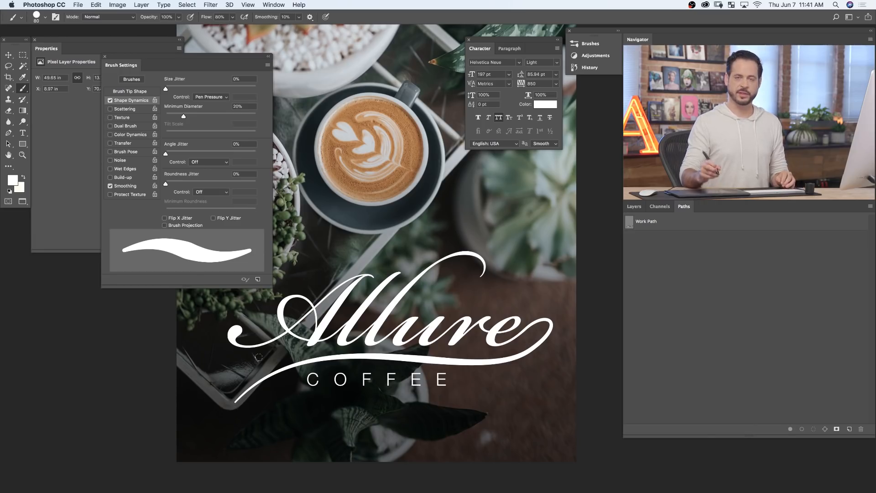
left_click(628, 206)
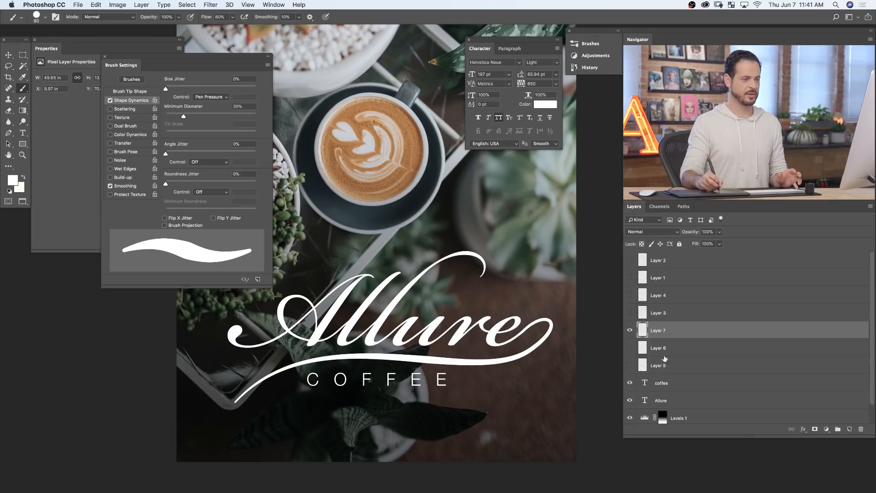
left_click(631, 401)
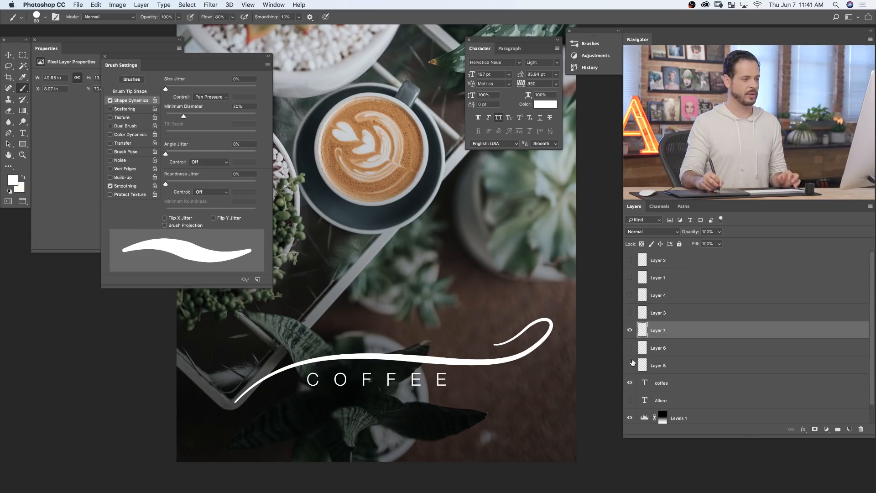
left_click(630, 400)
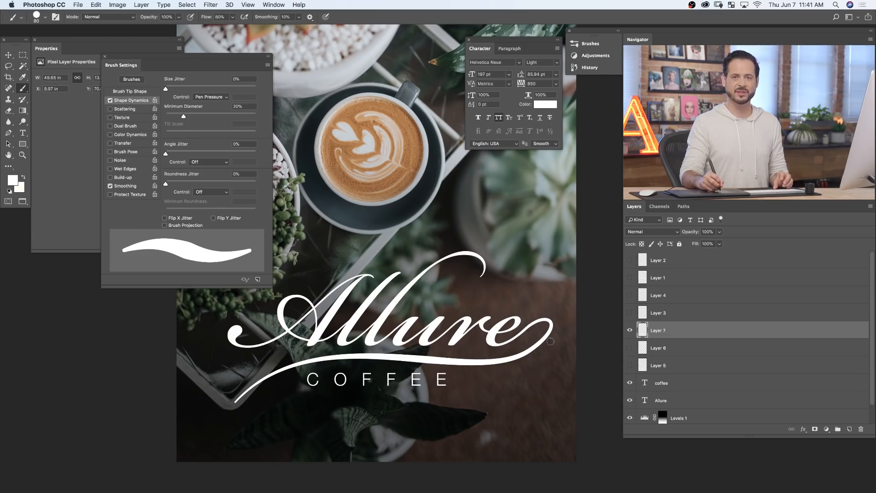
- Inspect the swash's join with the final e up close, toggling Layer 7's visibility to compare
left_click_drag(557, 341, 575, 312)
left_click_drag(620, 327, 603, 338)
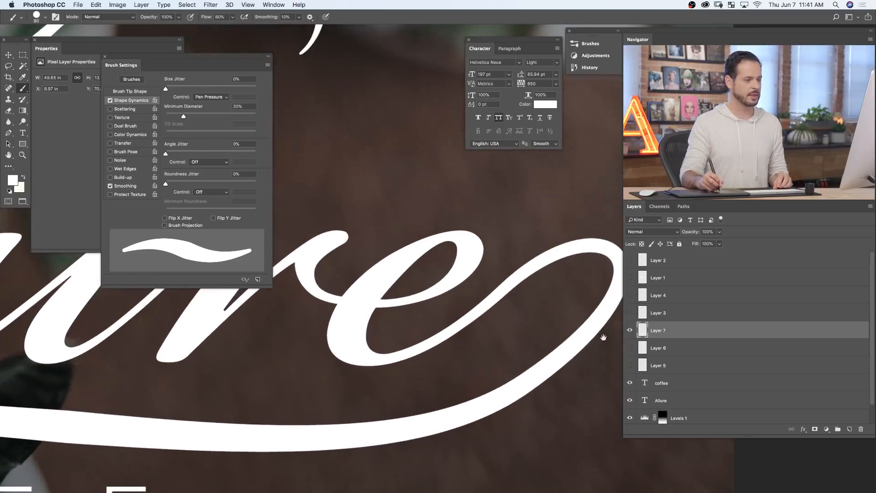
left_click(631, 331)
left_click(631, 331)
left_click(631, 331)
left_click(631, 331)
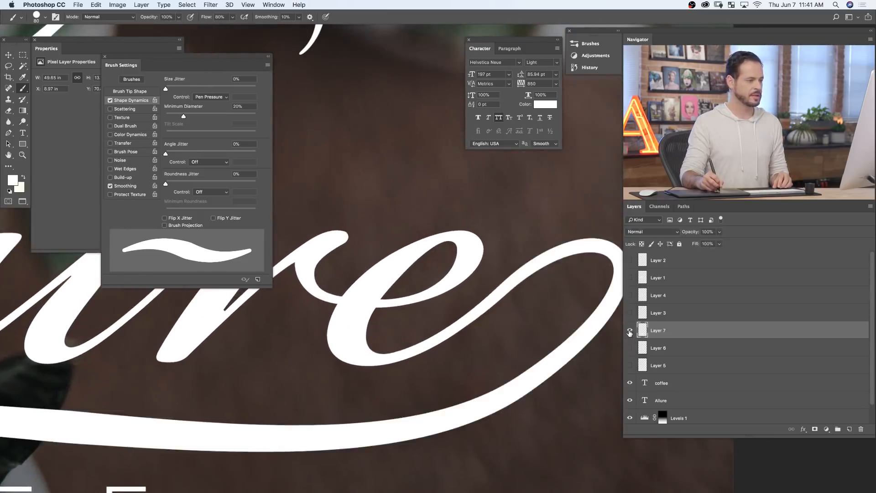
left_click(630, 331)
left_click(630, 331)
left_click(630, 331)
left_click(630, 331)
left_click(630, 331)
left_click(631, 331)
left_click(536, 340, "alt")
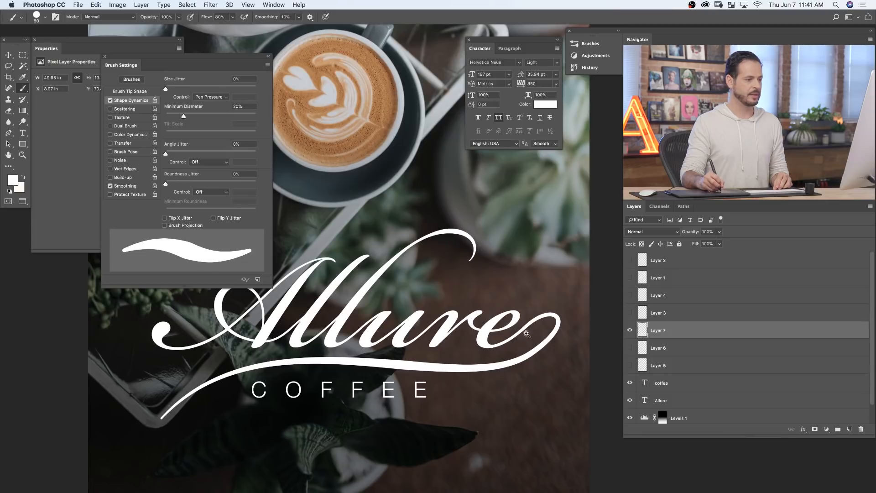
left_click(528, 331)
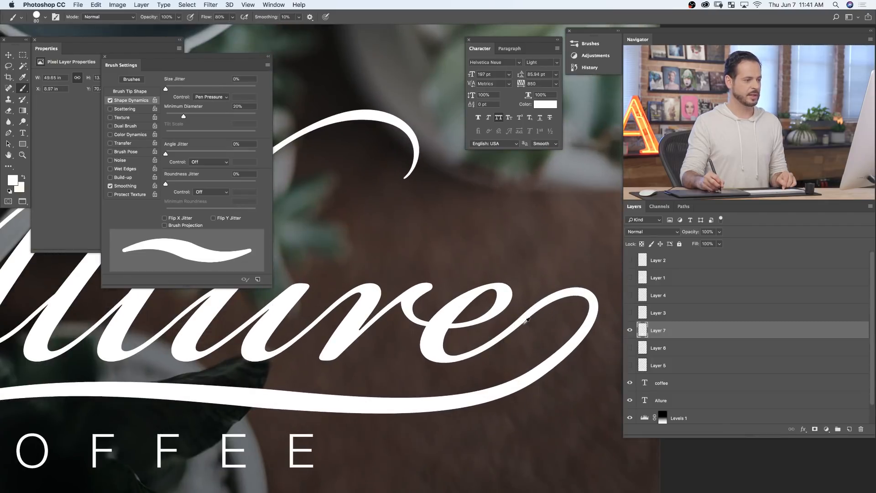
- Hide Layer 7 and reshape the Work Path's loop beside the final e by adjusting both direction handles of its anchor point
left_click(630, 330)
left_click(684, 206)
left_click(669, 221)
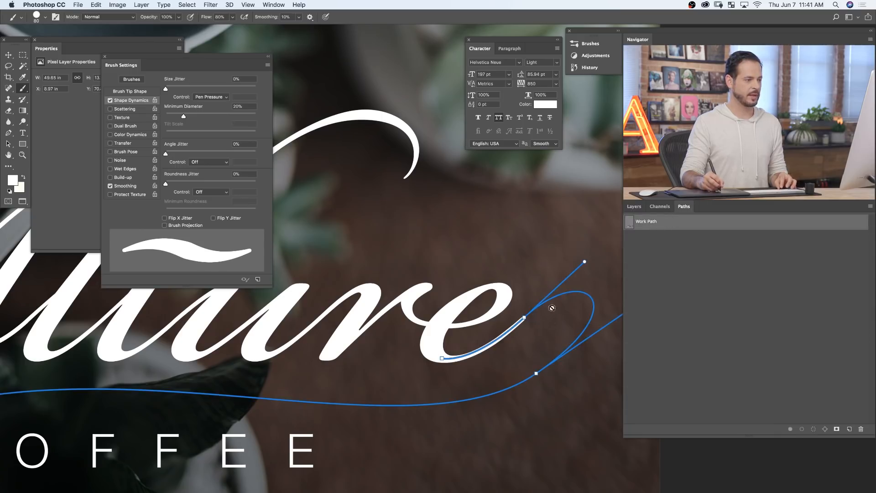
key("p")
left_click_drag(584, 261, 599, 254)
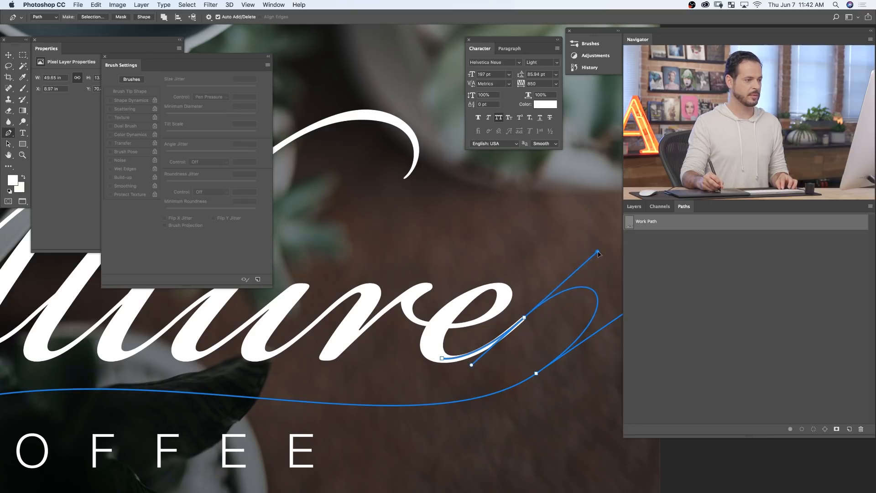
left_click(602, 242, "super")
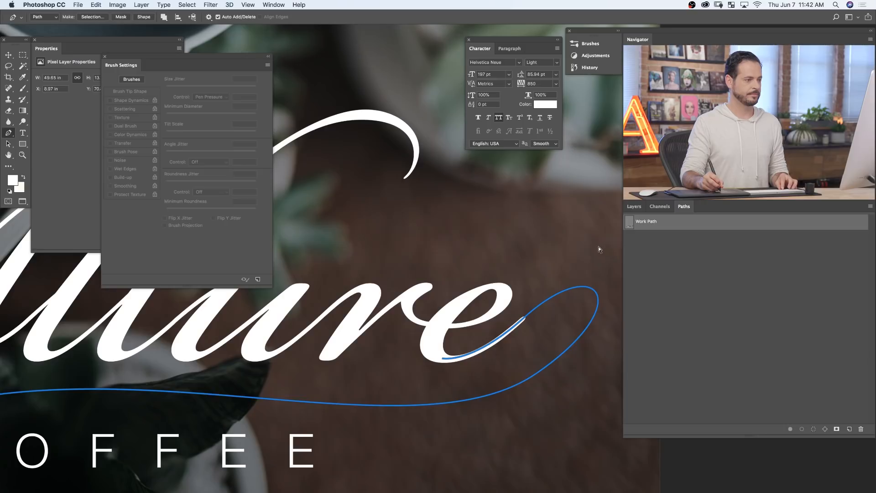
left_click(488, 349, "super")
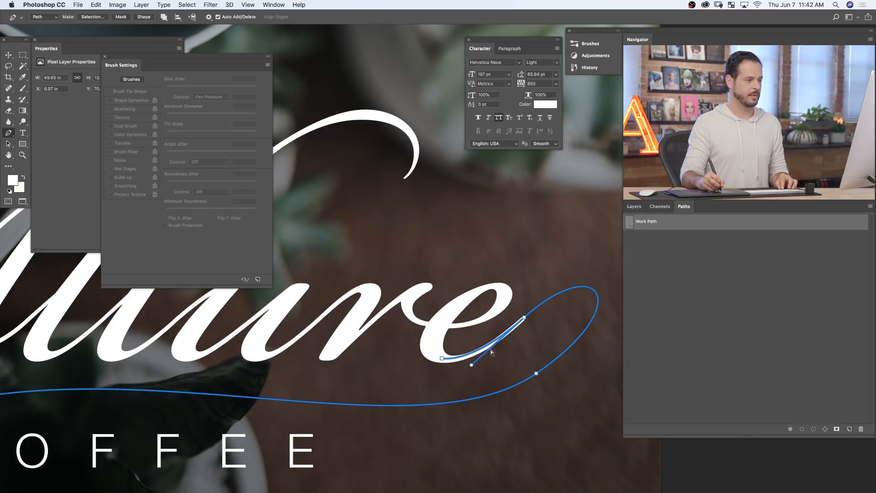
left_click_drag(473, 365, 476, 367)
left_click(521, 354, "super")
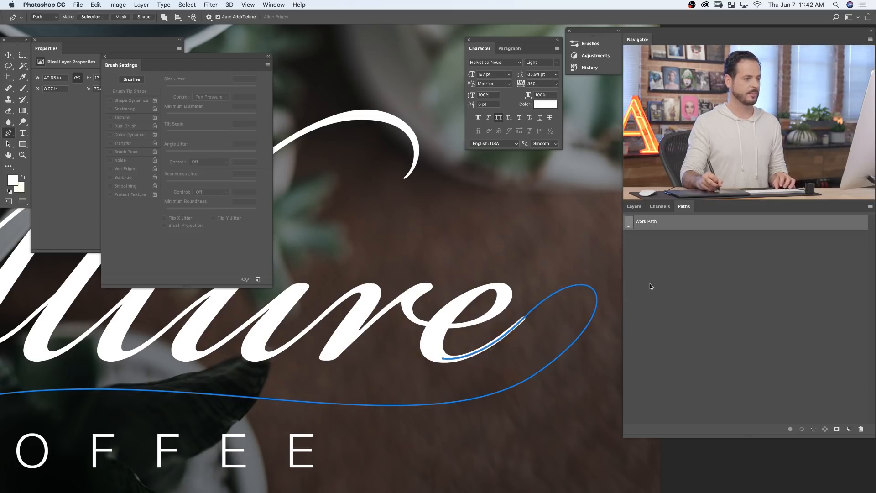
- Stroke the reshaped Work Path with the Brush and Simulate Pressure on a new layer above Layer 7, deselecting the path
left_click(635, 206)
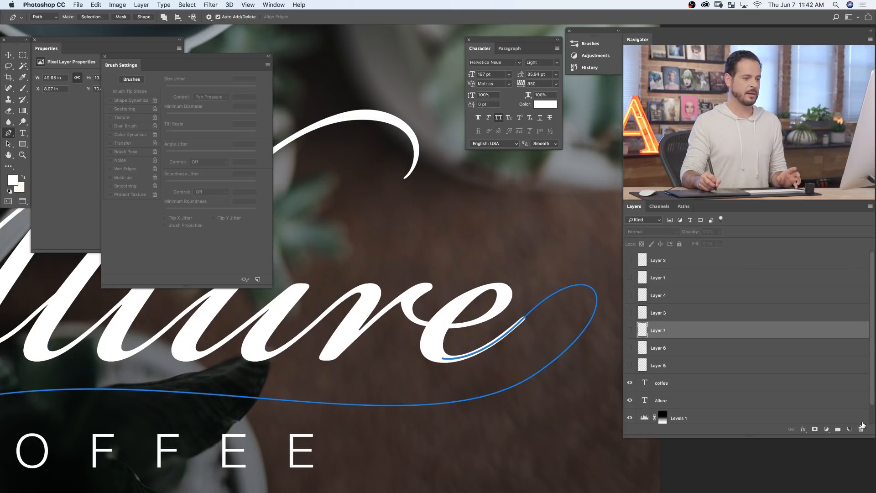
key("super+alt+shift+n")
left_click(684, 207)
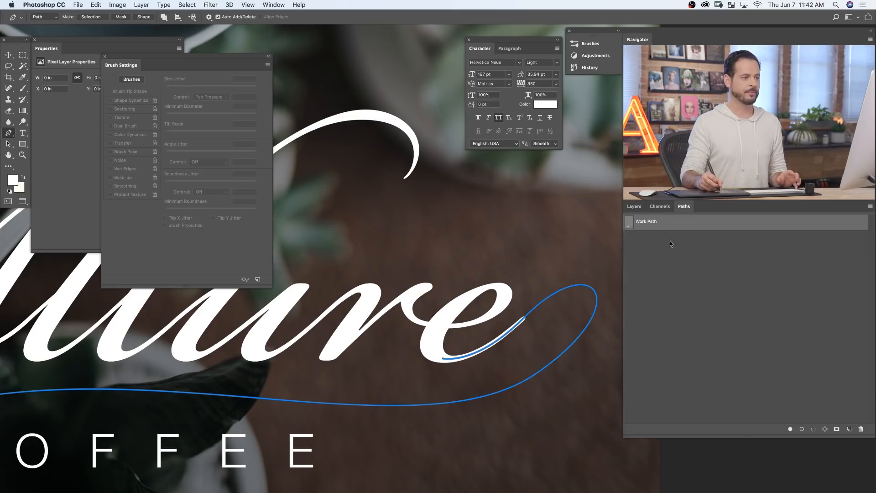
right_click(677, 223)
left_click(701, 267)
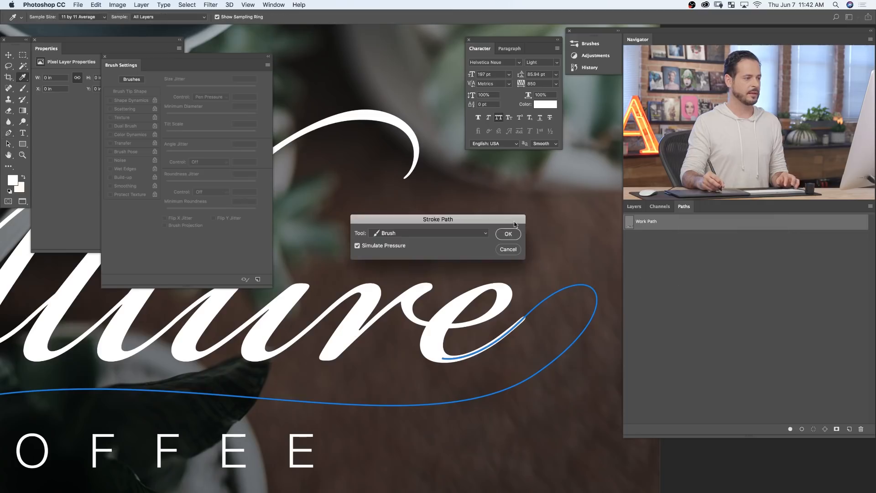
left_click(508, 234)
left_click(688, 281)
key("p")
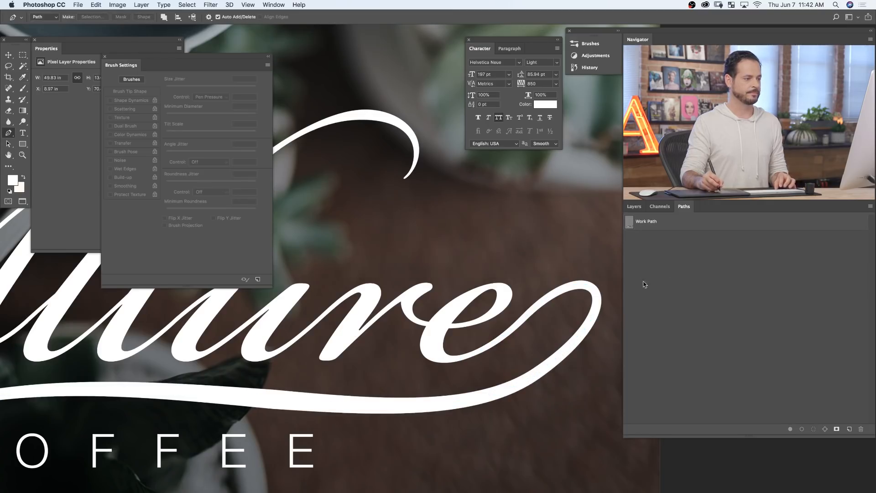
- Compare the newly stroked swash with the one on Layer 7 across the whole image by switching the layers' visibility
key("super+0")
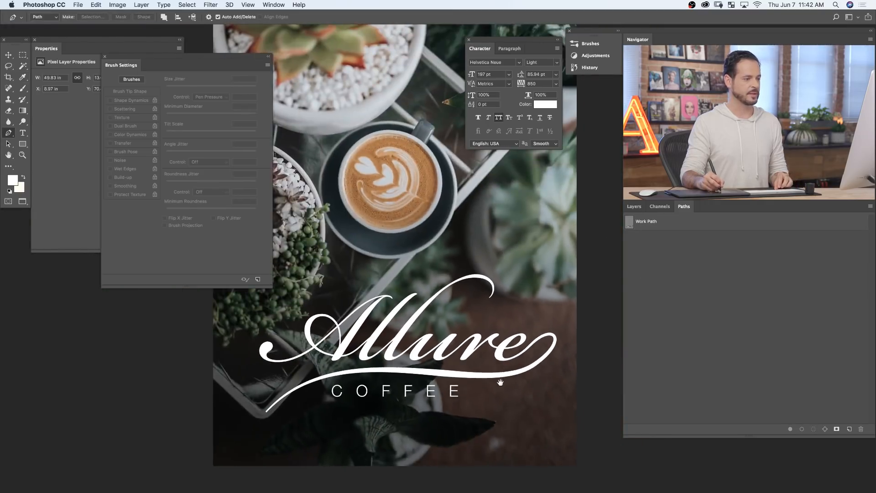
left_click(635, 207)
left_click(630, 348)
left_click(630, 330)
left_click(629, 347)
left_click(630, 348)
left_click(629, 330)
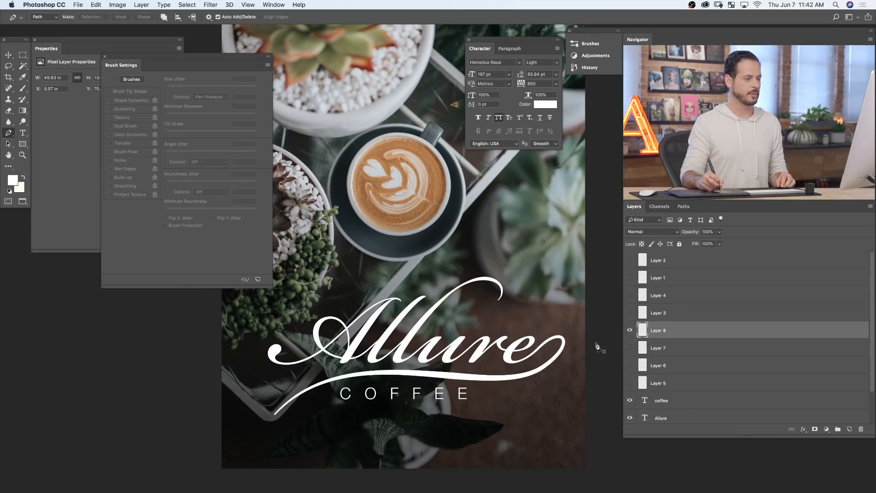
left_click_drag(548, 378, 522, 399)
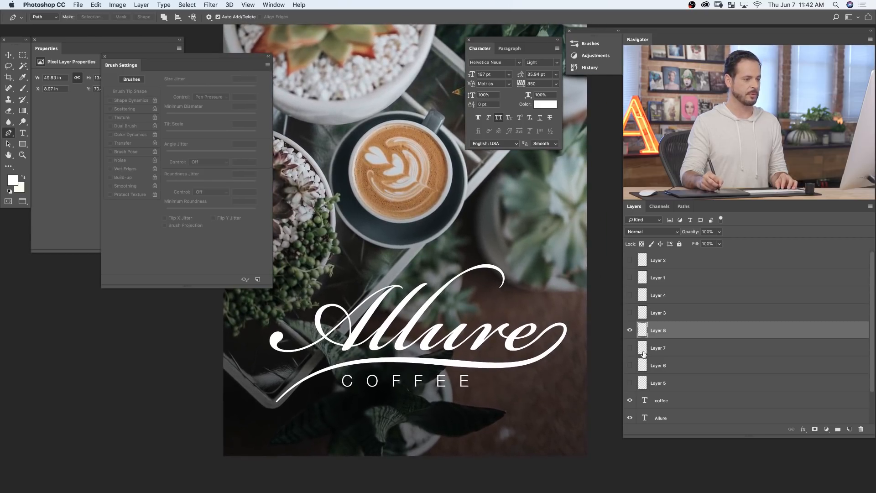
- Compare the swash on Layer 8 with the earlier versions on Layers 5 to 7 by toggling visibility, leaving only Layer 8's version shown
left_click_drag(630, 348, 630, 381)
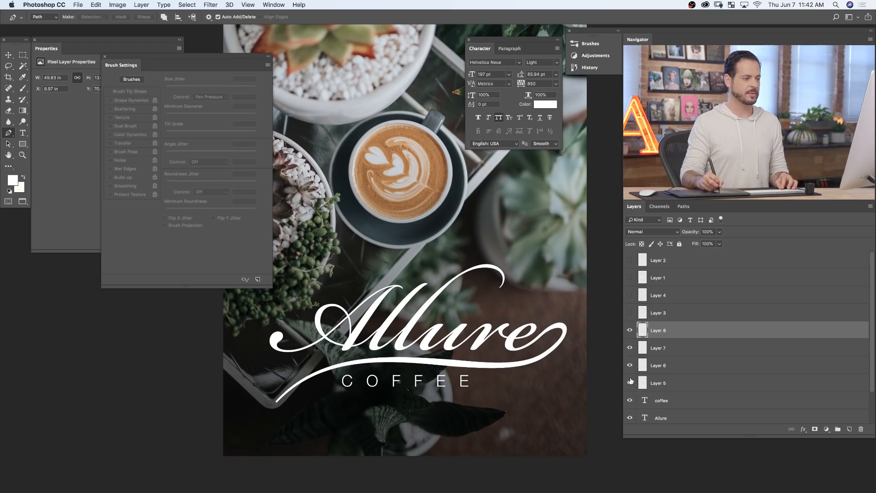
left_click(630, 348)
left_click(629, 349)
left_click(629, 349)
left_click(629, 349)
left_click_drag(557, 330, 594, 309)
left_click(630, 350)
left_click(629, 350)
left_click(630, 350)
left_click(629, 350)
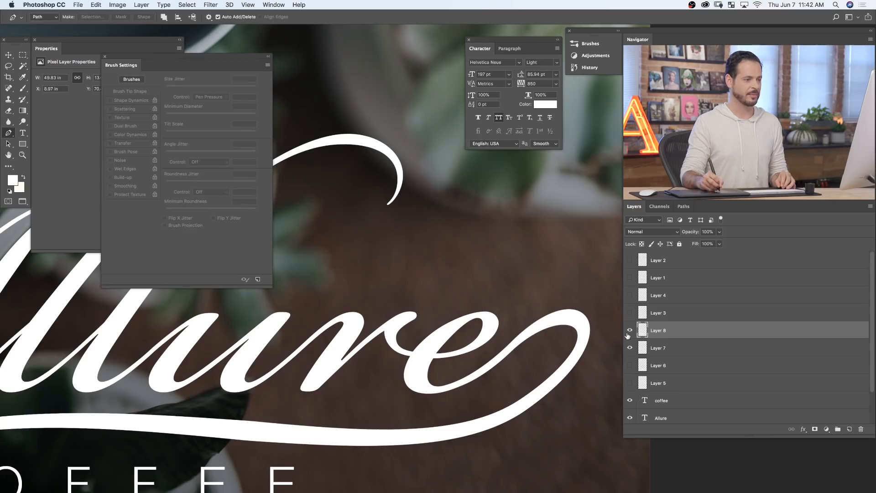
left_click(629, 348)
key("super+0")
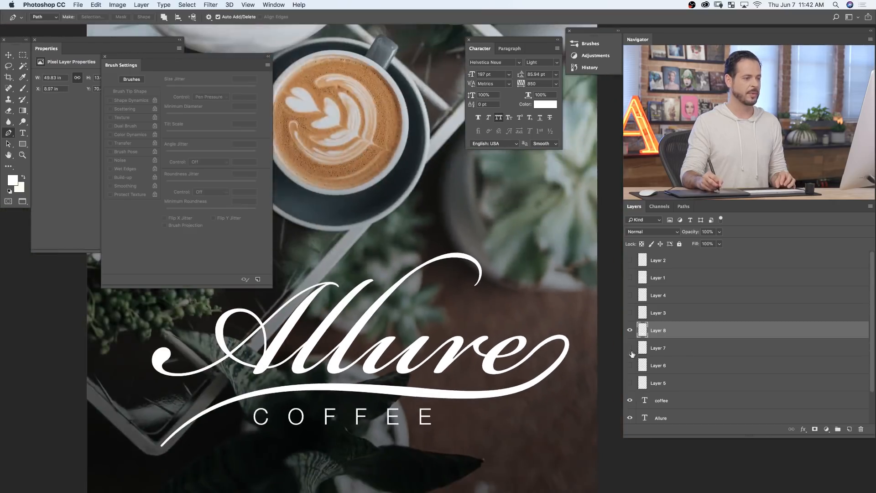
- Delete the rejected swash versions on Layer 7, Layer 6 and Layer 5
left_click(662, 348)
left_click(663, 365, "shift")
left_click(661, 379, "shift")
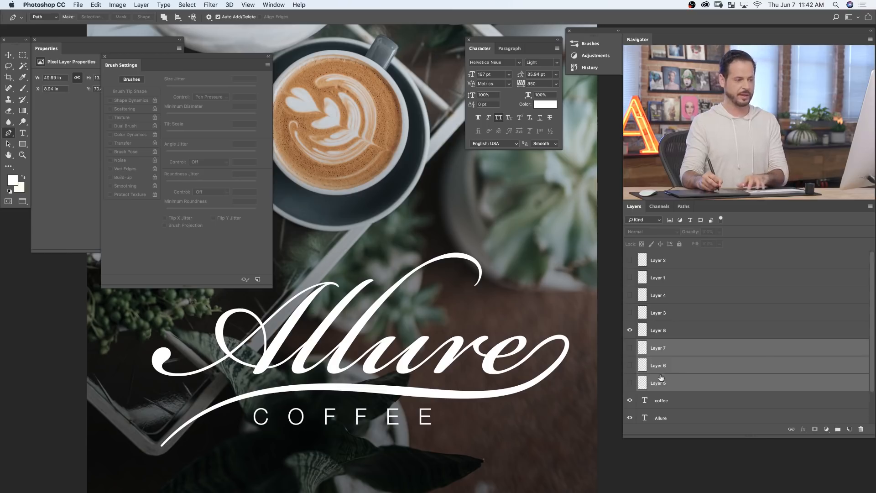
key("Delete")
- Compare the finished swash with the blue sketch on Layer 3, then hide that sketch and show the green one on Layer 4
left_click(630, 313)
left_click(630, 314)
left_click(629, 314)
left_click(629, 314)
left_click(628, 314)
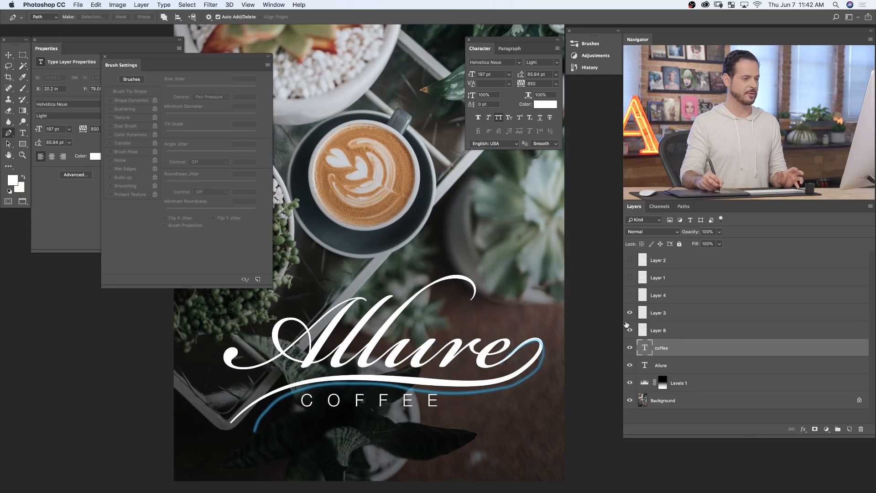
left_click(630, 313)
left_click(631, 313)
left_click(629, 314)
left_click(629, 315)
left_click(631, 313)
left_click(628, 296)
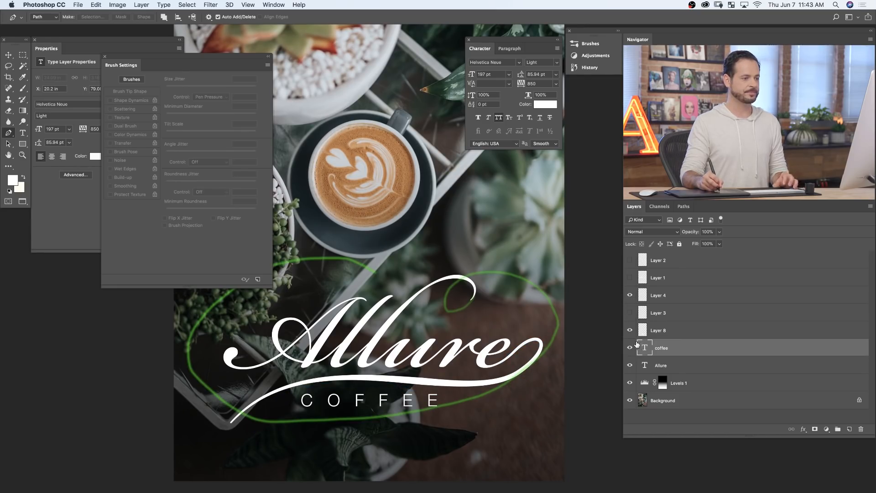
- Rename Layer 8 as "Bottom Flourish" and give it the Green color label
left_click(670, 331)
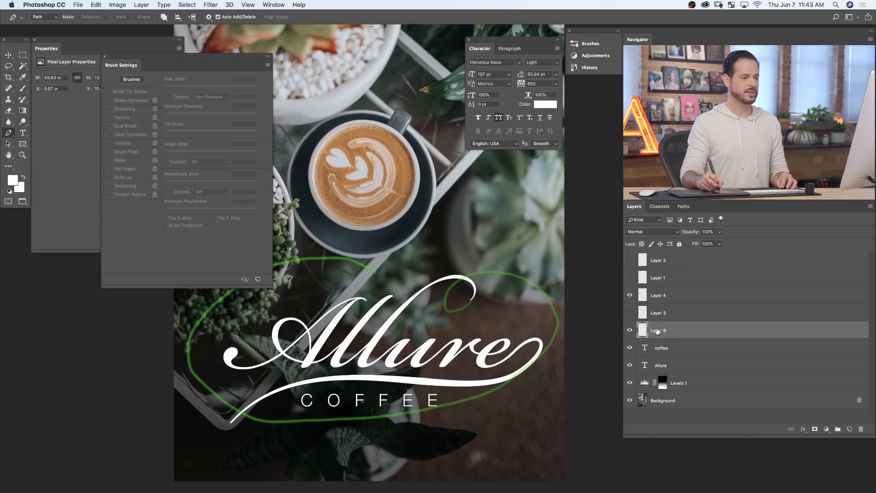
type("Bot")
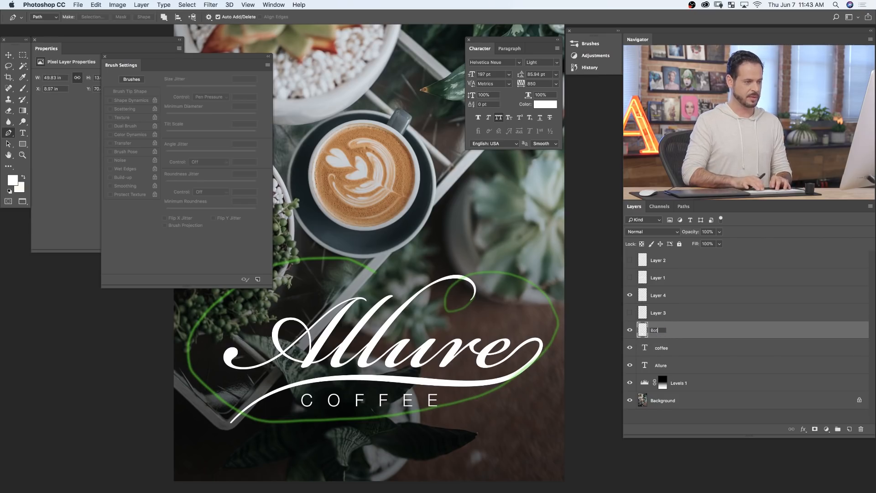
type("tom Flourish")
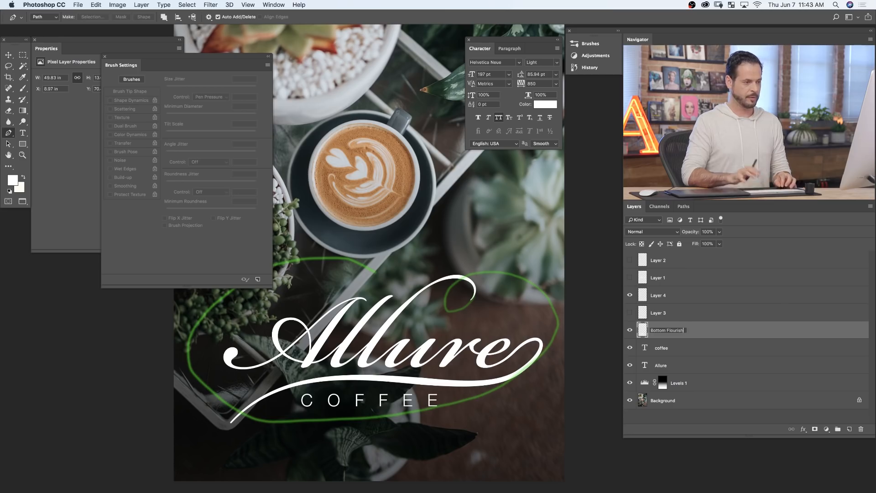
key("Return")
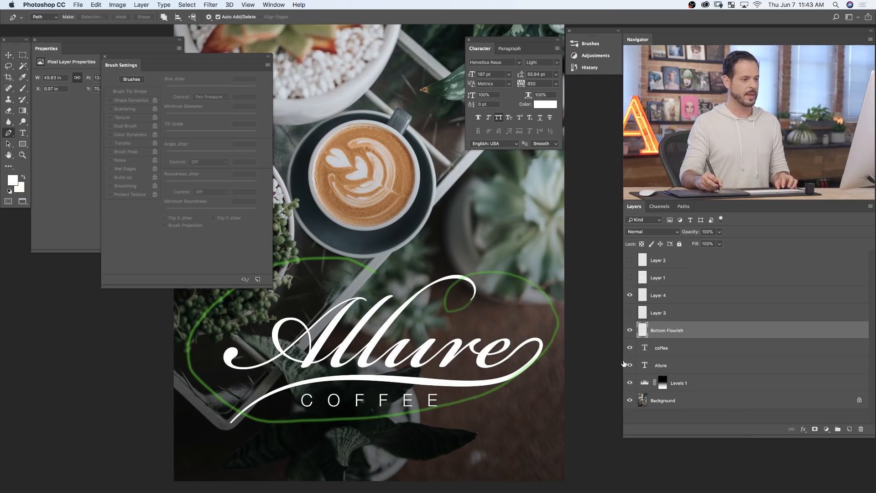
right_click(626, 332)
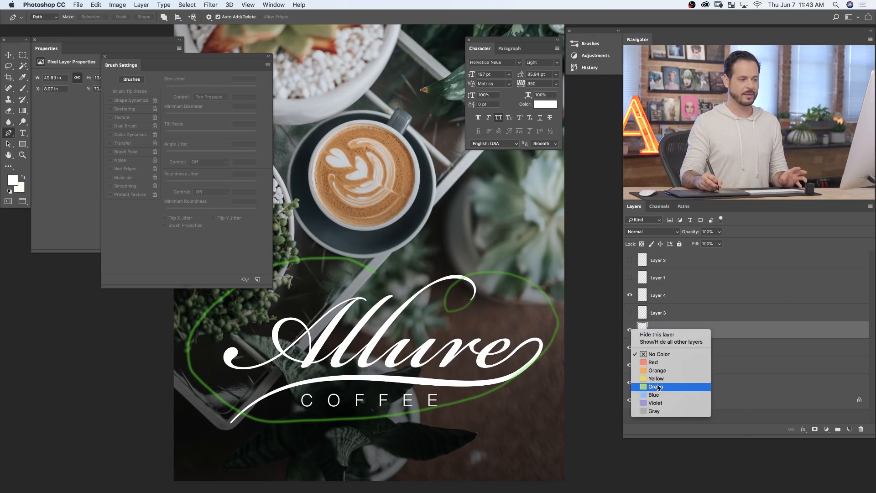
left_click(657, 388)
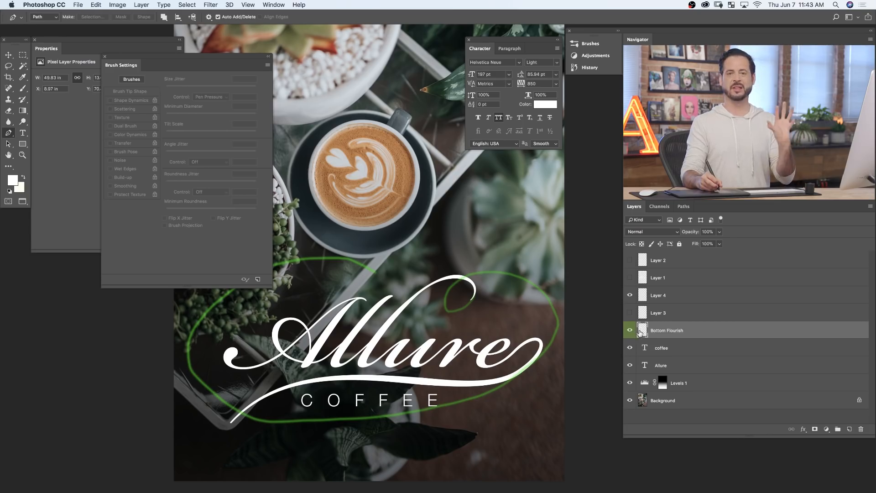
- Hide the green sketch on Layer 4 and check the lettering with and without the Bottom Flourish layer, leaving the flourish shown
left_click(632, 295)
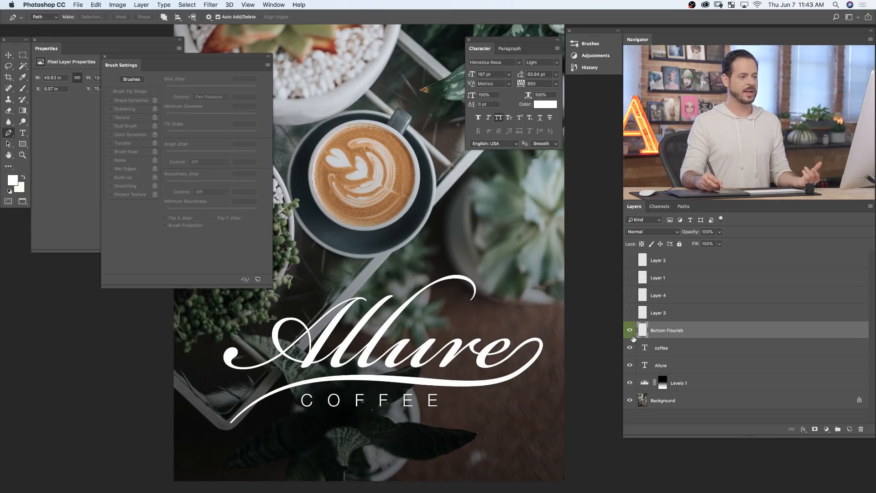
left_click(631, 332)
left_click(632, 333)
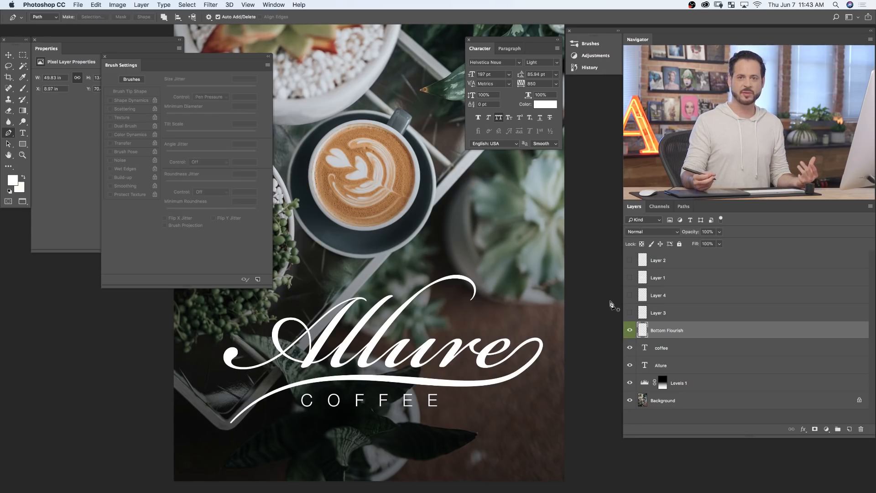
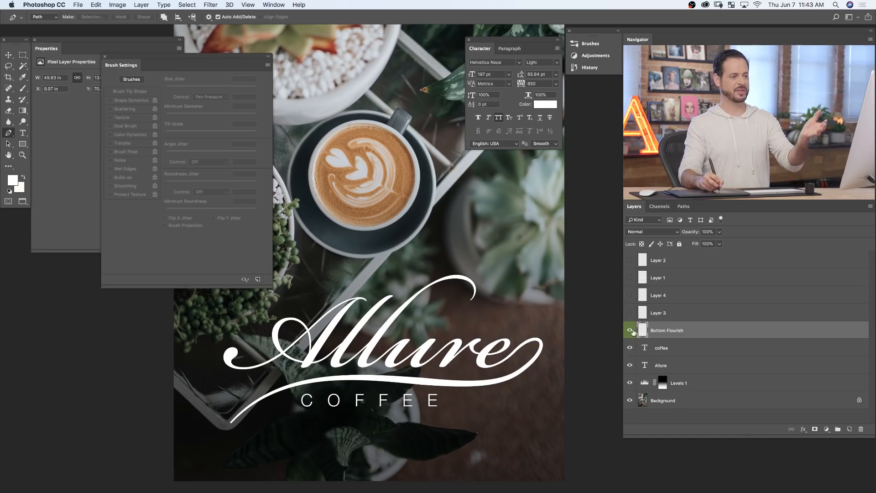
- Show Layer 2 and Layer 1 and group them as "PNG"
left_click(630, 260)
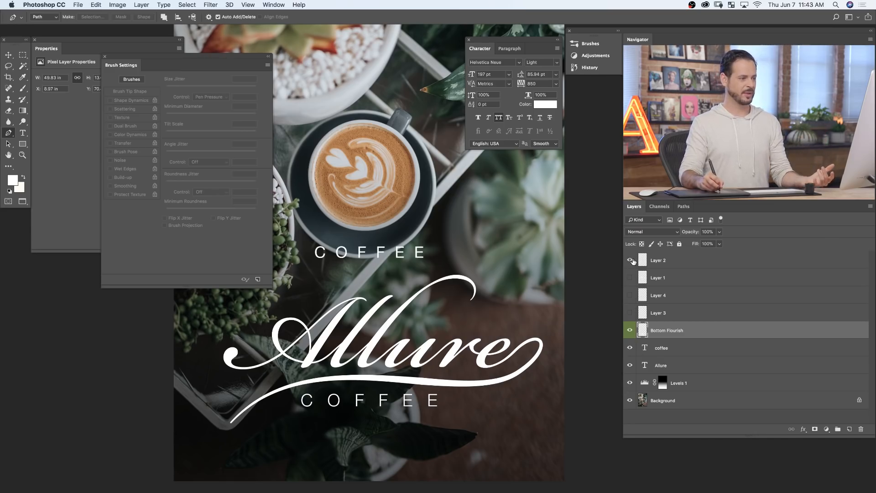
left_click(630, 278)
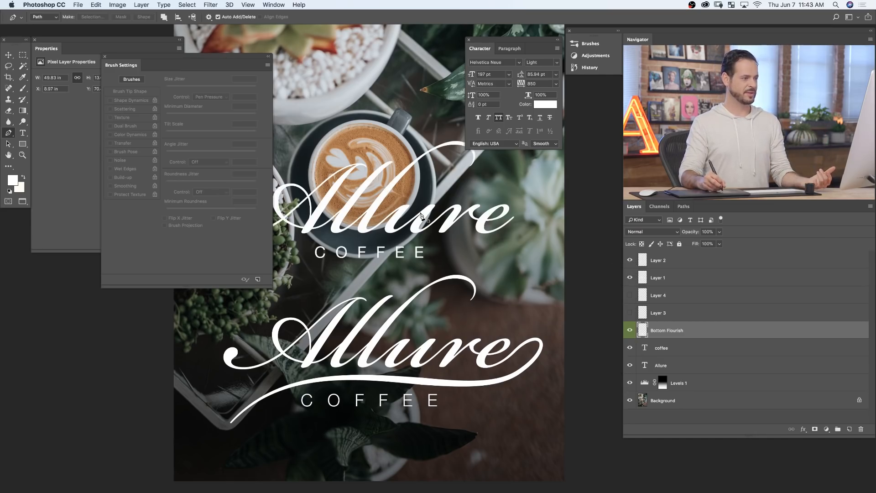
left_click(675, 266)
left_click(680, 279, "shift")
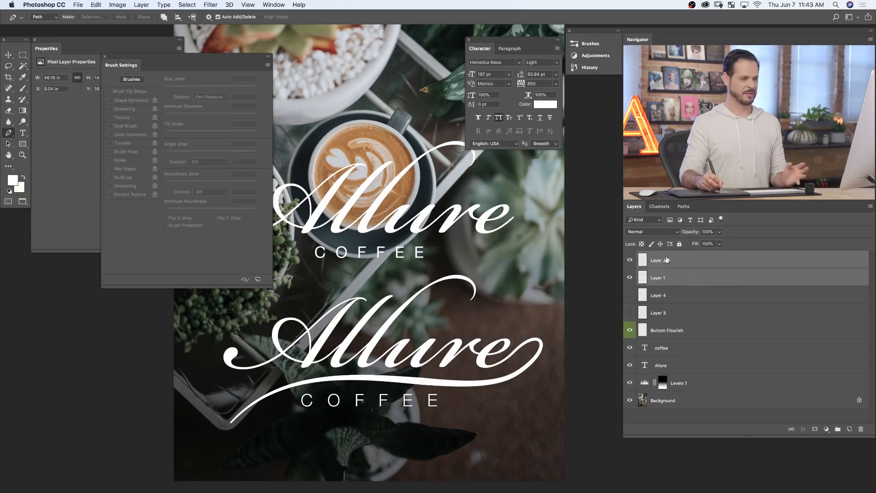
key("super+g")
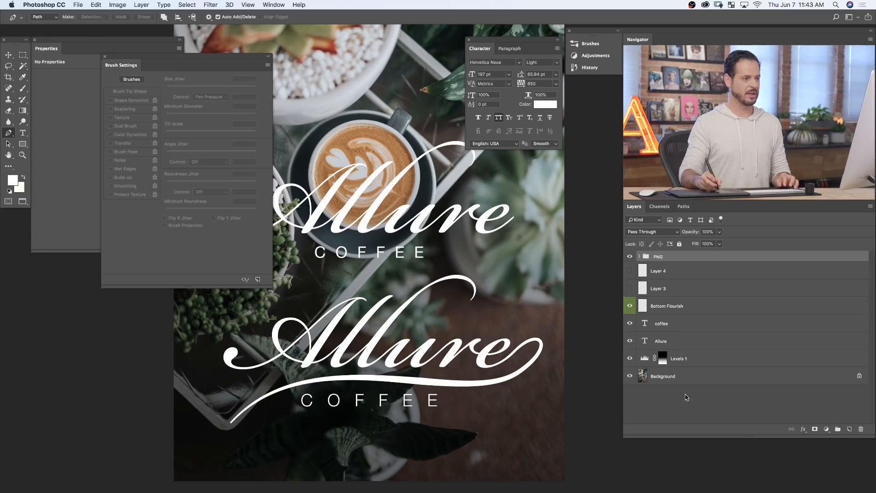
- Give the PNG group the Red color label and hide the group
right_click(631, 260)
left_click(658, 299)
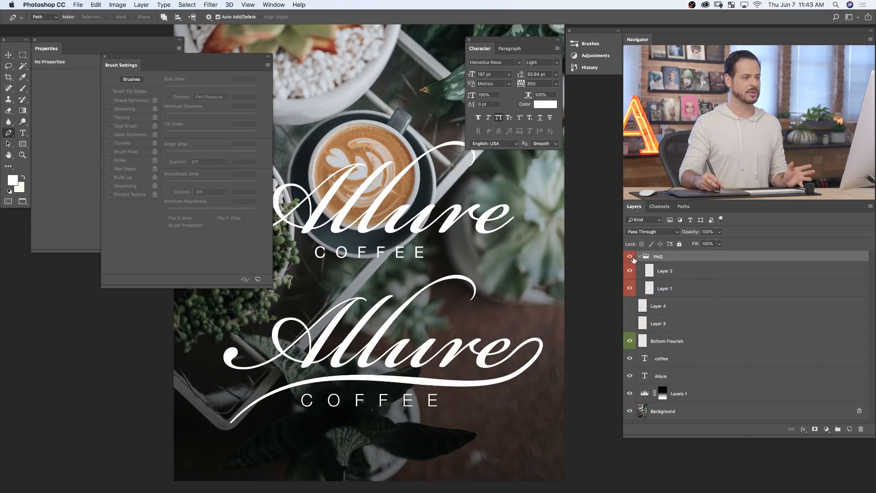
left_click(628, 256)
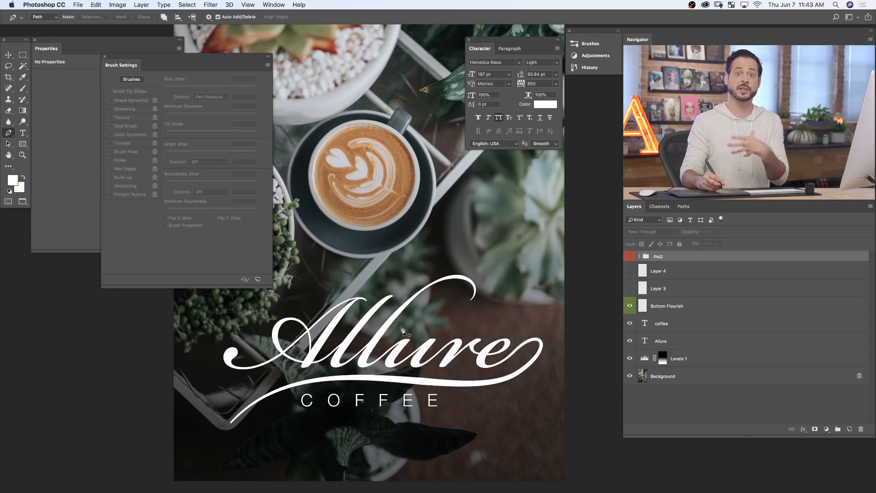
- Show Layer 4 and Layer 3, and group them as "Sketch" with the Orange color label
left_click(630, 271)
left_click(630, 289)
left_click(662, 271)
left_click(668, 290, "shift")
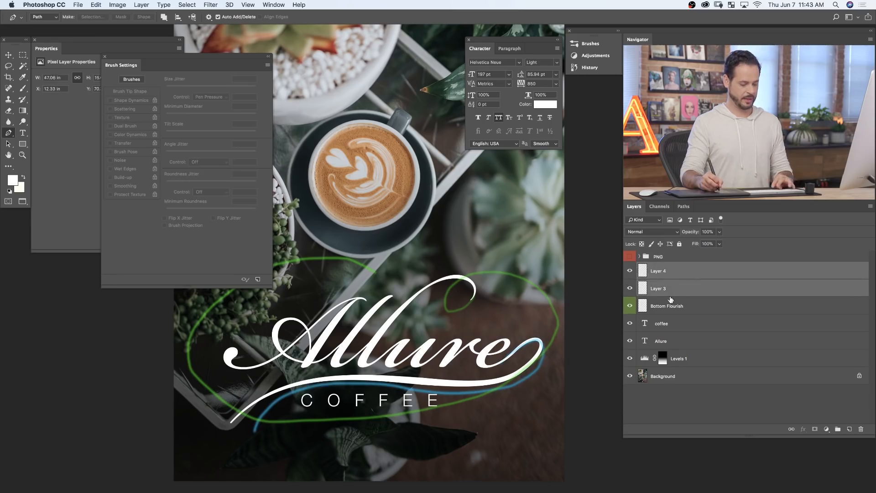
key("ctrl+g")
double_click(659, 267)
type("Sketch")
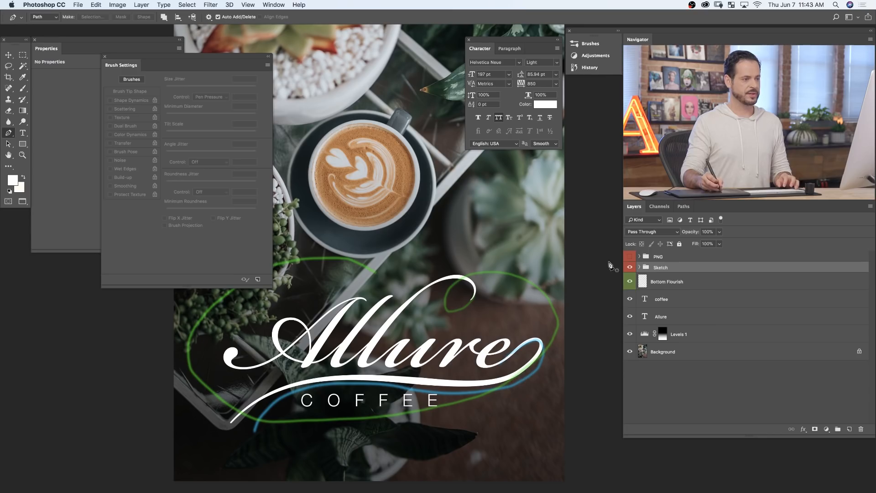
right_click(630, 267)
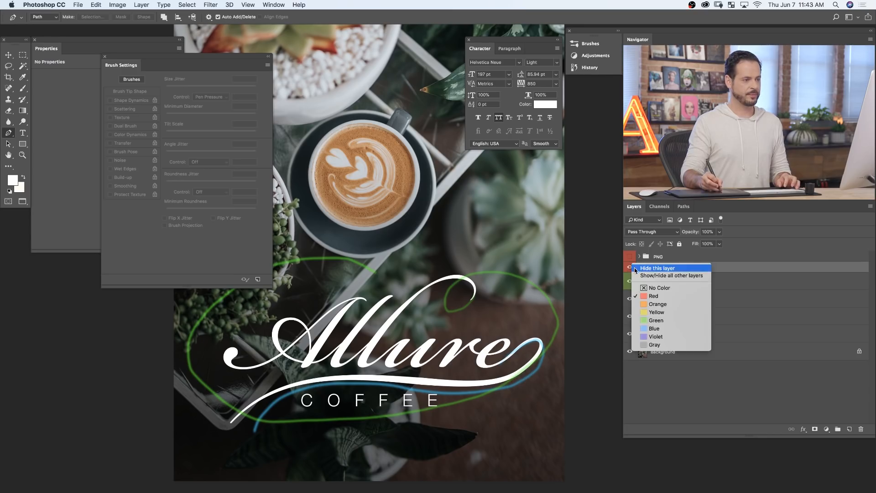
left_click(668, 304)
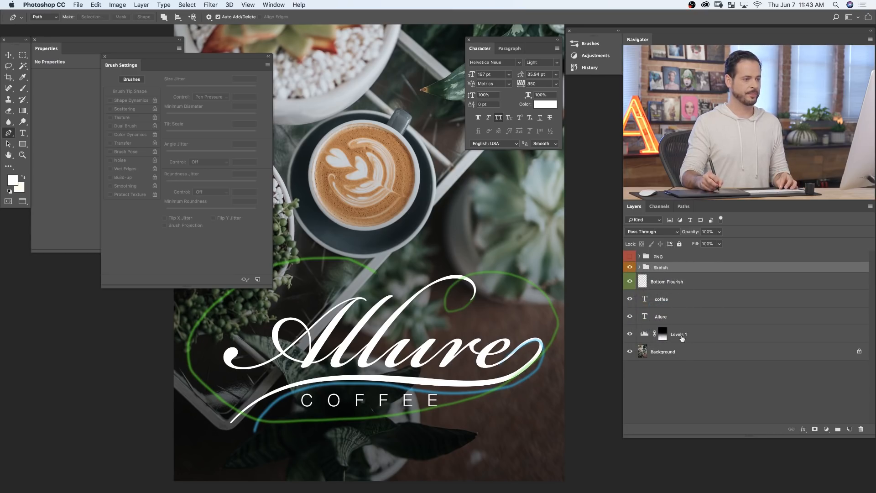
- Convert the locked Background into a regular layer named "Layer 0"
left_click(701, 337)
left_click(720, 354, "shift")
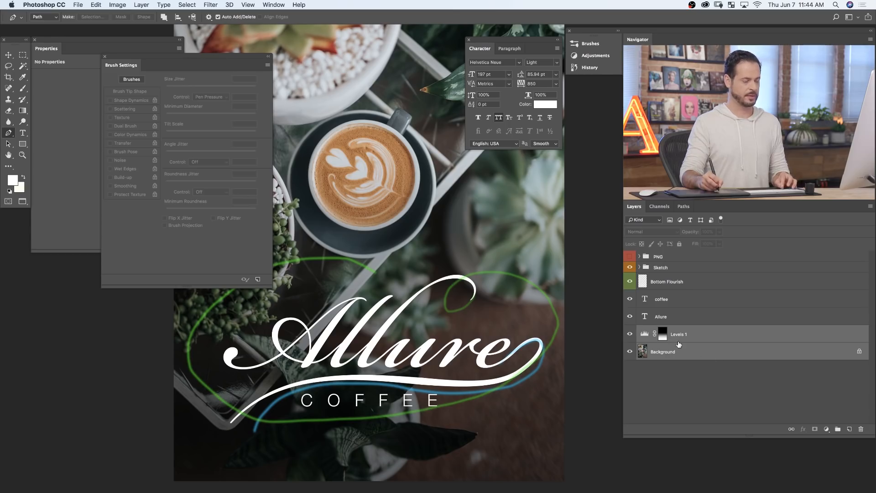
double_click(697, 349)
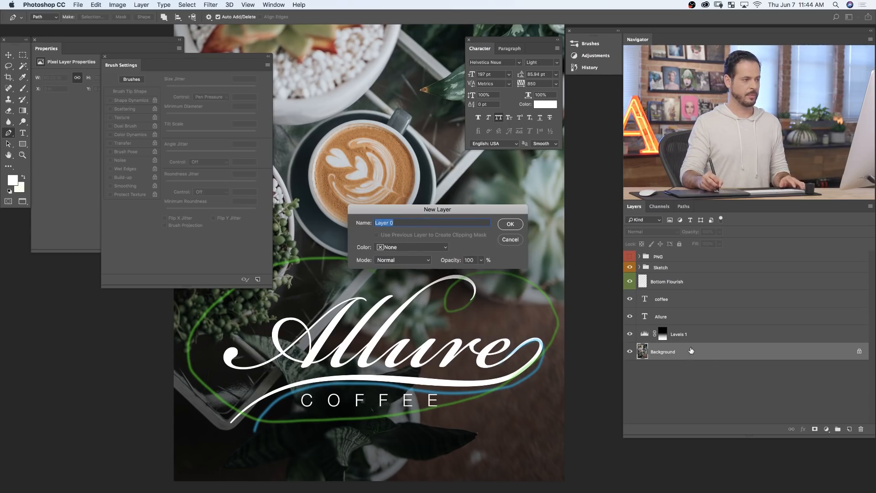
key("Return")
- Group the Levels 1 adjustment and Layer 0 as "BG" and give the group the Blue color label
left_click(705, 334, "shift")
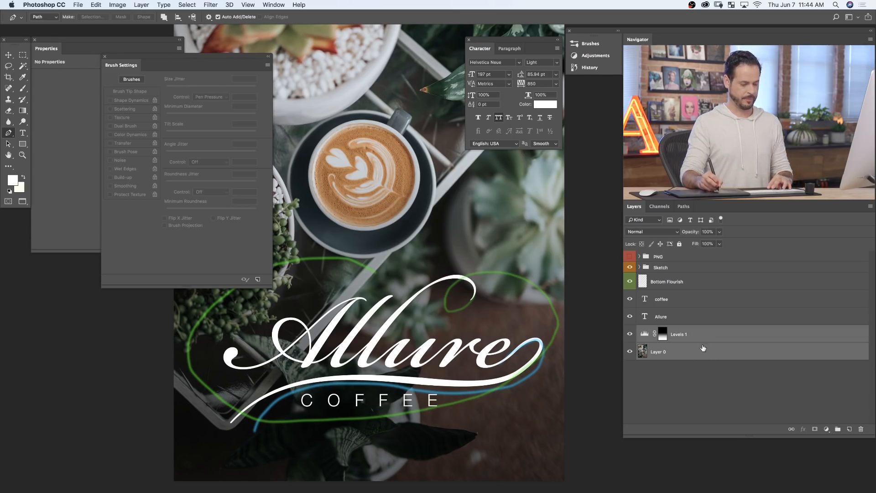
key("super+g")
double_click(661, 331)
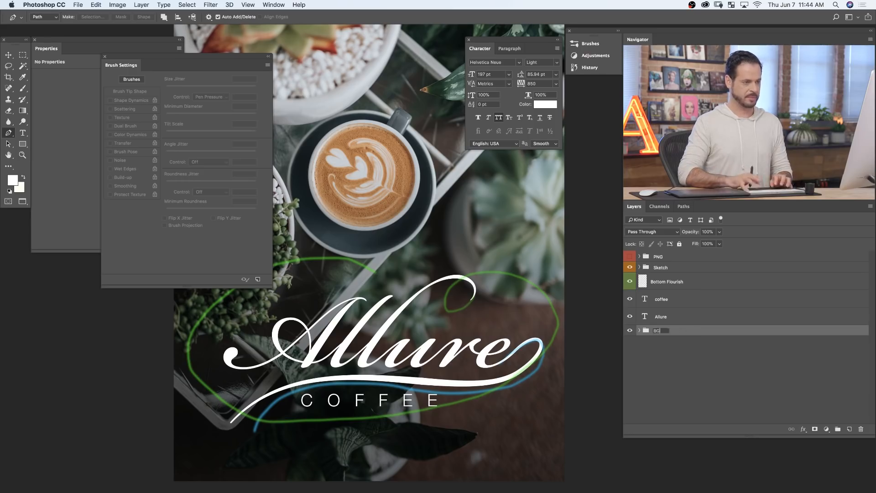
type("BG")
key("Return")
right_click(636, 333)
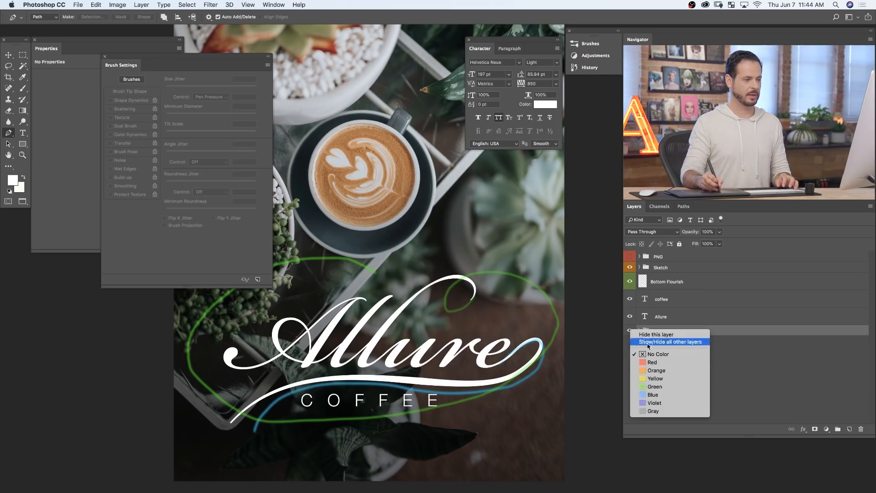
left_click(650, 396)
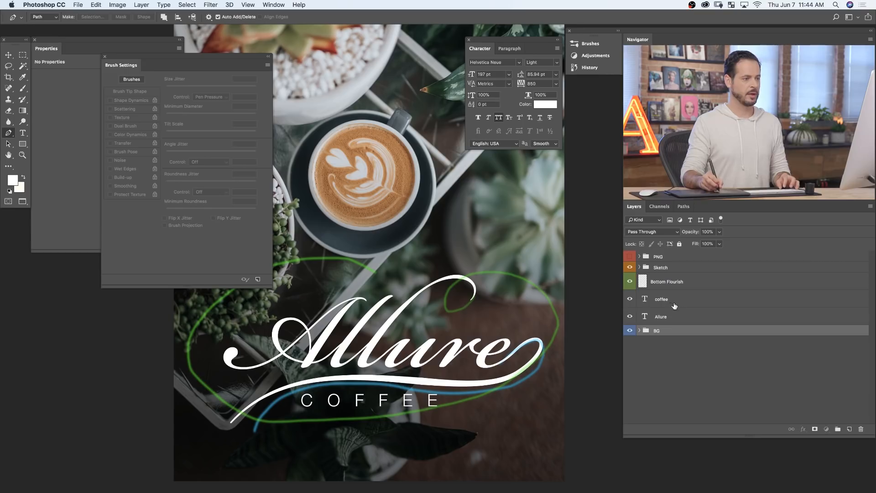
- Group the coffee and Allure type layers as "Text" and give the group the Yellow color label
left_click(673, 305)
left_click(683, 323, "shift")
key("super+g")
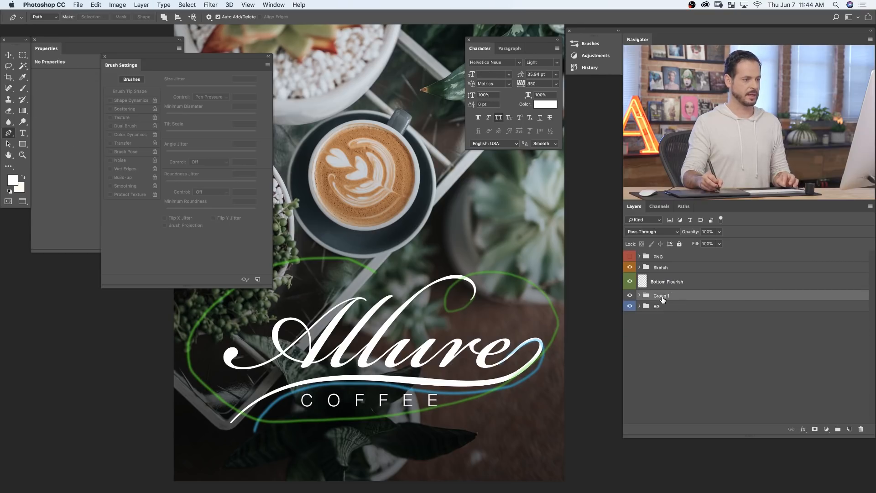
right_click(661, 298)
left_click(655, 298)
right_click(655, 298)
left_click(654, 298)
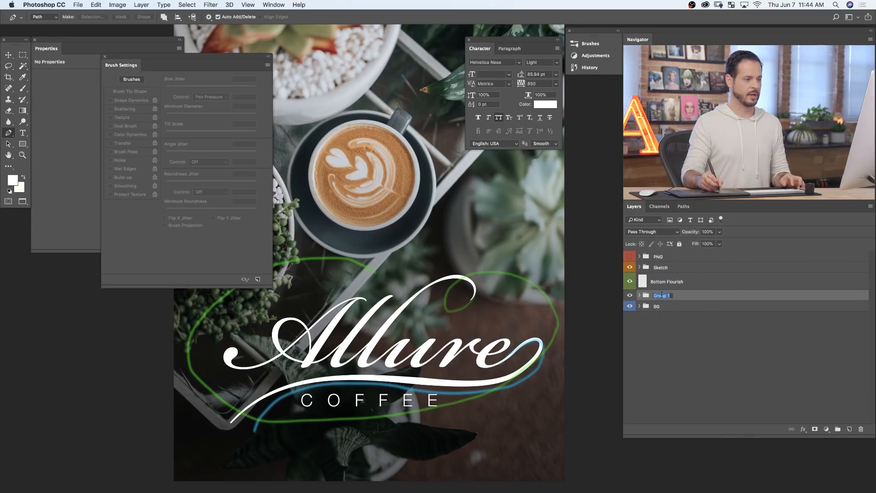
type("Text")
key("Return")
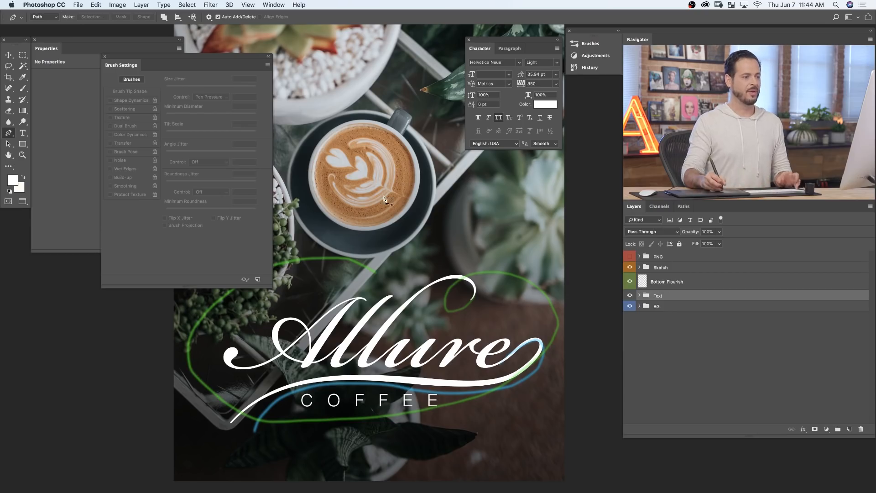
right_click(631, 298)
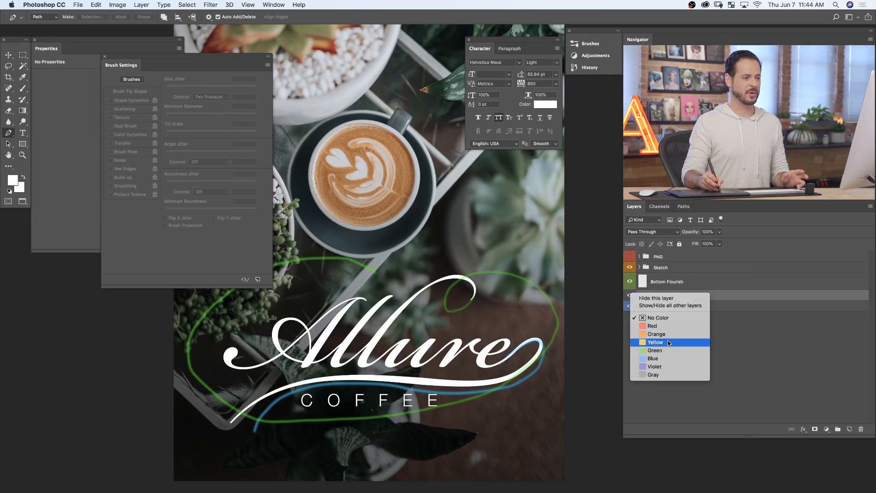
left_click(668, 341)
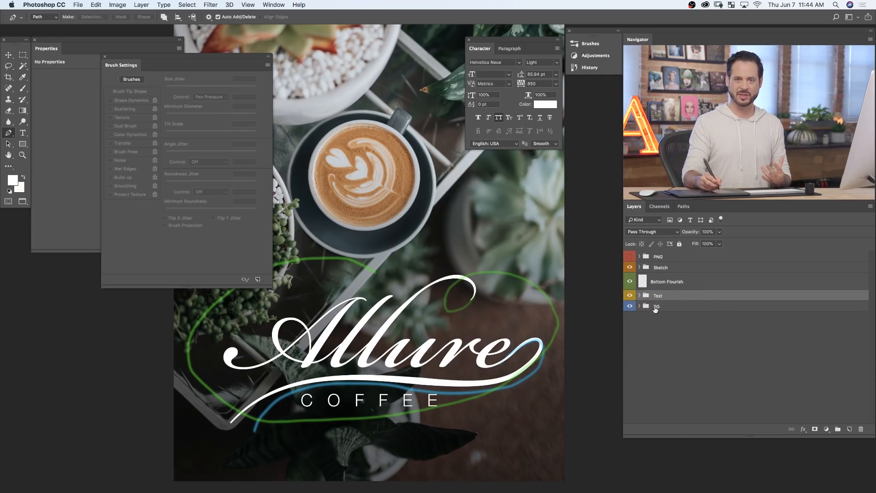
- Put the Bottom Flourish layer in a group named "Flourish", give it the Green color label and collapse it
left_click(696, 281)
key("super+g")
double_click(662, 279)
type("Flourish")
key("Return")
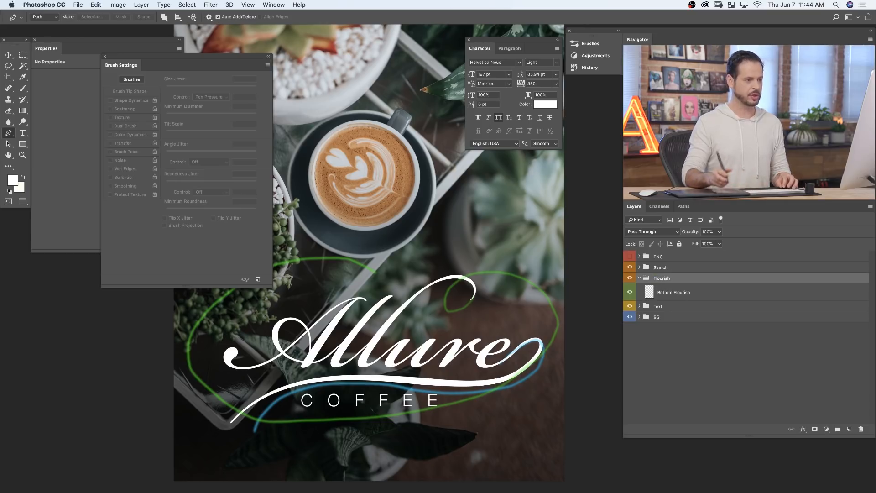
right_click(630, 279)
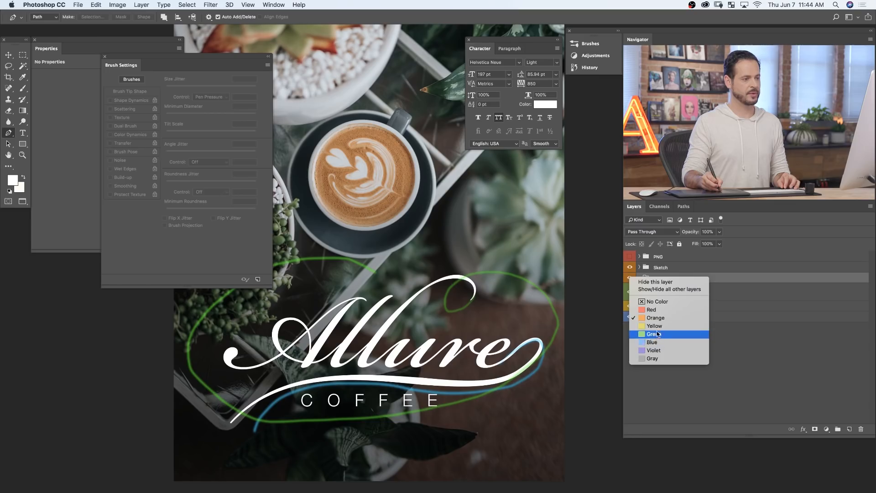
left_click(658, 336)
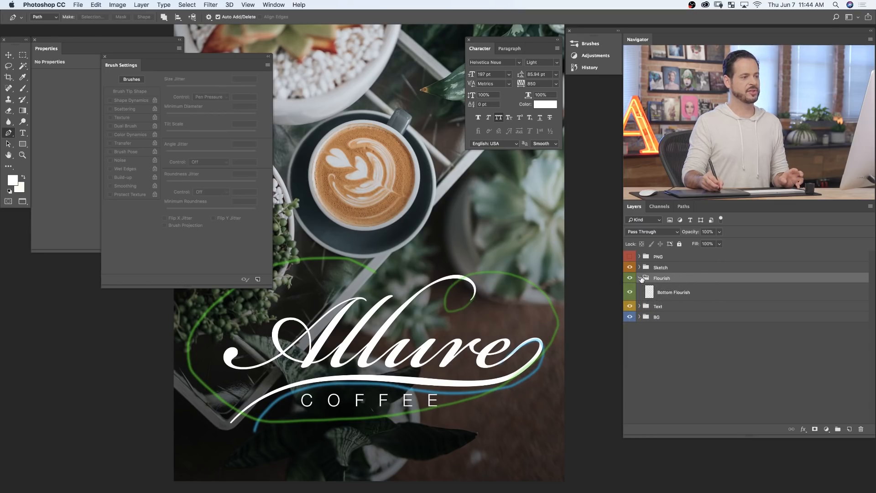
left_click(640, 278)
- Check the design with the PNG group shown, leave that group hidden, and hide Layer 3 in the Sketch group
left_click(631, 257)
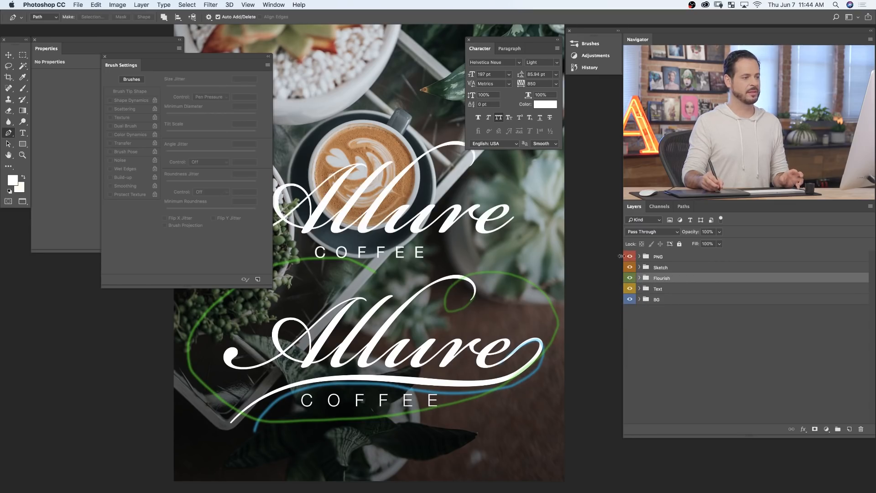
left_click(630, 257)
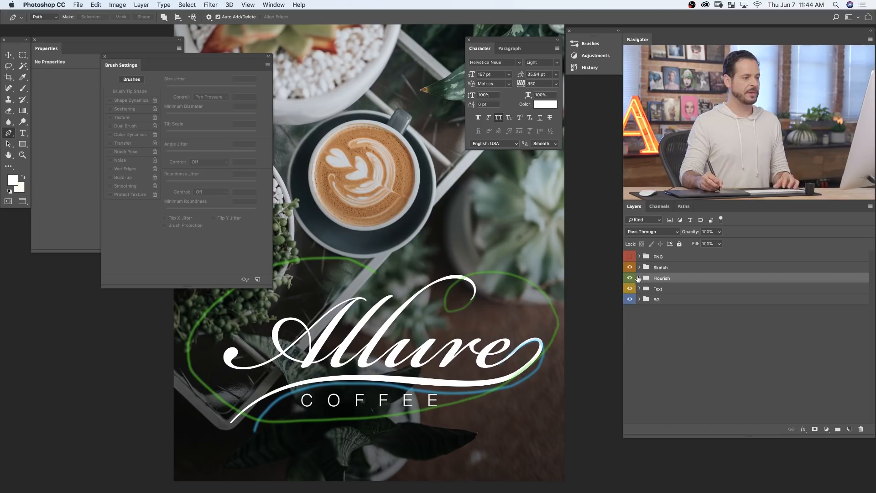
left_click(639, 268)
left_click(630, 301)
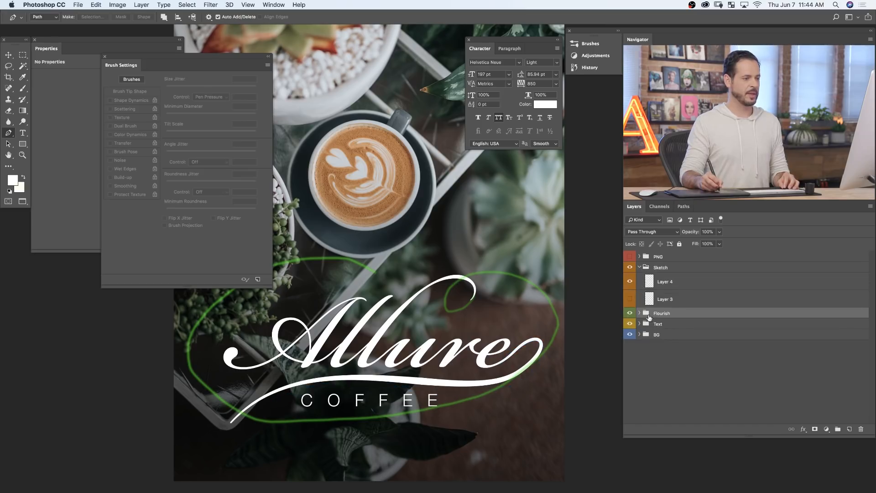
- Add a new layer above Bottom Flourish inside the Flourish group and create a new empty path
left_click(639, 313)
left_click(698, 328)
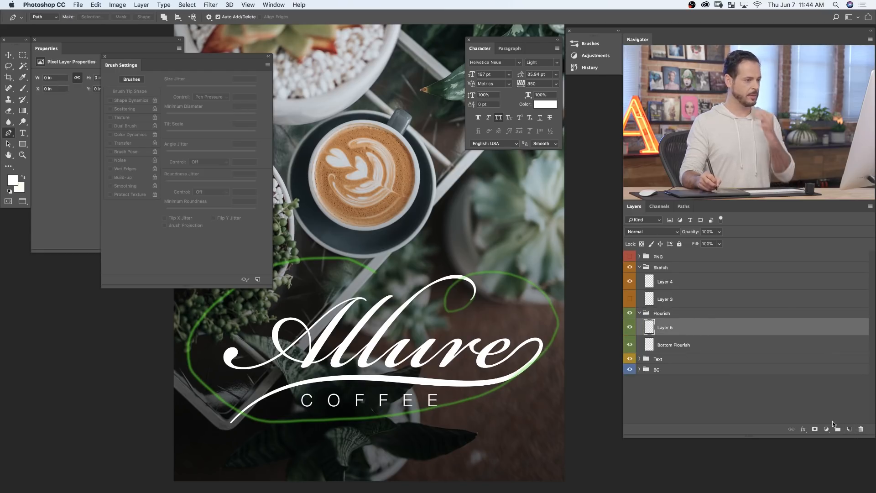
left_click(684, 207)
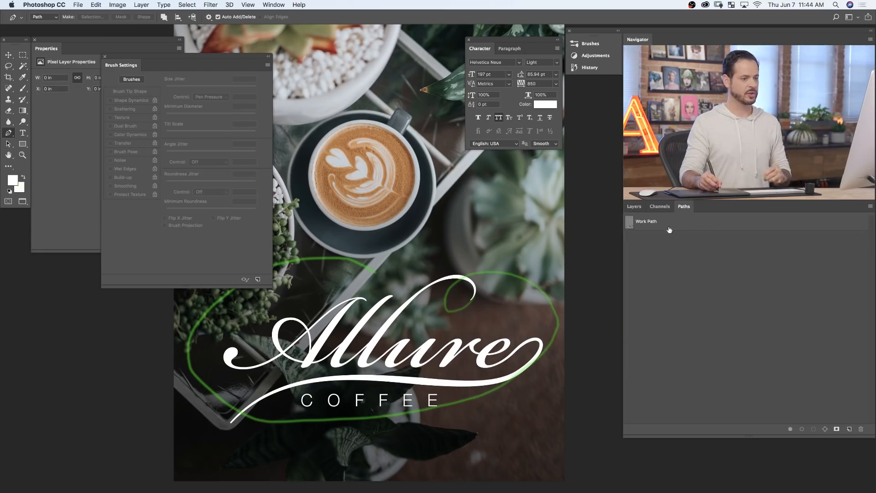
left_click(849, 429)
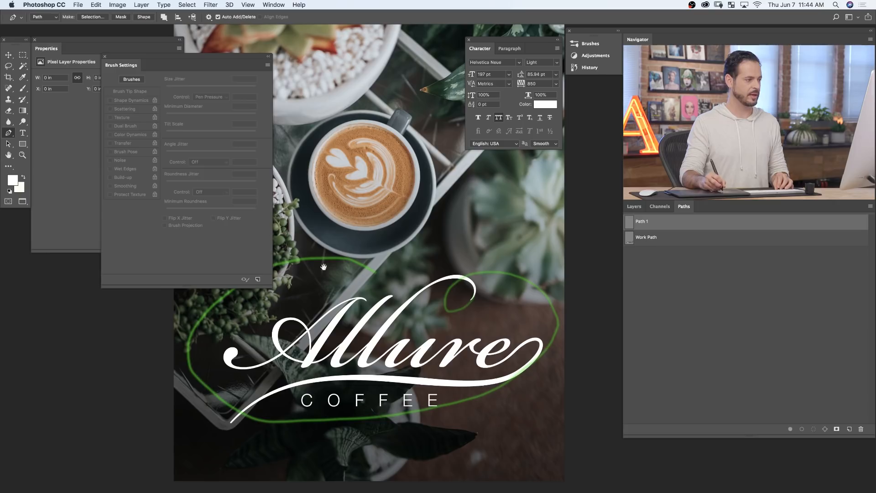
- Draw a curved pen path from the tall l's upper stroke over its top and around the green sketch's small loop
left_click(454, 293)
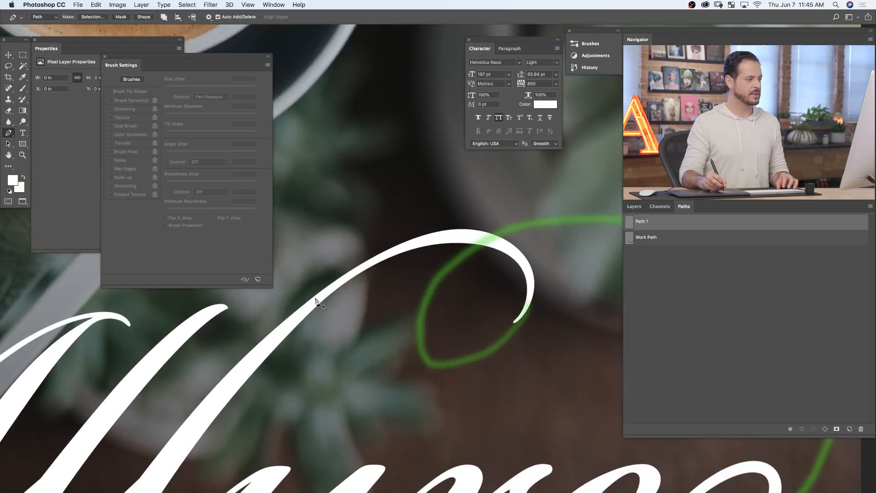
left_click_drag(325, 291, 349, 276)
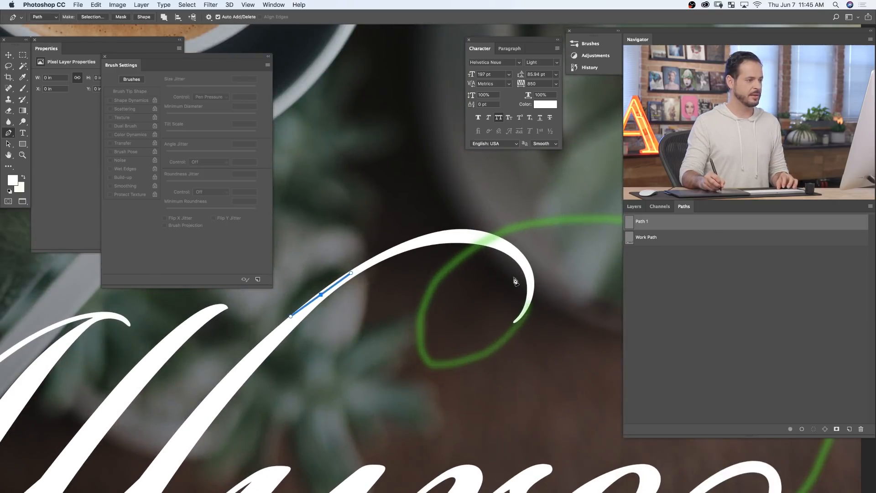
left_click_drag(485, 240, 535, 254)
left_click_drag(485, 354, 413, 389)
left_click_drag(511, 223, 668, 168)
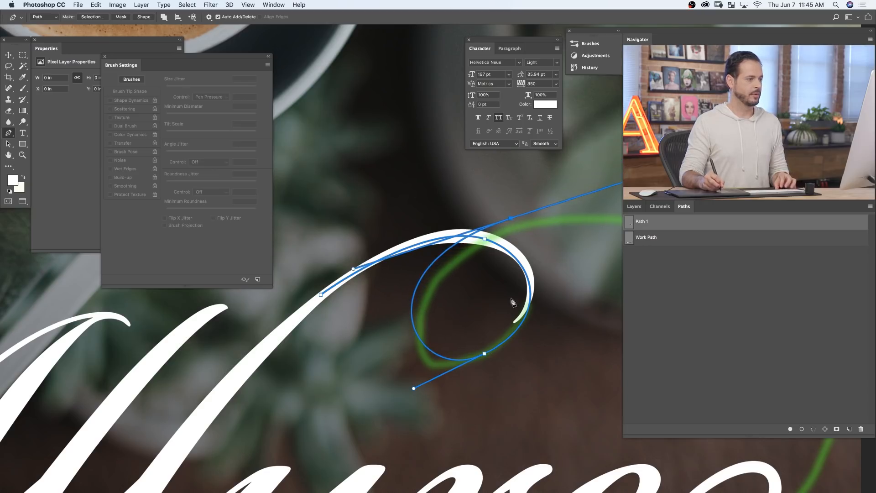
- Continue the pen path around the right side, beneath COFFEE and up the left side to the green sketch's end above Allure
key("super+0")
left_click_drag(530, 306, 530, 331)
left_click_drag(370, 345, 314, 335)
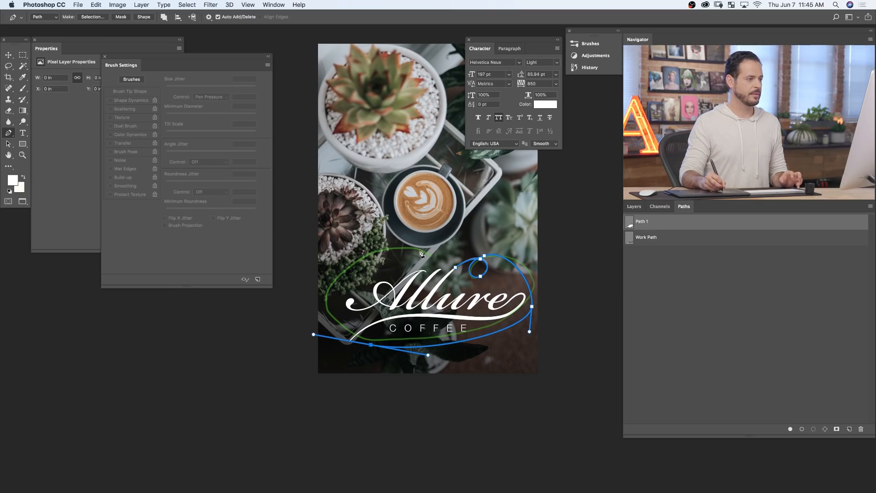
left_click_drag(429, 258, 538, 280)
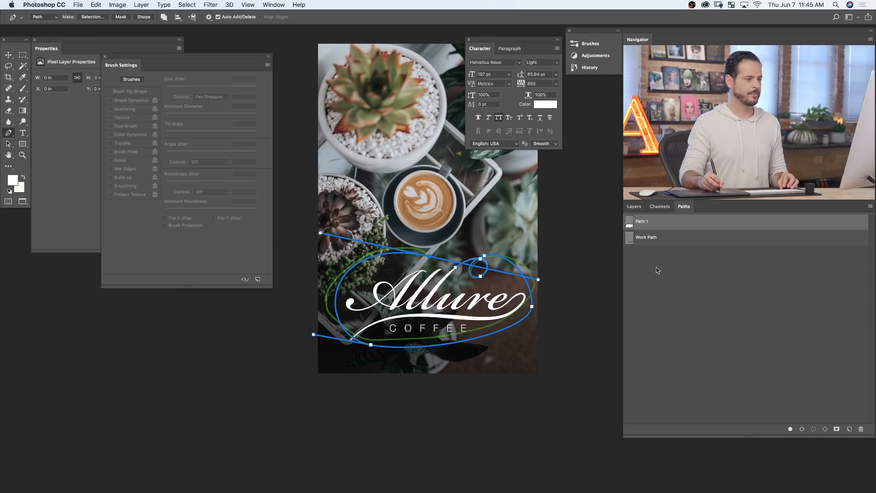
- Hide the Bottom Flourish layer and the green sketch on Layer 4, and display Path 1 again
left_click(659, 255)
left_click(632, 208)
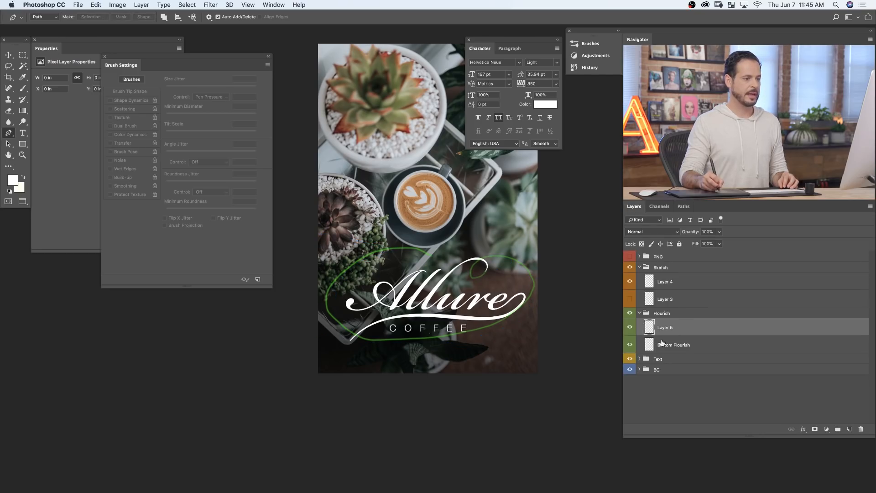
left_click(630, 346)
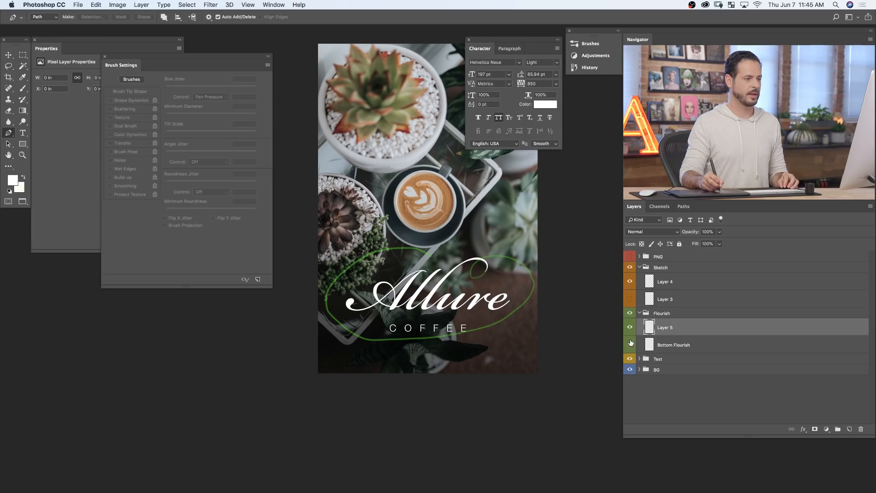
left_click(629, 282)
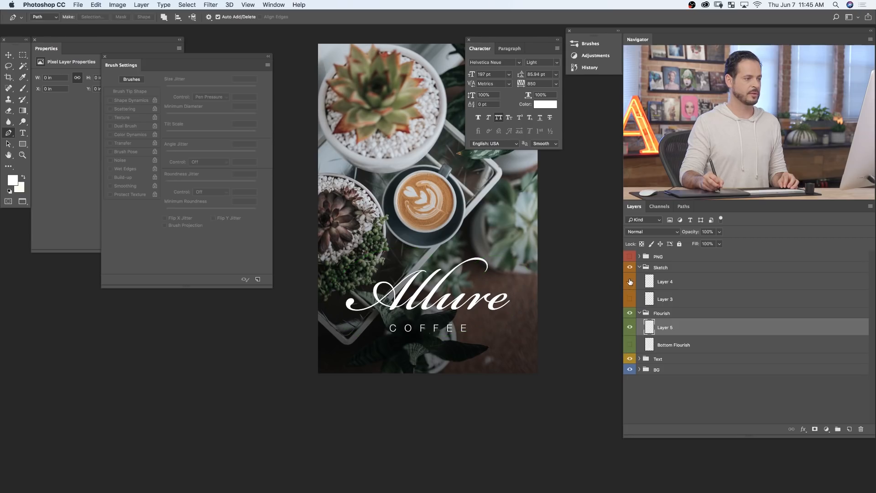
left_click(681, 207)
left_click(663, 229)
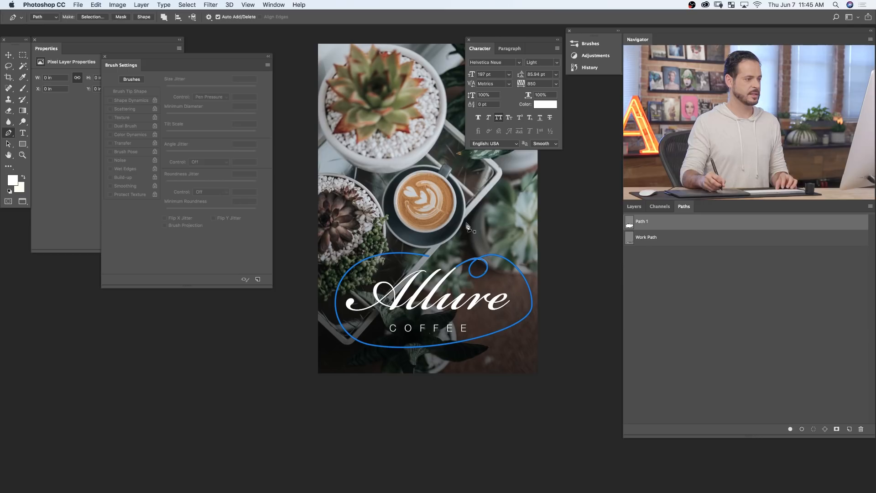
- Close the Brush Settings and adjust the anchor and direction handle on the path's right side beyond Allure's e
left_click_drag(493, 316, 507, 315)
left_click_drag(487, 323, 484, 354)
left_click(105, 57)
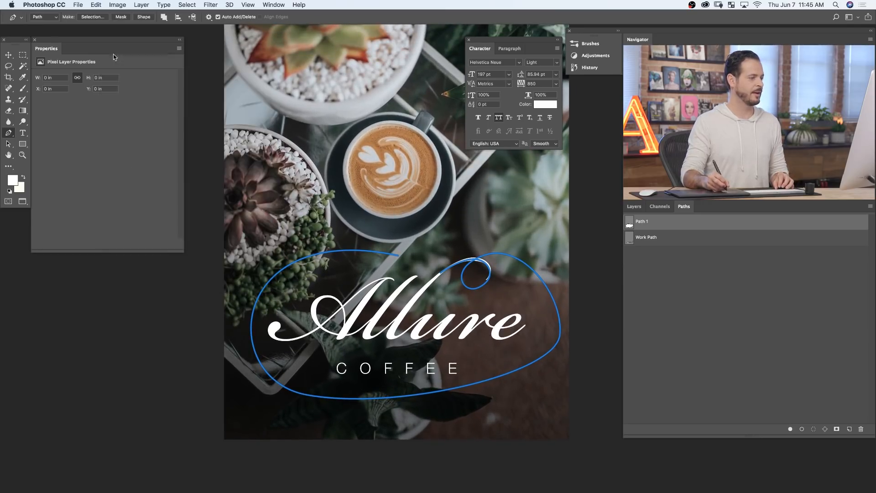
scroll(519, 349, "up", 2)
left_click(544, 338)
left_click_drag(544, 338, 539, 344)
left_click_drag(535, 383, 492, 419)
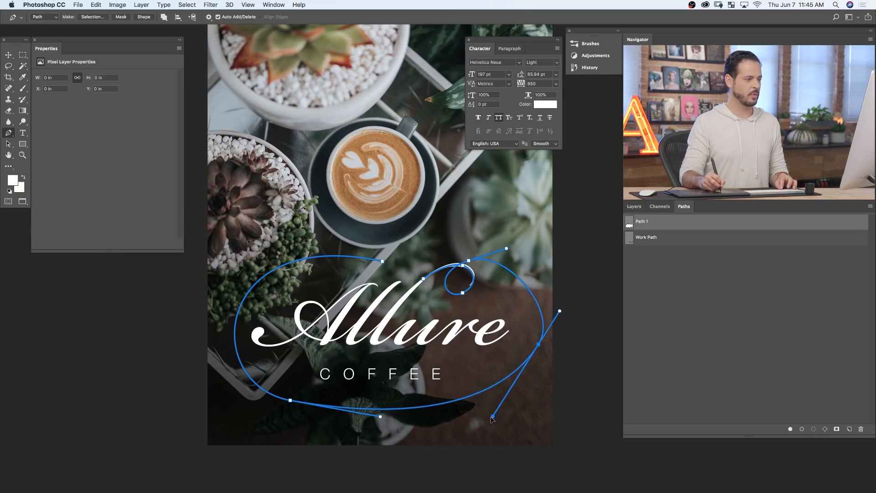
- Remove the path's right-side anchor and smooth the right curve by adjusting the lower anchor and both neighbouring direction handles
mouse_move(290, 400)
left_mouse_down()
mouse_move(281, 392)
mouse_move(297, 390)
left_mouse_up()
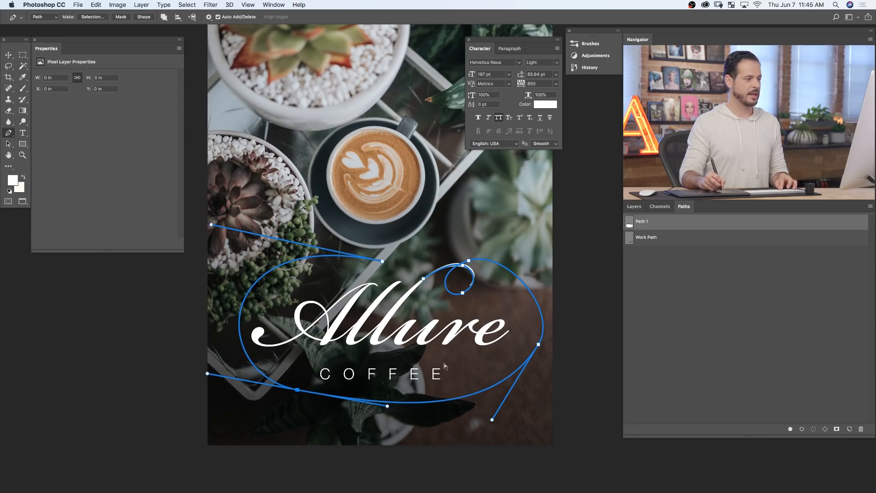
left_click(539, 345)
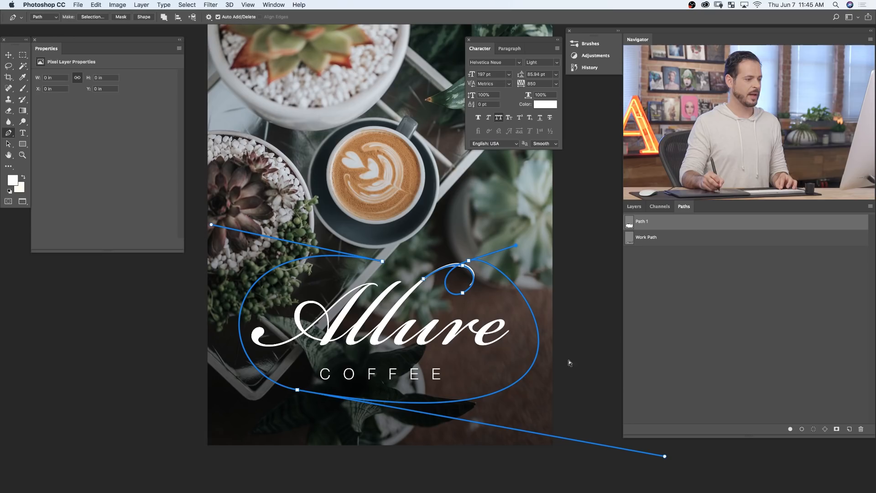
left_click_drag(665, 458, 570, 422)
left_click_drag(514, 246, 590, 265)
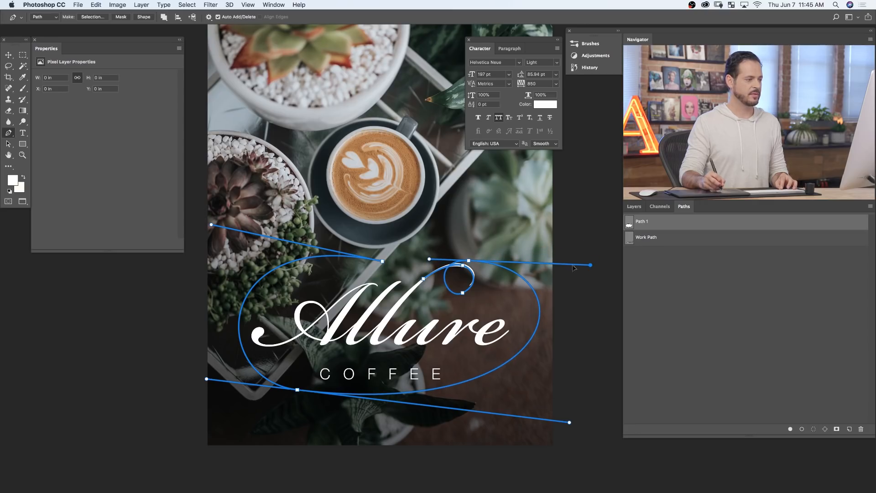
- Convert the path's lower anchor to a smooth point with long horizontal handles and centre it beneath COFFEE
left_click_drag(297, 390, 596, 393)
mouse_move(131, 396)
left_mouse_down()
mouse_move(142, 392)
mouse_move(137, 388)
left_mouse_up()
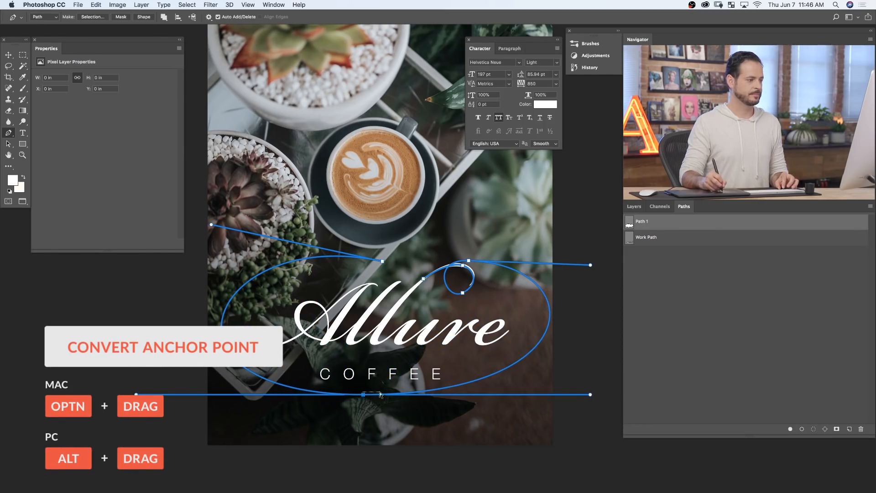
left_click_drag(365, 395, 376, 401)
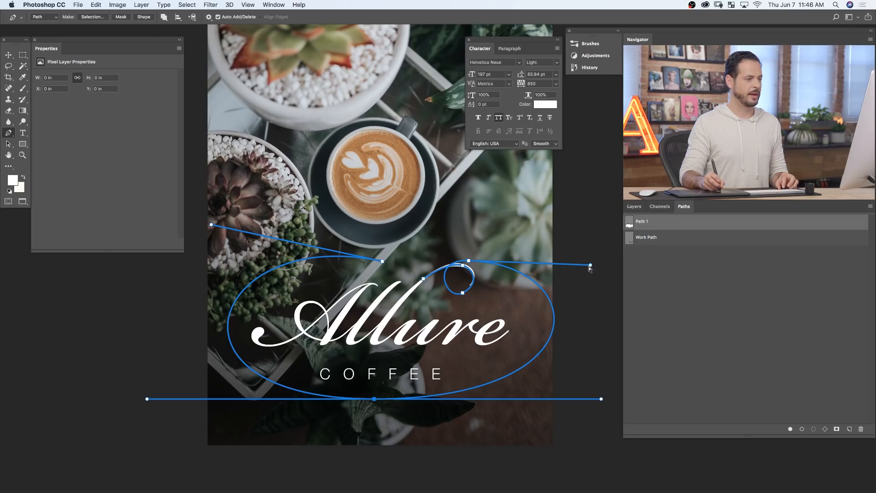
- Level and shorten the upper-right anchor's handle and reshape the path end's handle above Allure to even out the oval
left_click(575, 268, "super")
left_click(498, 265, "super")
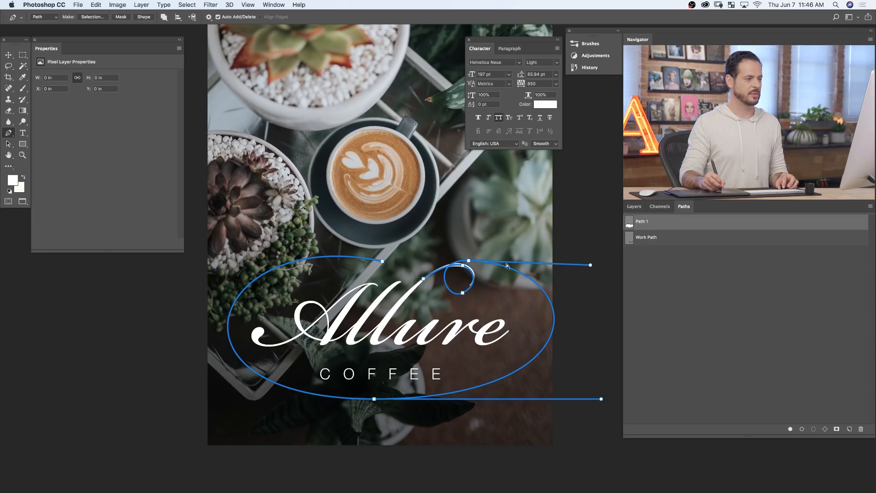
left_click_drag(592, 266, 483, 261)
left_click_drag(483, 228, 553, 259)
left_click(375, 400)
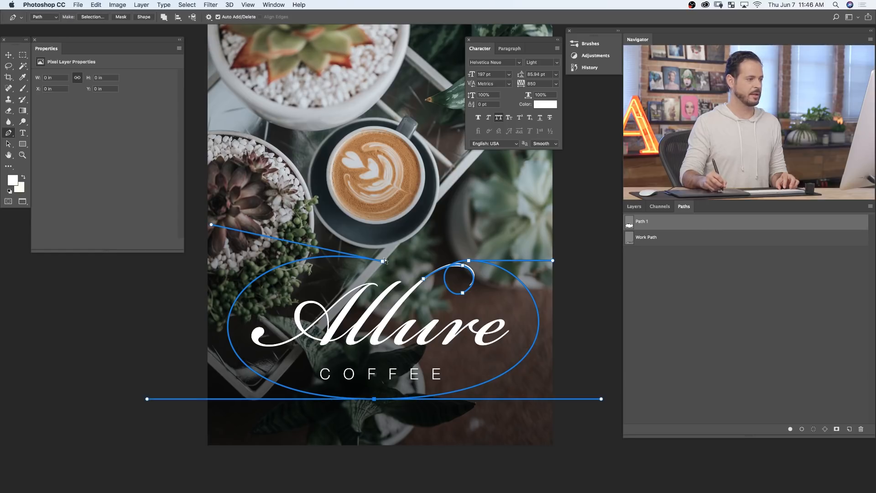
left_click_drag(234, 249, 194, 252)
left_click(297, 265, "ctrl")
left_click(440, 411, "super")
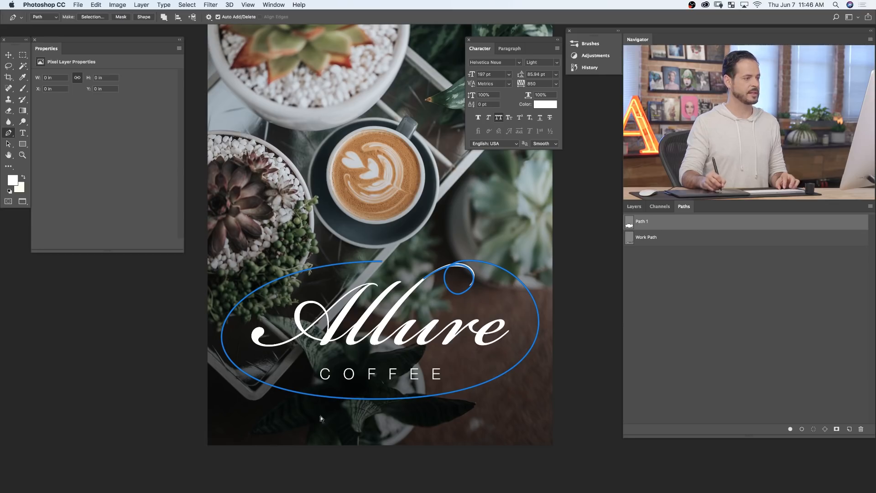
- Level the direction handle at the bottom of the small loop and shift that anchor slightly inward
left_click_drag(454, 278, 425, 339)
left_click(360, 328, "super")
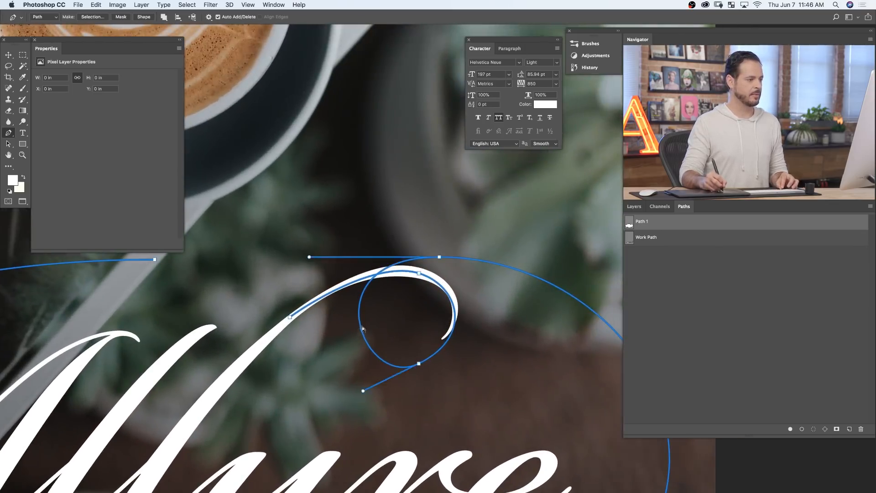
left_click_drag(365, 394, 332, 383)
left_click_drag(418, 364, 409, 357)
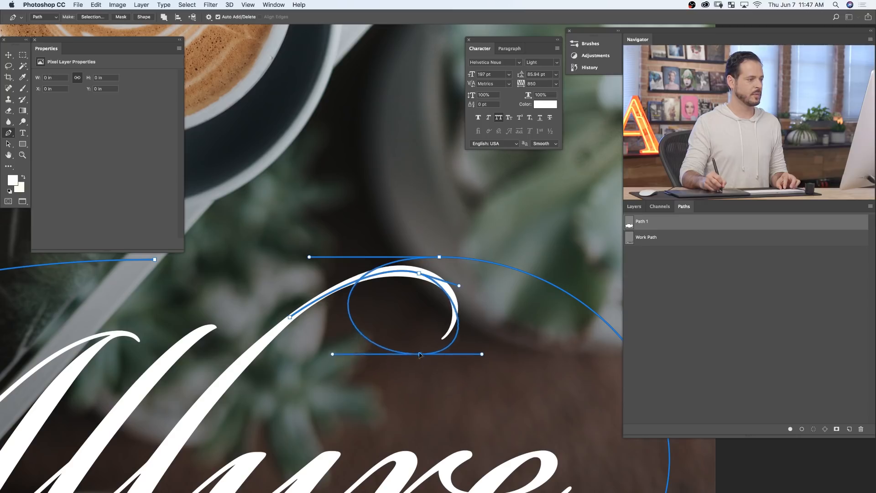
- Level the handles of the loop's top anchor and extend the starting anchor's handle along the l's upper stroke
left_click(419, 273)
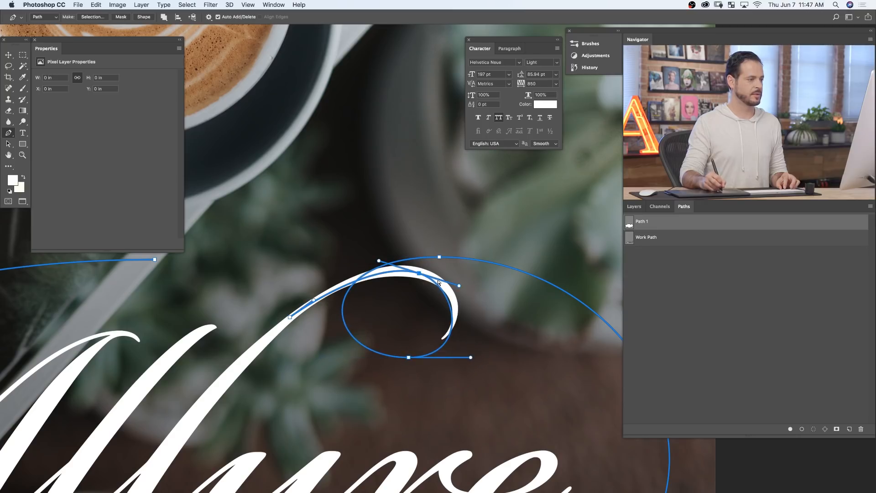
left_click(463, 286, "super")
left_click(426, 279, "super")
left_click_drag(460, 286, 419, 273)
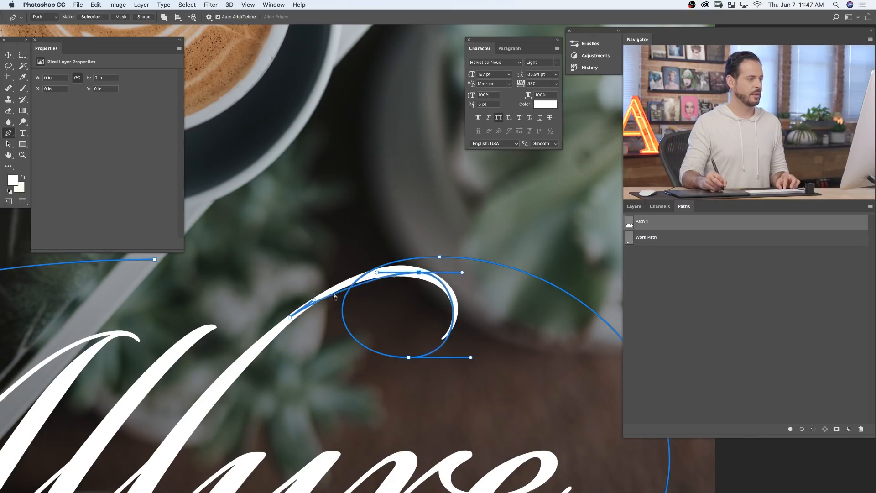
left_click_drag(315, 301, 363, 270)
left_click_drag(357, 270, 348, 274)
left_click_drag(418, 273, 419, 272)
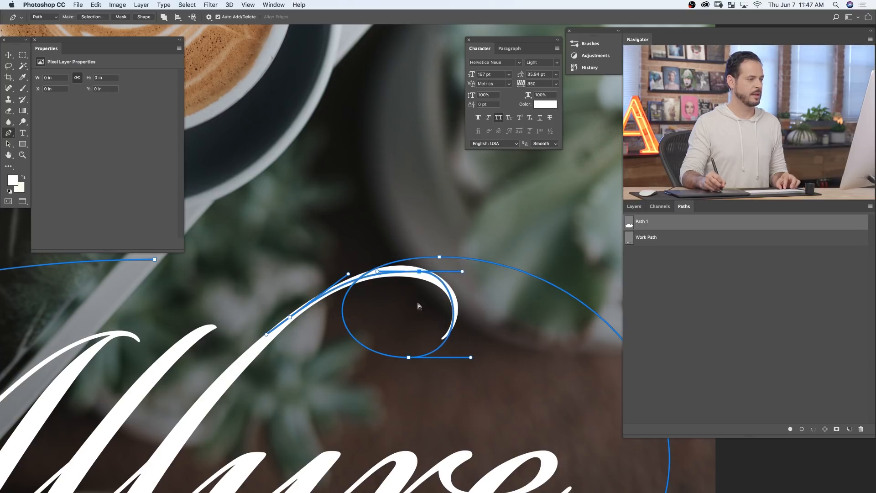
- Raise the loop's bottom anchor and tilt the top anchor's handle to follow the l's curved tip
left_click(411, 357, "super")
mouse_move(409, 358)
left_mouse_down()
mouse_move(401, 358)
mouse_move(413, 350)
left_mouse_up()
left_click(419, 272, "super")
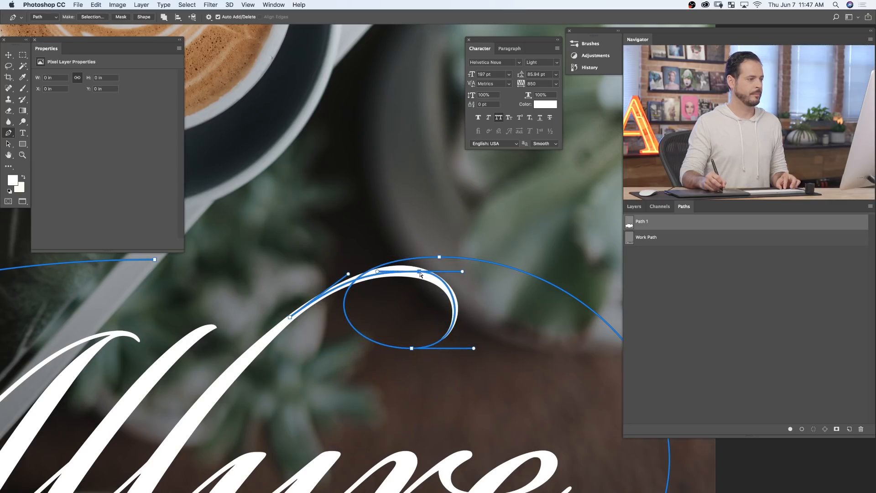
left_click_drag(463, 272, 465, 279)
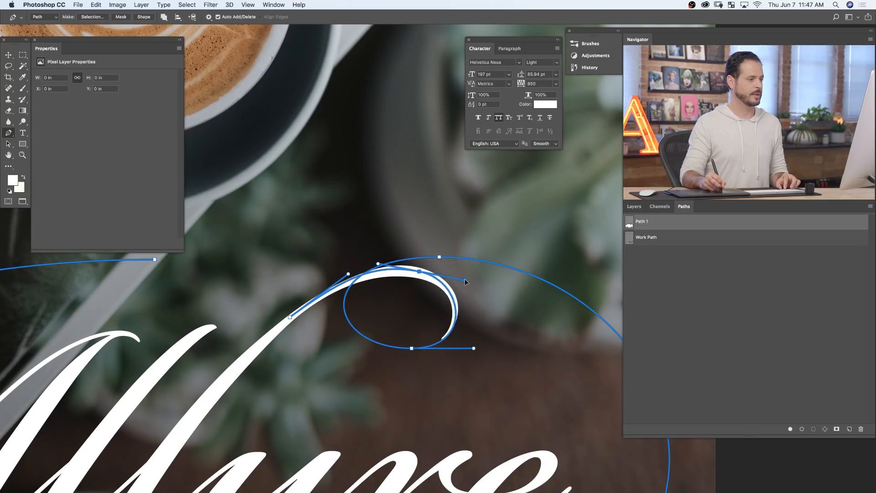
left_click_drag(421, 271, 419, 273)
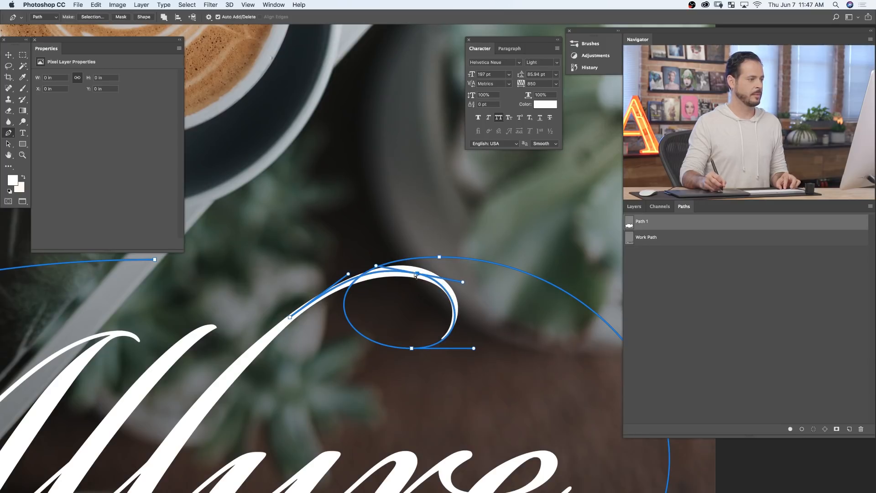
left_click(361, 394, "super")
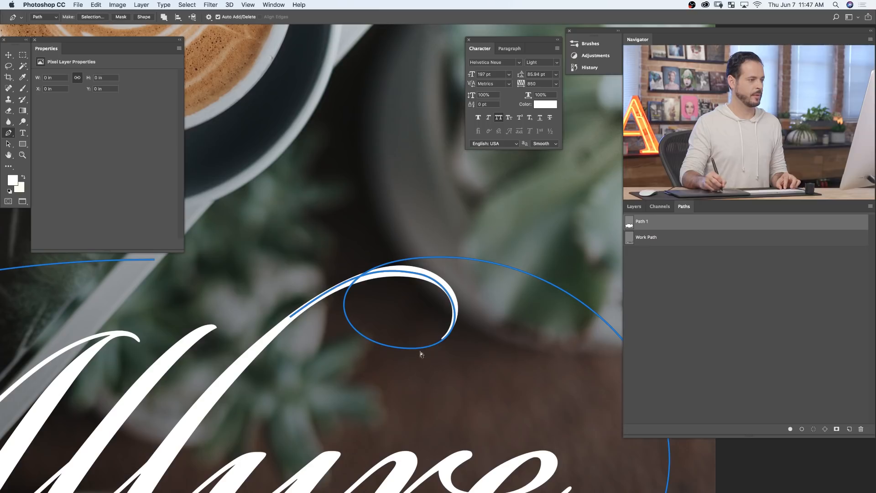
- Shorten and tilt the loop's lower-left handle and fine-tune the top anchor and its handles inside the l's stroke
left_click(364, 331, "super")
left_click_drag(325, 348, 345, 351)
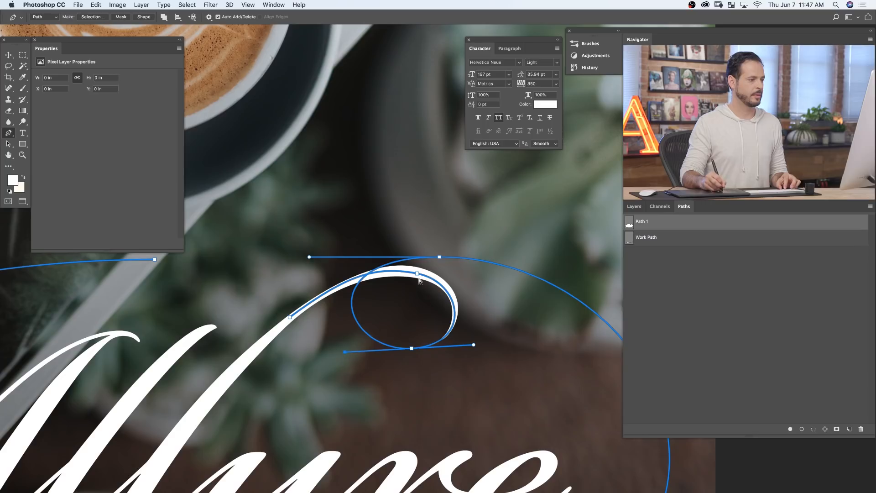
left_click_drag(418, 273, 461, 286)
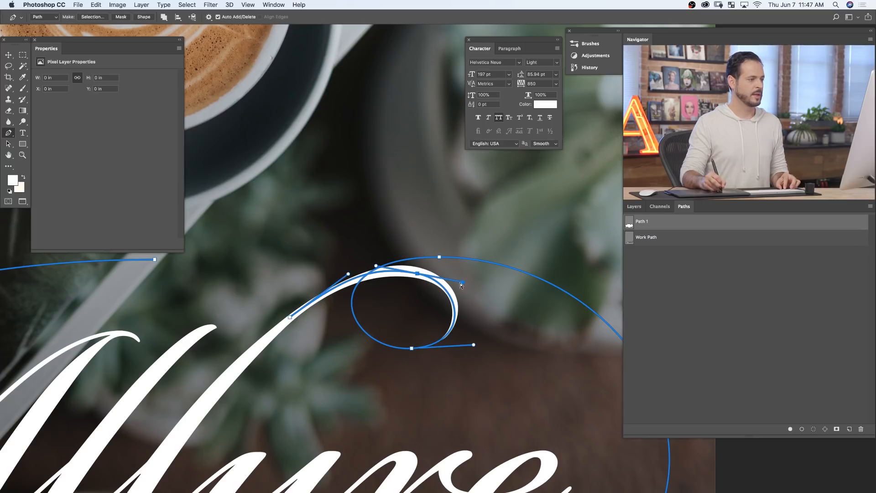
left_click(465, 280, "super")
left_click(441, 286, "super")
mouse_move(462, 284)
left_mouse_down()
mouse_move(455, 292)
mouse_move(464, 280)
left_mouse_up()
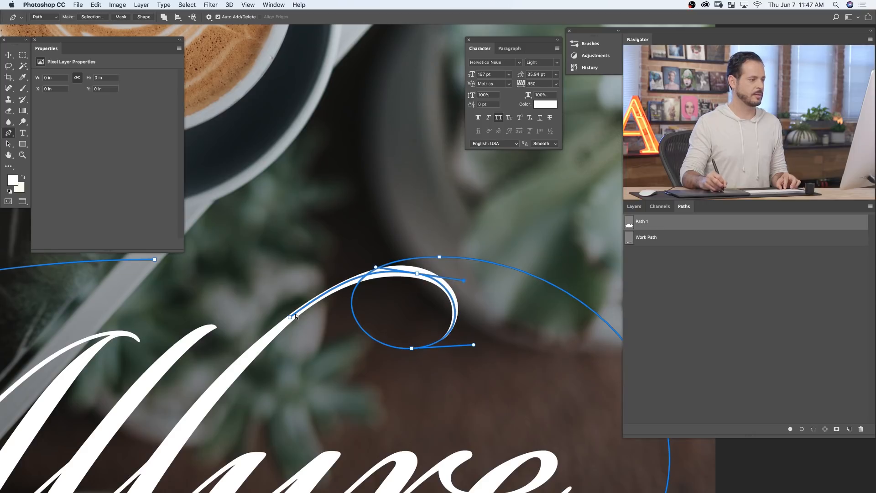
left_click_drag(374, 272, 419, 272)
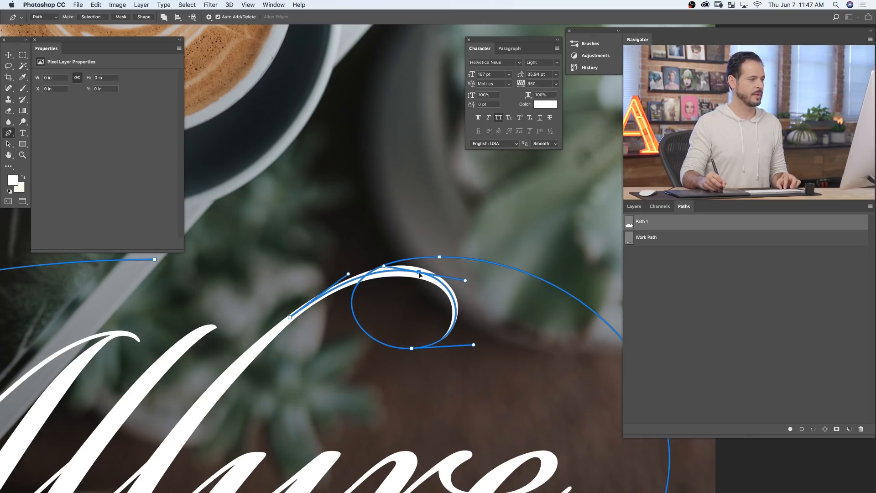
left_click(320, 329, "super")
left_click_drag(481, 353, 446, 330)
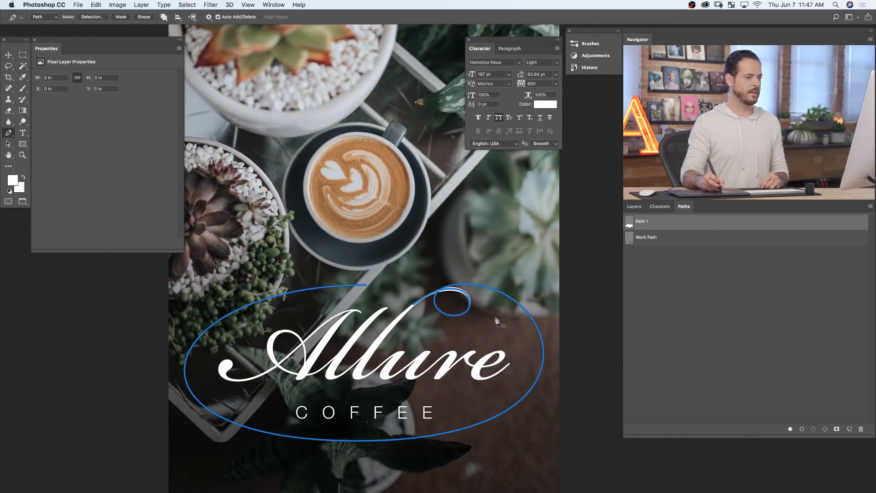
- Check Layer 5 in the Flourish group by hiding it and showing it again
left_click(634, 206)
left_click(632, 331)
left_click(630, 328)
left_click(630, 328)
left_click(630, 327)
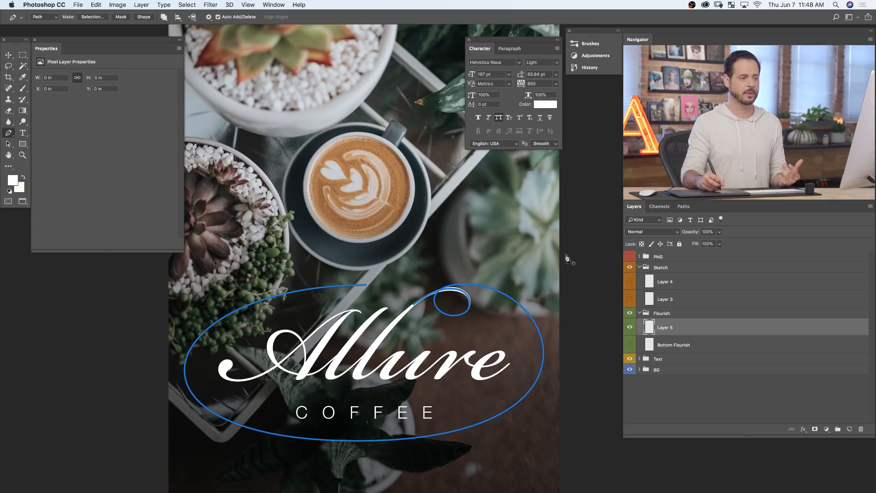
- Stroke Path 1 with the Brush tool and Simulate Pressure on, and leave the path deselected
left_click(684, 207)
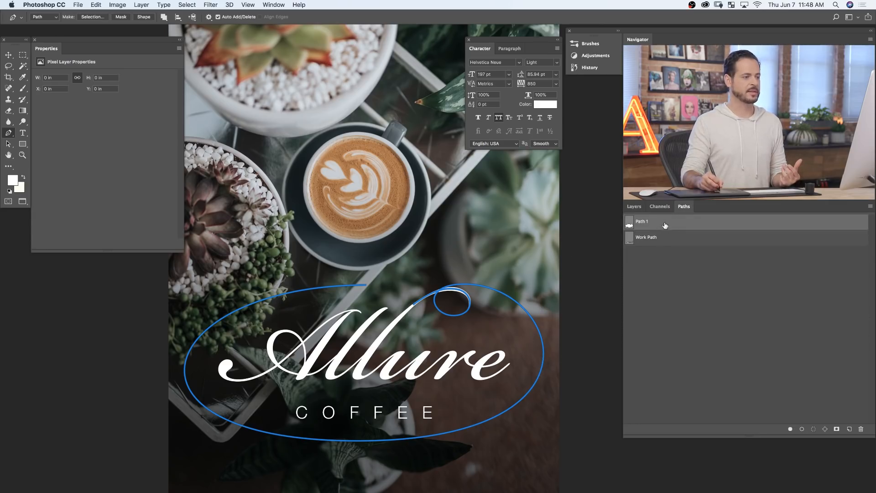
right_click(667, 225)
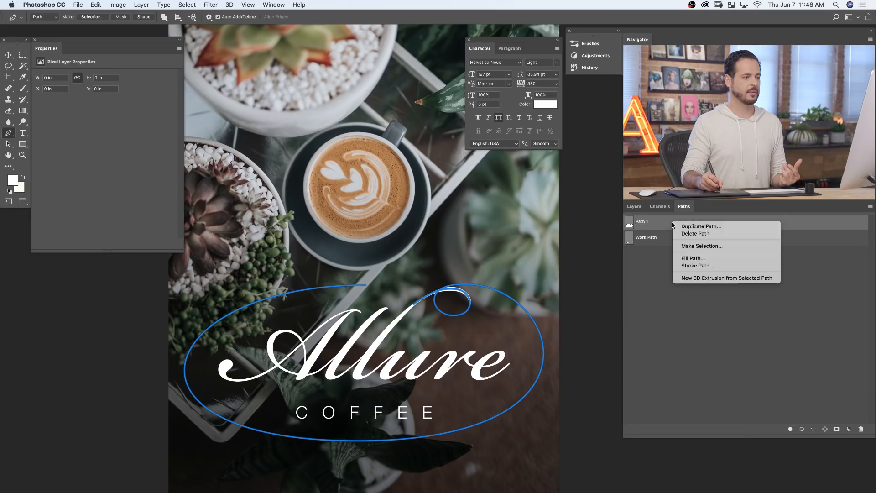
left_click(698, 266)
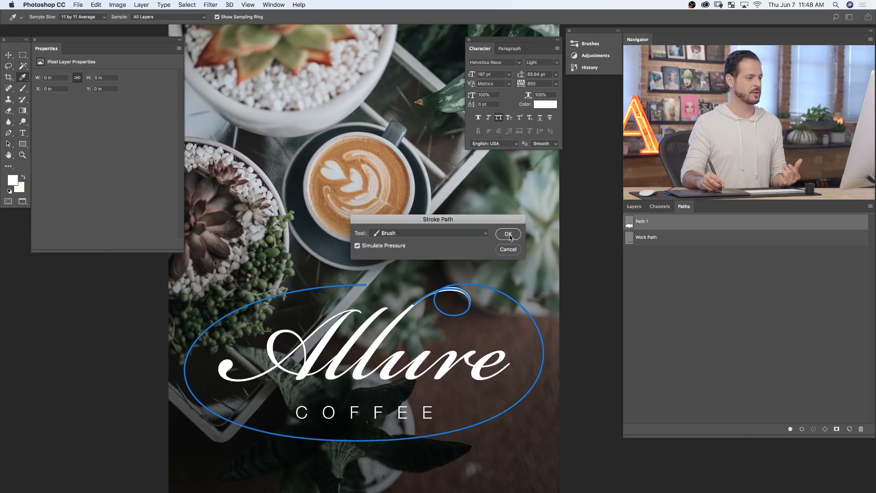
left_click(508, 235)
left_click(671, 271)
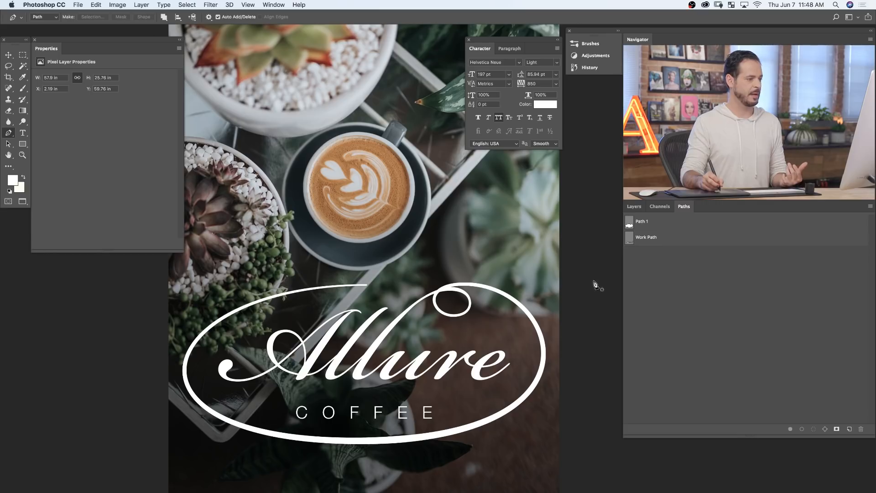
left_click(657, 227)
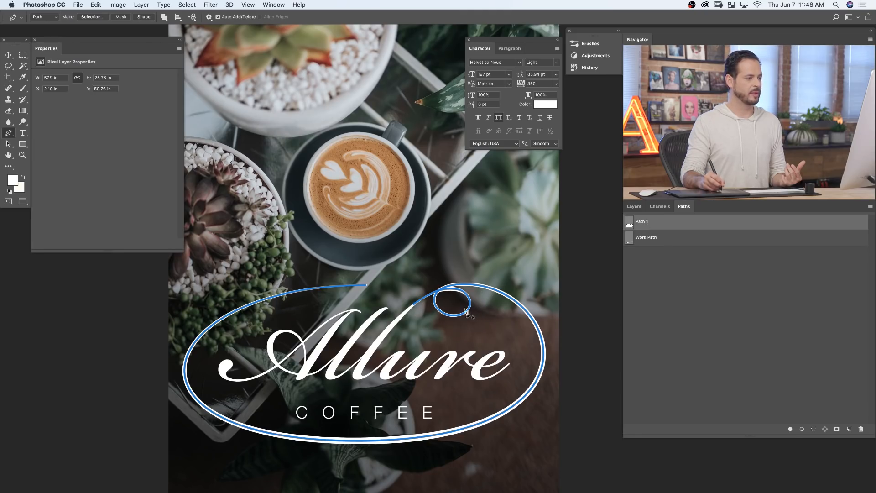
left_click(668, 246)
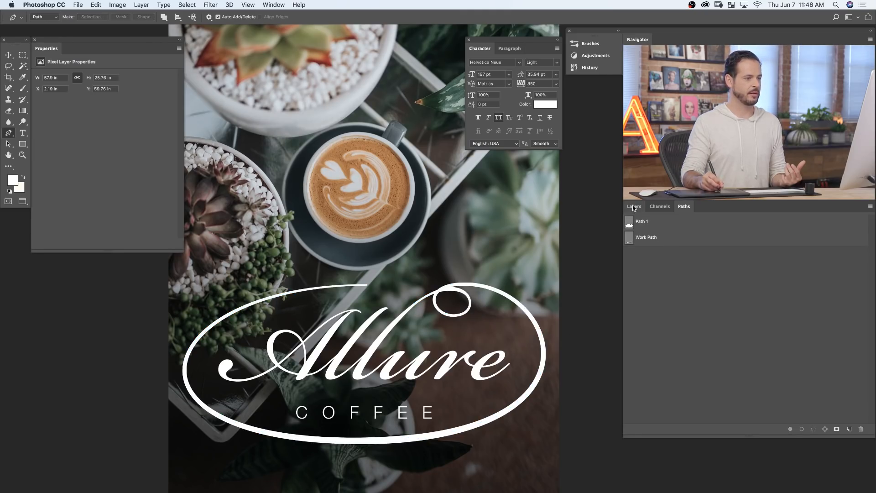
- Duplicate Path 1 and rename the copy "L No loop"
left_click(634, 207)
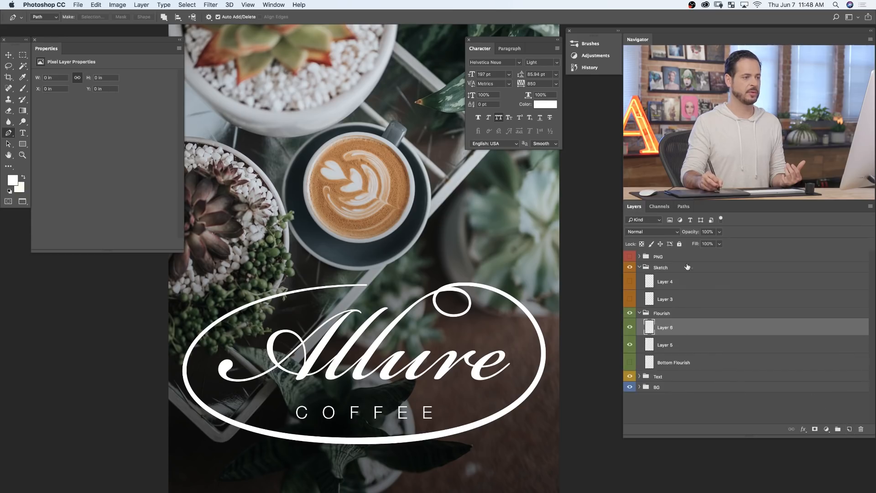
left_click(683, 207)
left_click(669, 223)
left_click_drag(661, 229, 849, 428)
double_click(649, 238)
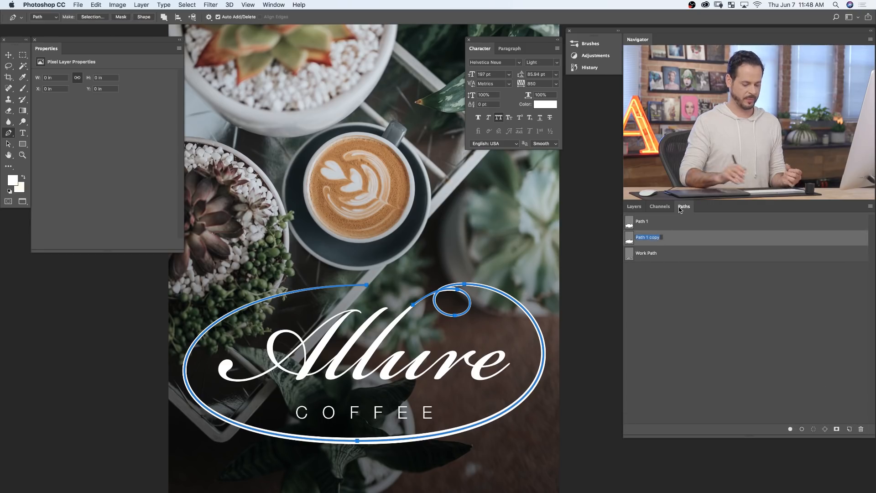
type("L No loop")
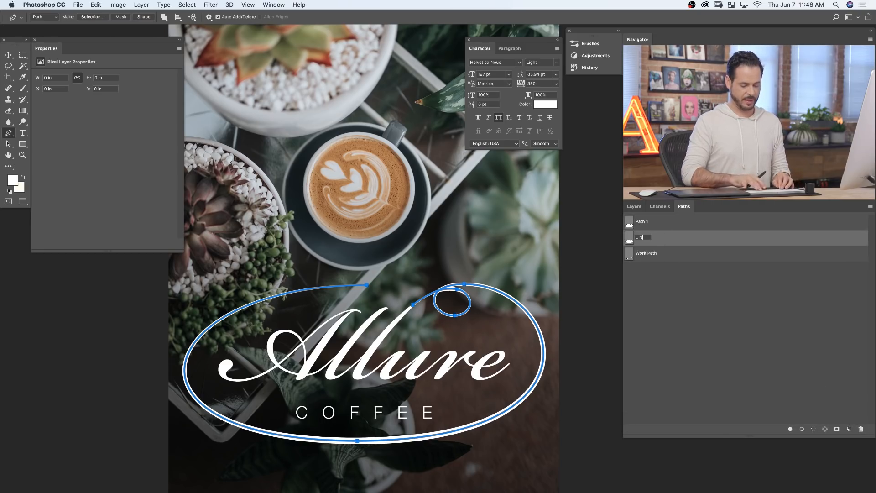
key("Return")
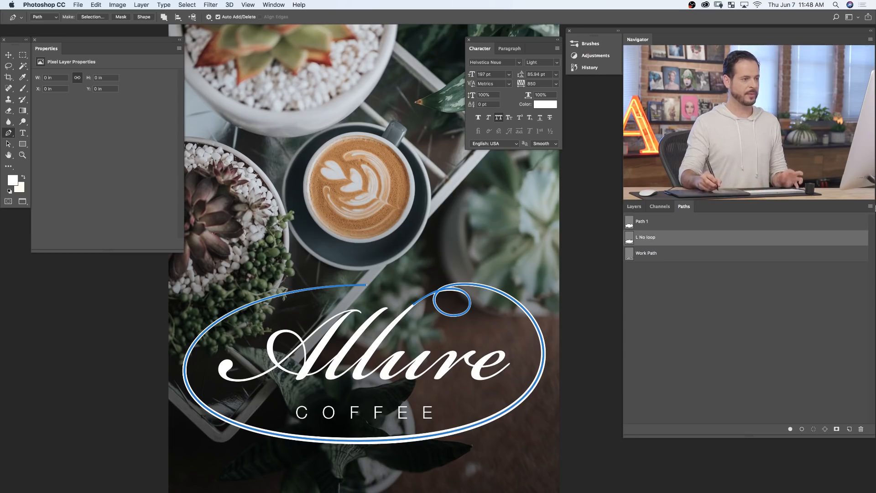
- Rename Path 1 as "L loop" and save the Work Path as "Bottom"
double_click(642, 221)
type("L loop")
key("Return")
double_click(641, 254)
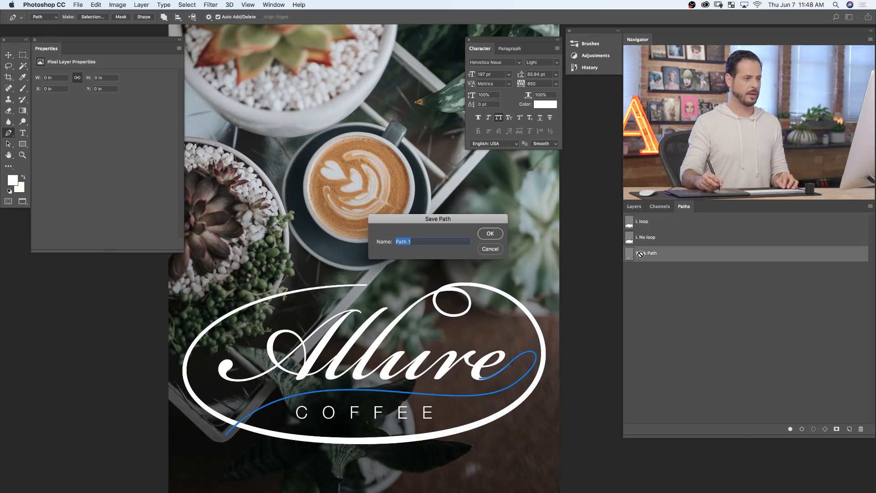
type("Bottom")
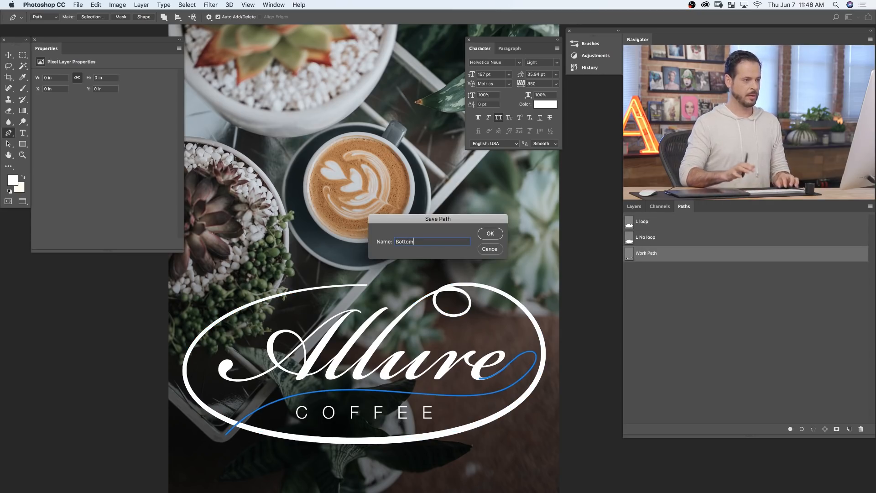
key("Return")
- Select the L No loop path and hide Layer 5 in the Flourish group
left_click(664, 227)
left_click(665, 238)
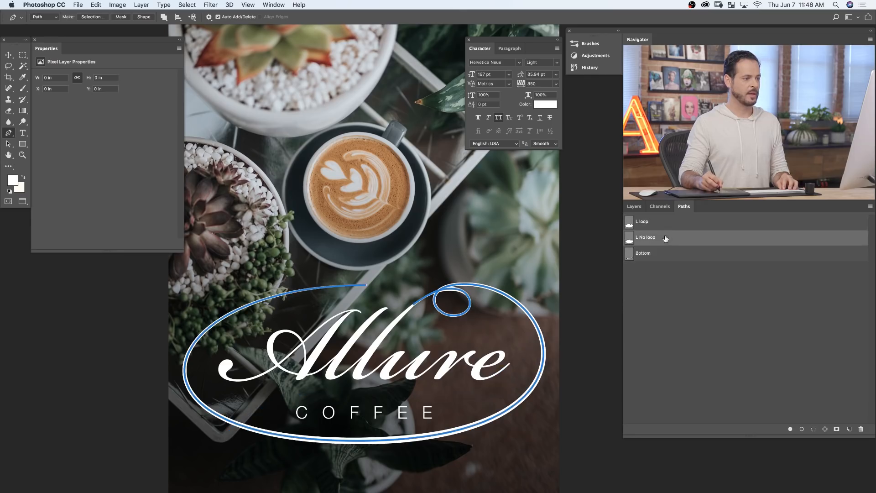
left_click(634, 206)
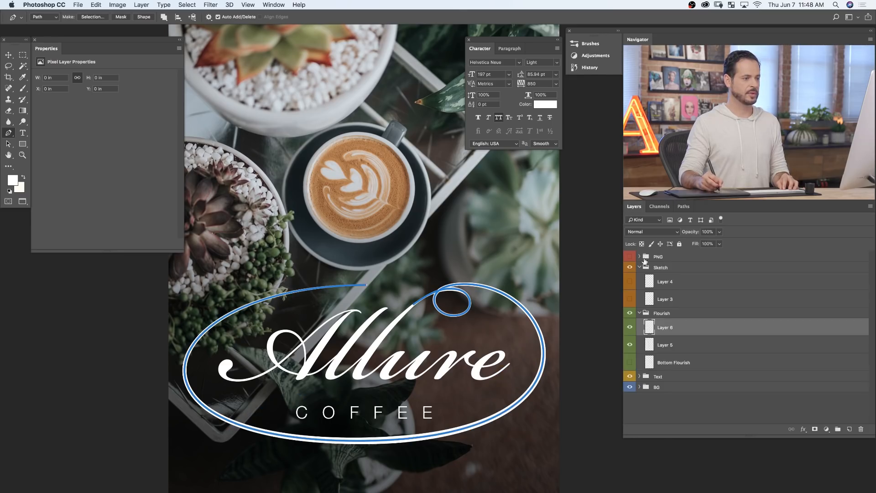
left_click(630, 344)
left_click(684, 207)
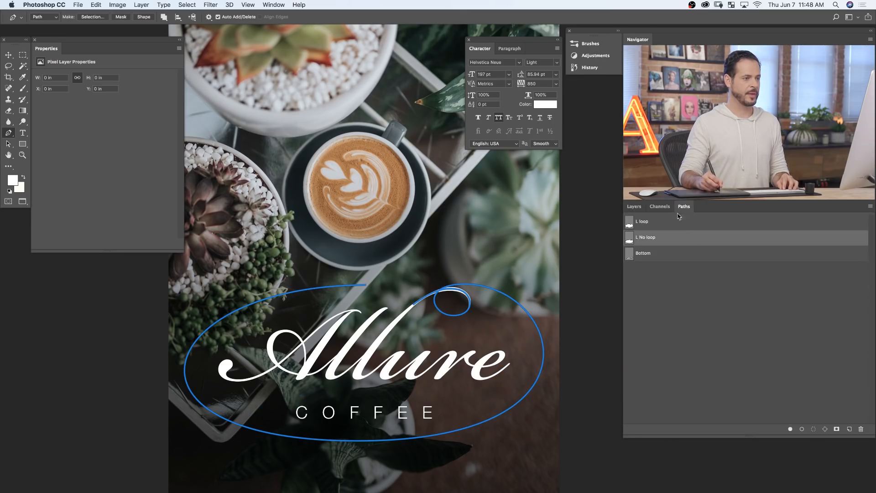
- Delete the small loop's anchors from the L No loop path and pull level handles out of the oval's top anchor
left_click(471, 285, "ctrl")
left_click(475, 297)
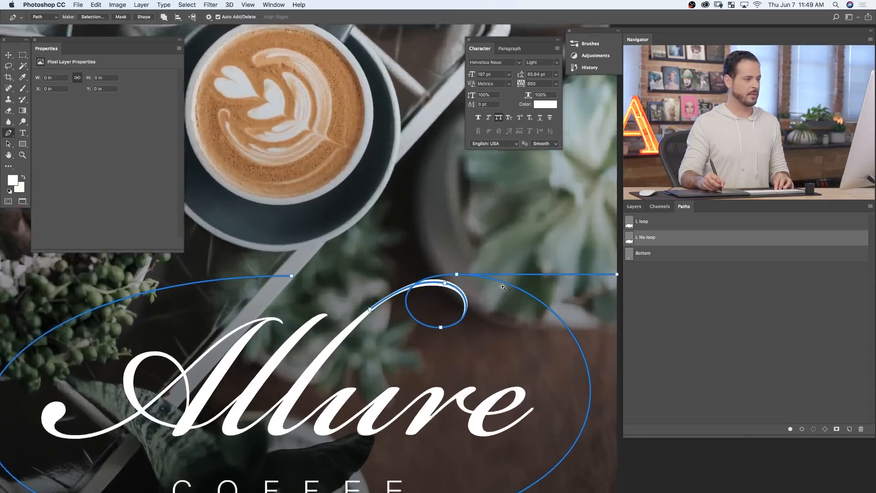
left_click(474, 297)
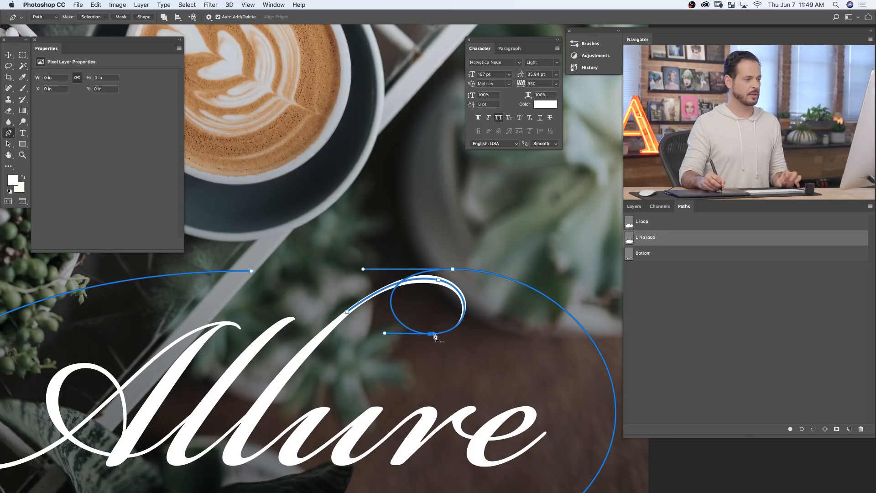
left_click(434, 335)
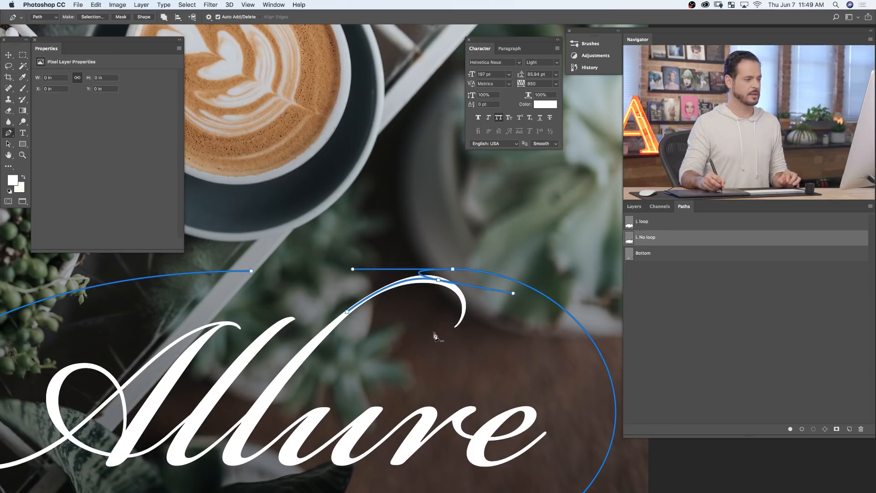
left_click(438, 280)
left_click_drag(452, 269, 581, 272)
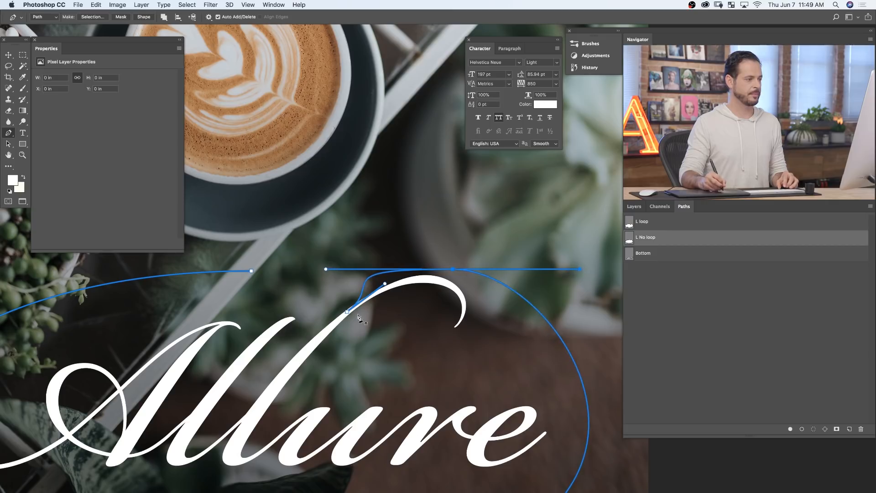
- Shift the oval's top anchor to the right and shorten the start anchor's handle along the l's stroke
left_click_drag(485, 325, 454, 315)
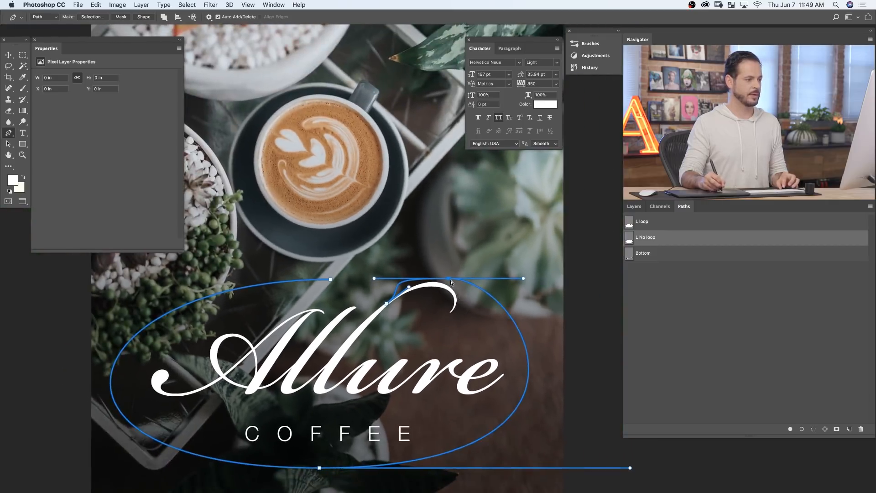
left_click_drag(450, 280, 475, 283)
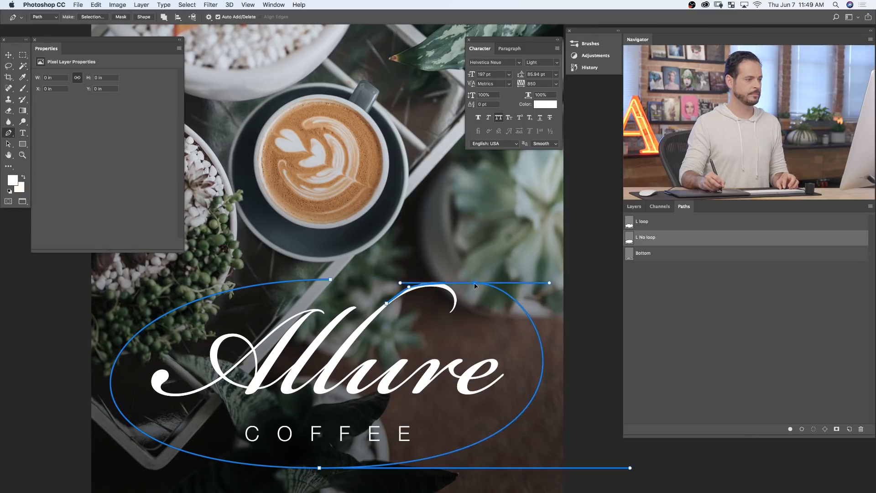
left_click(387, 304)
left_click(387, 304)
left_click_drag(403, 292, 404, 294)
- Move the oval's top anchor slightly up and right and tilt its left handle upward
left_click(475, 283)
left_click(475, 283, "alt")
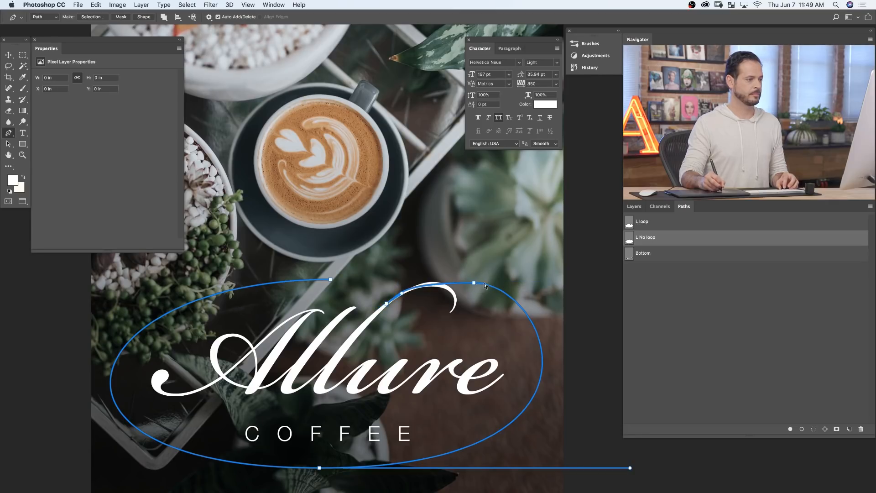
left_click_drag(473, 283, 482, 280)
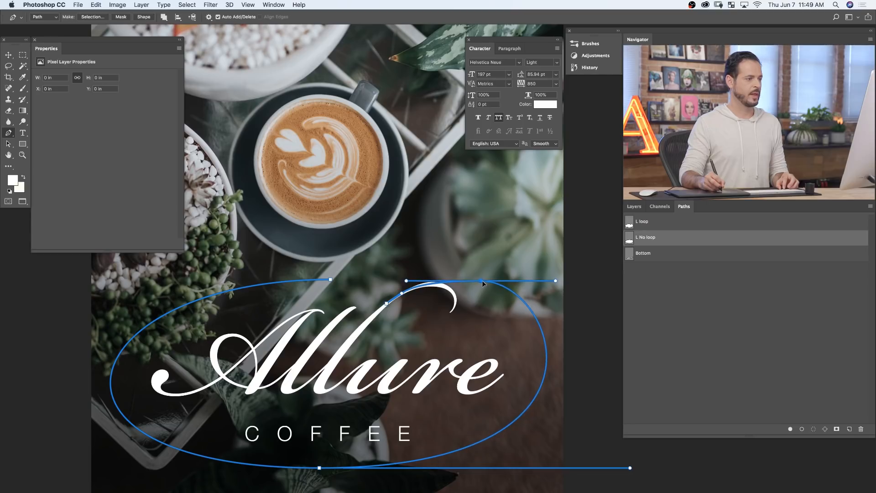
left_click_drag(407, 282, 417, 279)
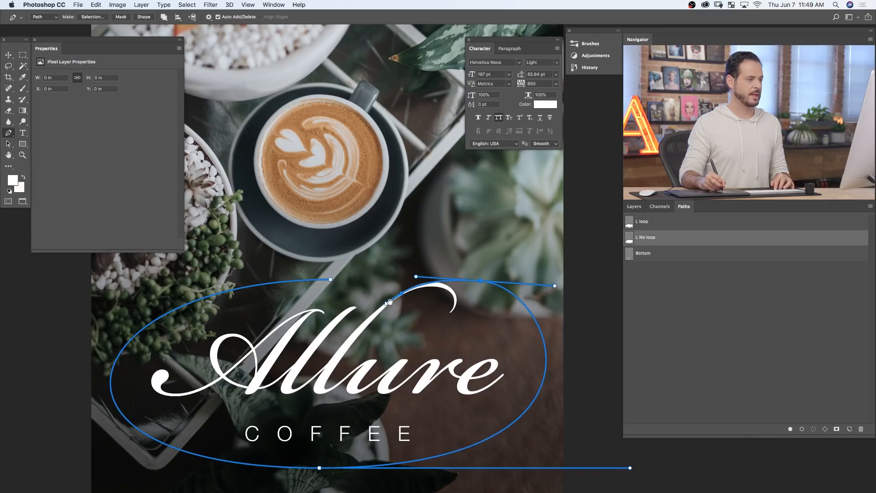
- Move the path's start anchor lower inside the l's stroke and lengthen its handle to follow the letter's curve
scroll(401, 299, "up", 3)
left_click_drag(382, 306, 306, 376)
left_click_drag(353, 343, 398, 277)
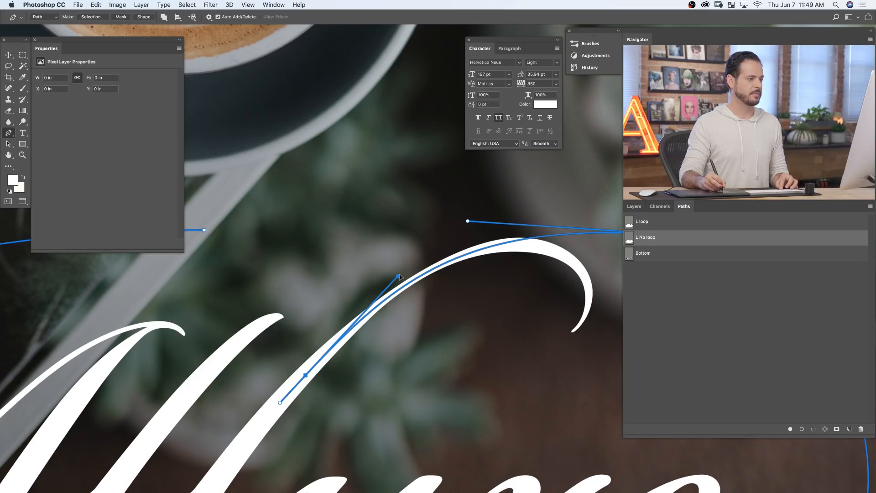
- Lengthen the top anchor's right handle to widen the oval and nudge the anchor slightly left
key("super+0")
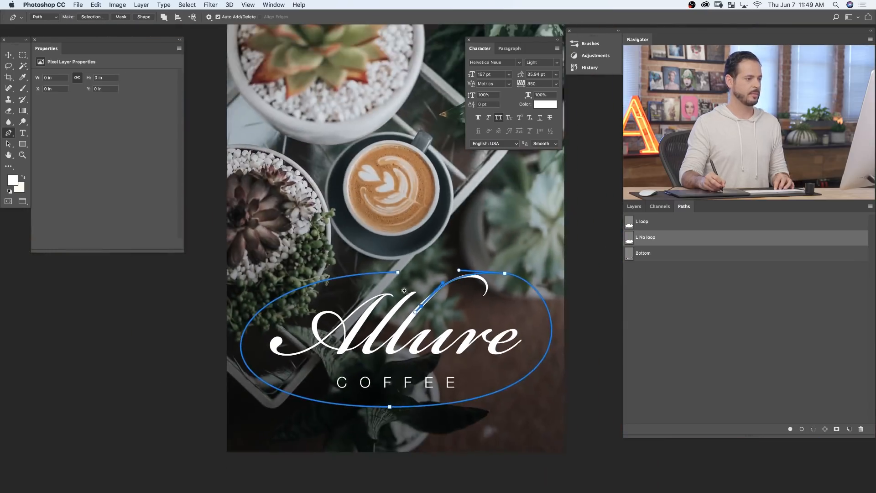
left_click(505, 274, "super")
left_click_drag(557, 277, 571, 277)
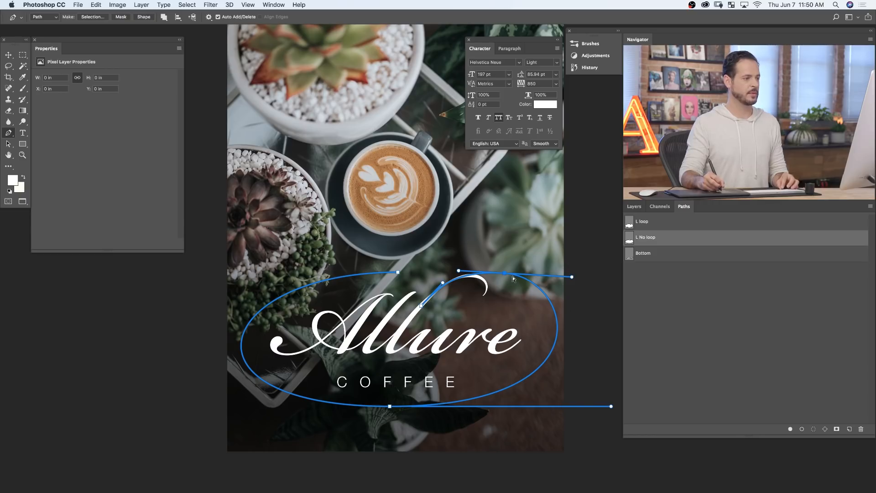
left_click_drag(506, 274, 502, 274)
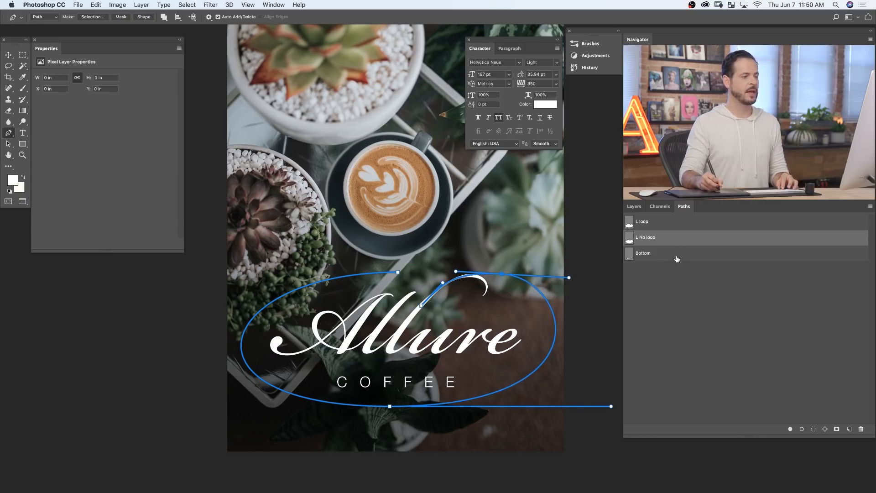
- Try stroking the L No loop path on Layer 6, view it with the path deselected, and undo the stroke
right_click(671, 237)
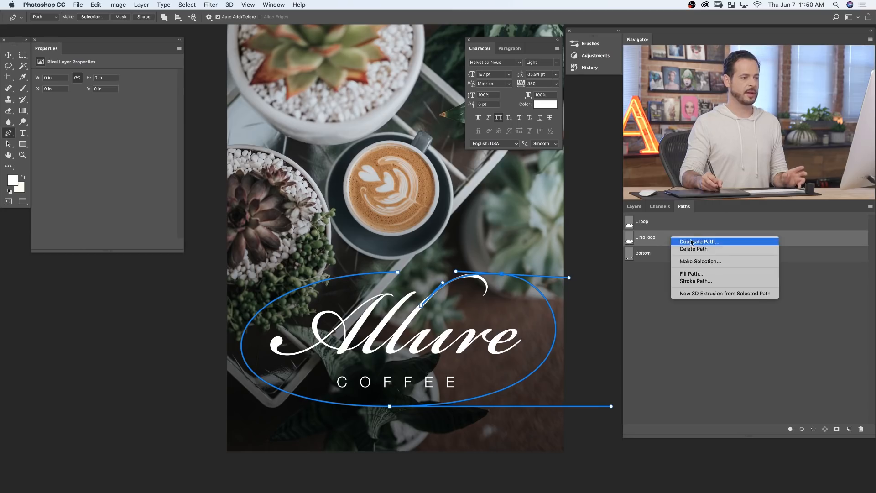
left_click(694, 280)
left_click(633, 206)
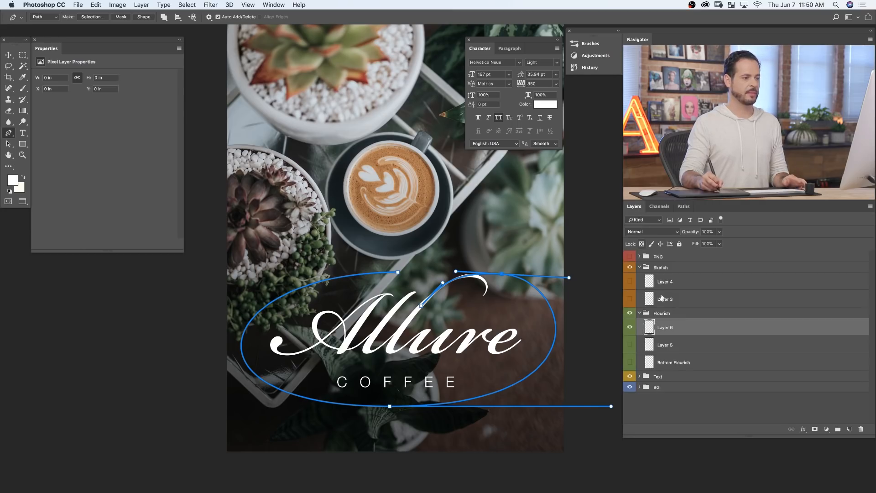
left_click(683, 208)
right_click(673, 235)
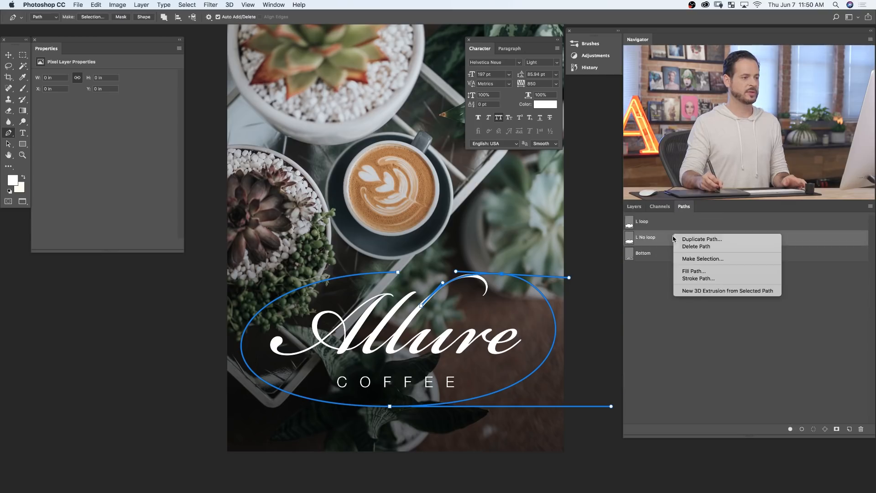
left_click(703, 279)
key("Return")
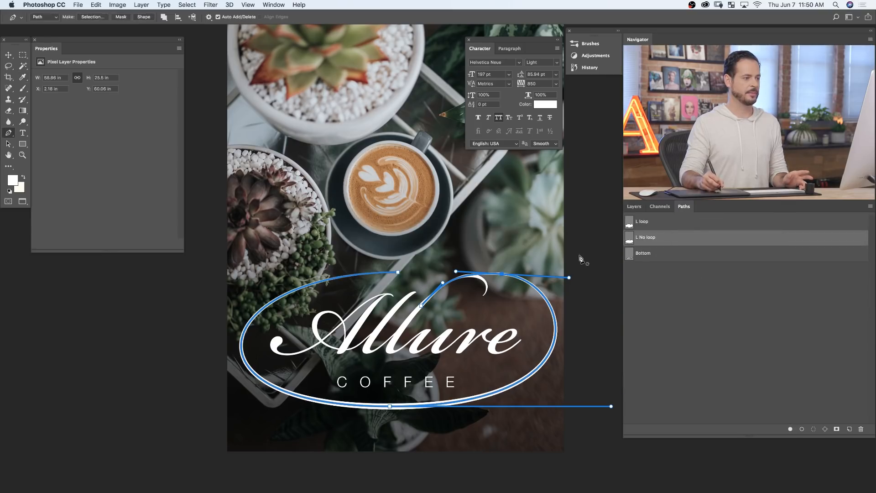
left_click(675, 285)
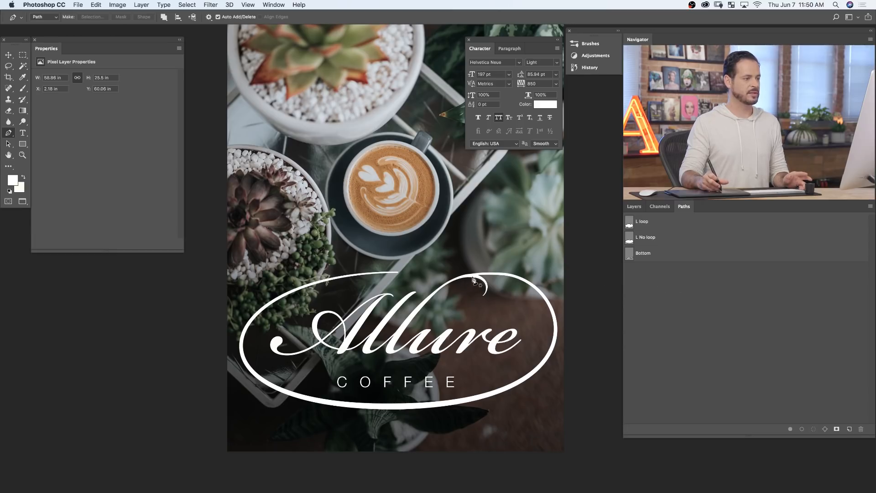
key("super+z")
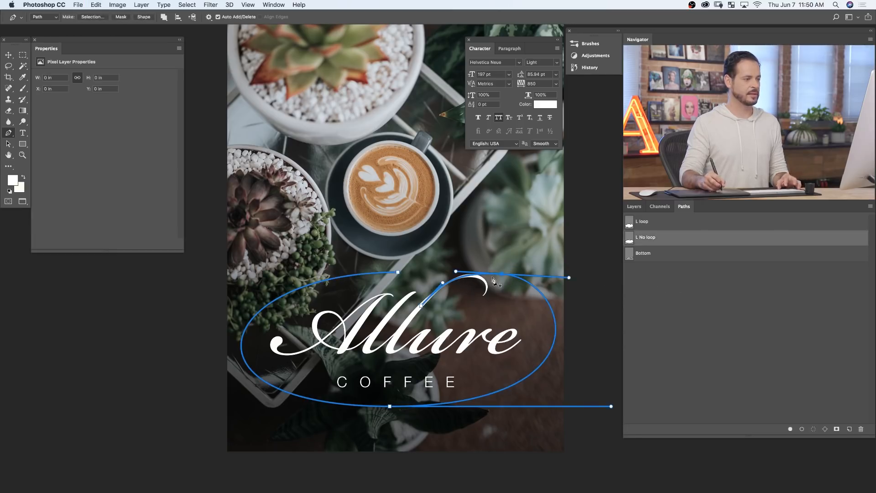
- Tilt the top anchor's right handle downward and its left handle upward for a smoother transition from the l
left_click_drag(571, 278, 572, 281)
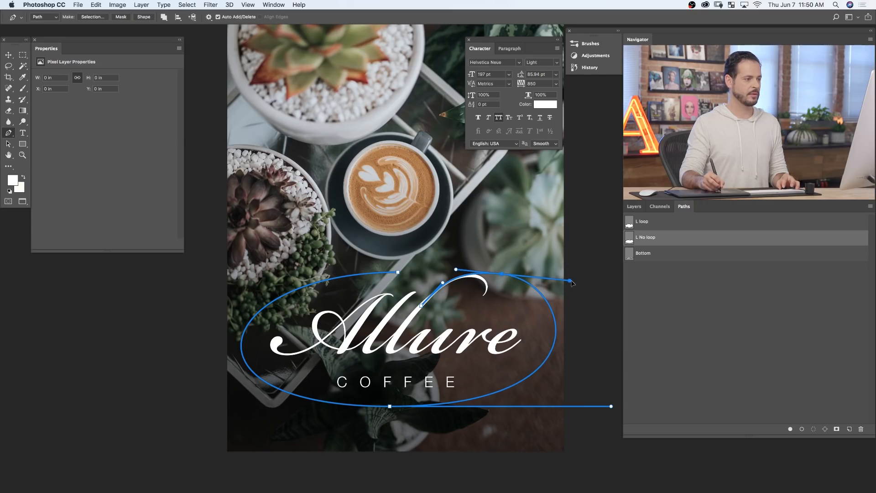
left_click(625, 294)
left_click(664, 240)
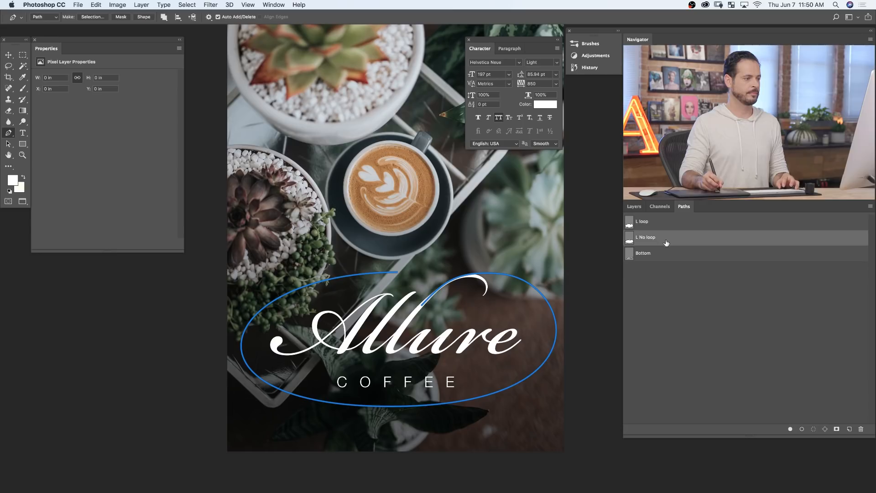
left_click(485, 276, "ctrl")
left_click_drag(456, 270, 460, 270)
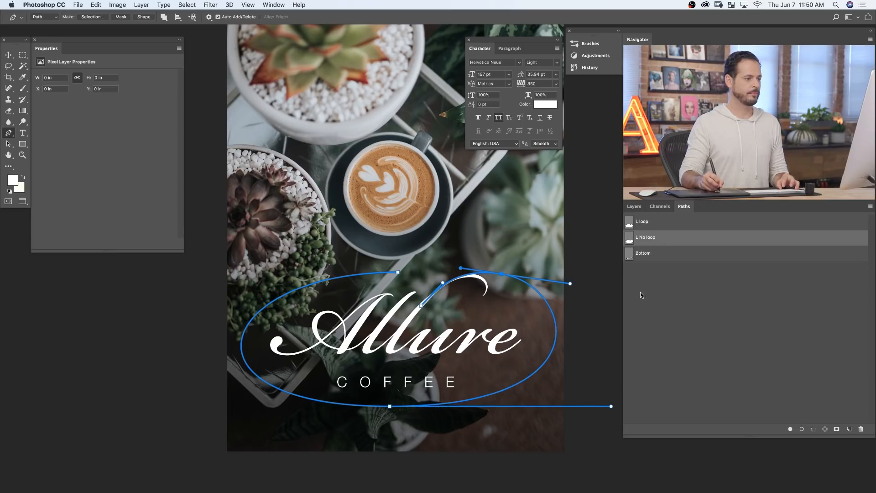
left_click(668, 243)
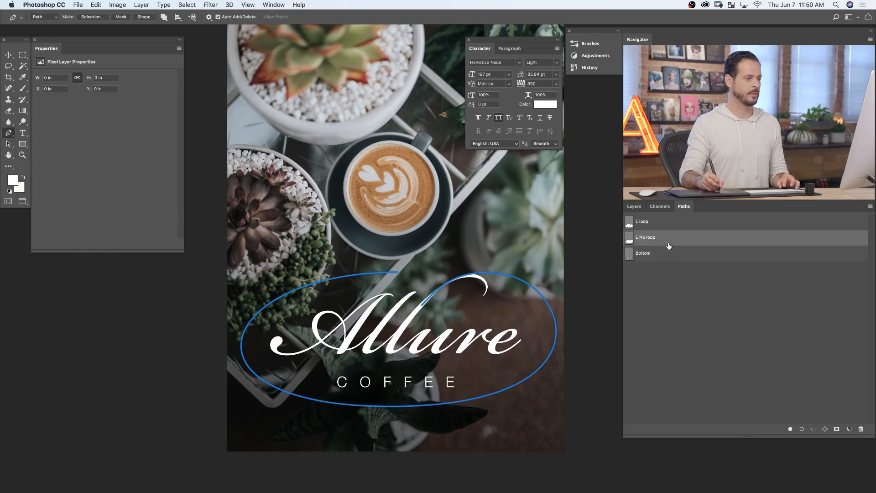
- Lengthen the top anchor's right handle outward, then deselect and reselect the L No loop path
left_click(520, 281, "super")
left_click_drag(570, 283, 578, 284)
left_click(659, 288)
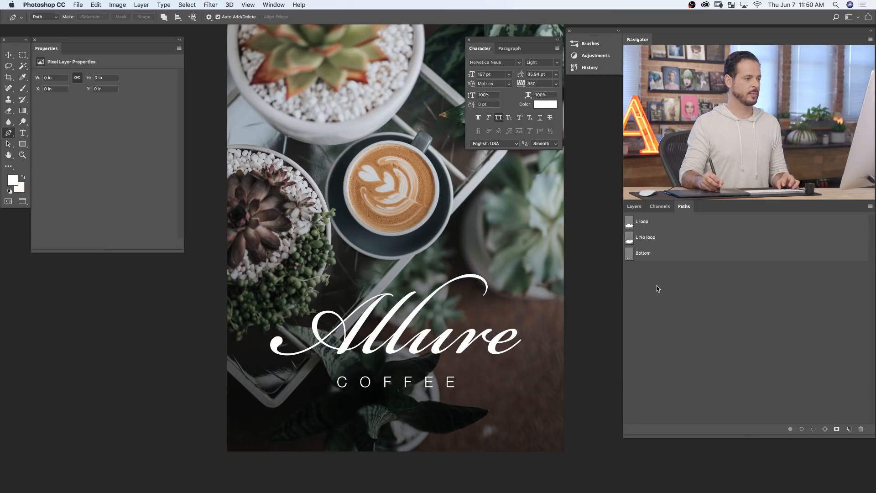
left_click(659, 244)
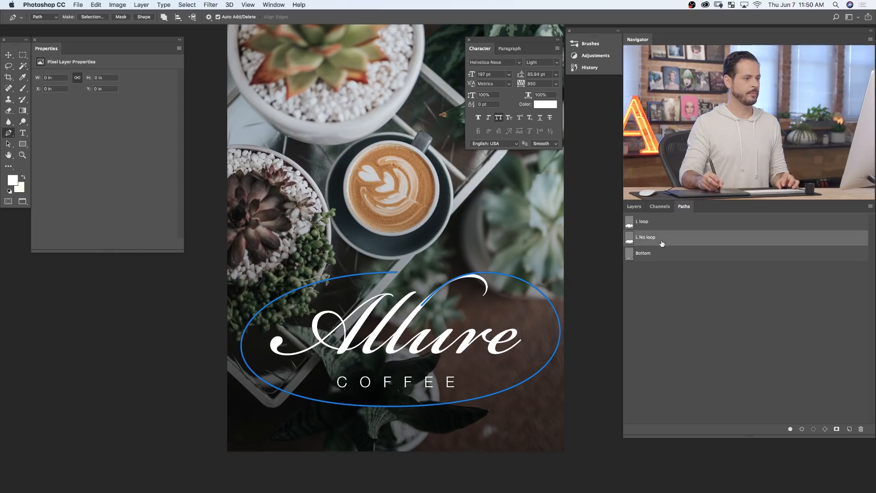
- Shorten the bottom anchor's right handle to round the oval's right side, and deselect the path
left_click(556, 306)
left_click_drag(610, 408, 595, 407)
left_click(659, 350)
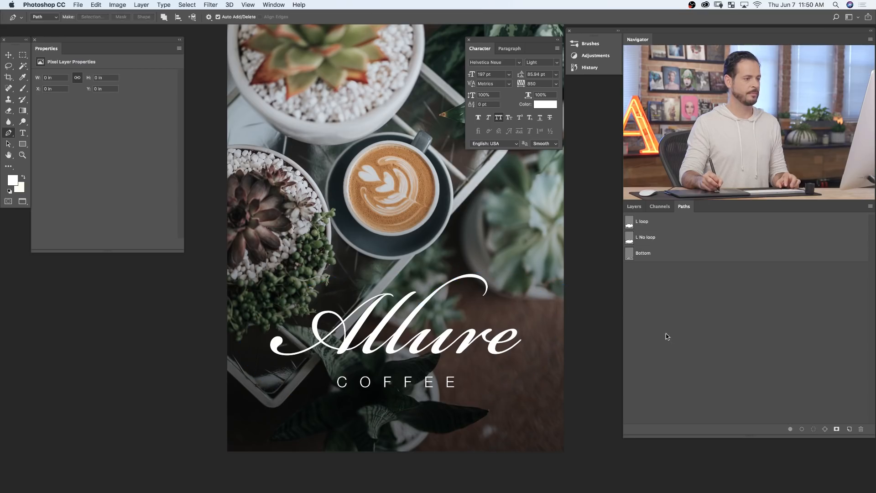
- Stroke the L No loop path on Layer 6 using the Brush with Simulate Pressure, and deselect the path
left_click(670, 240)
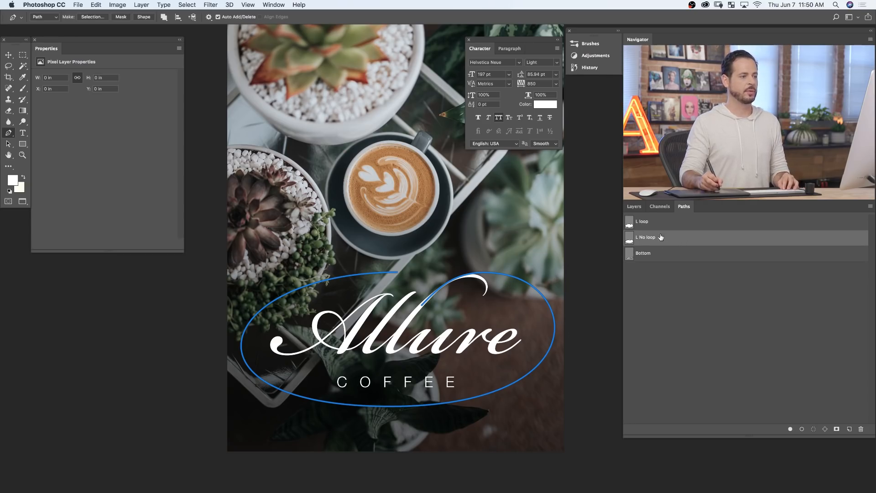
left_click(634, 206)
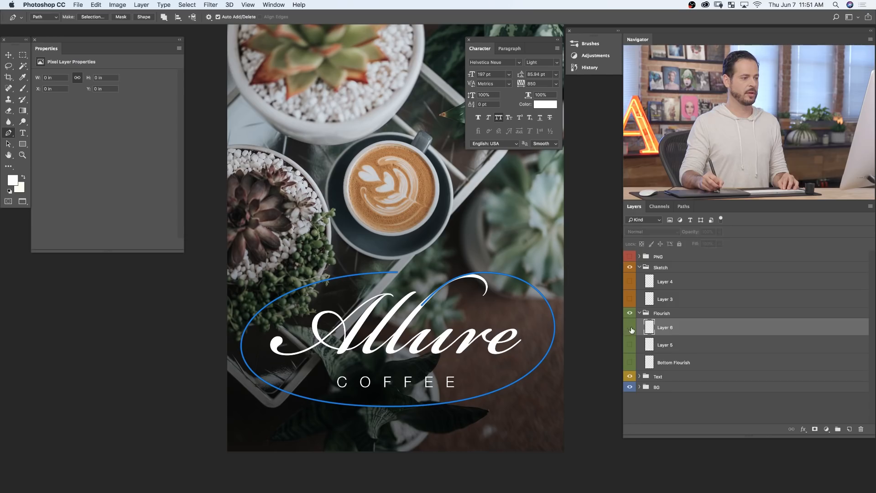
left_click(629, 347)
left_click(629, 346)
left_click(685, 208)
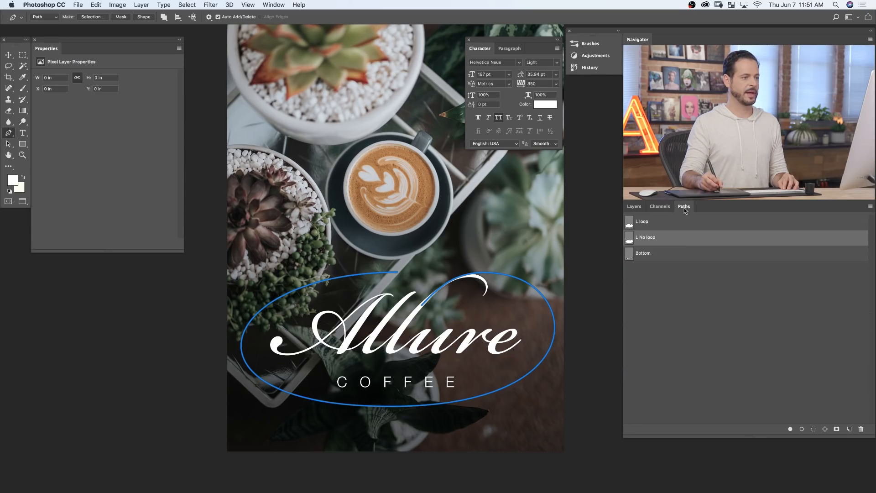
right_click(676, 241)
left_click(685, 279)
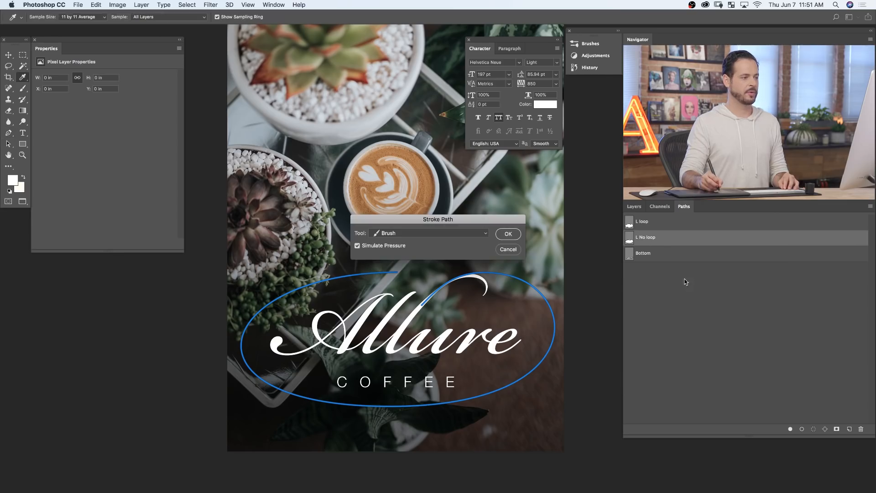
left_click(508, 234)
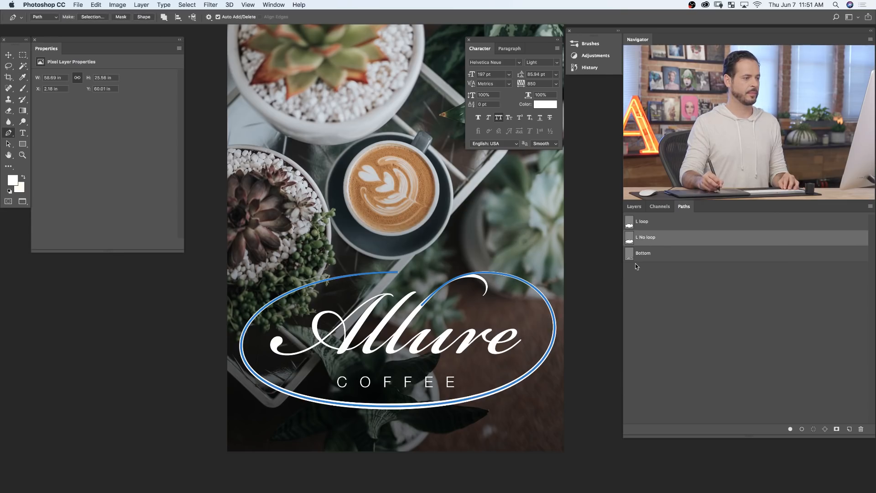
left_click(664, 279)
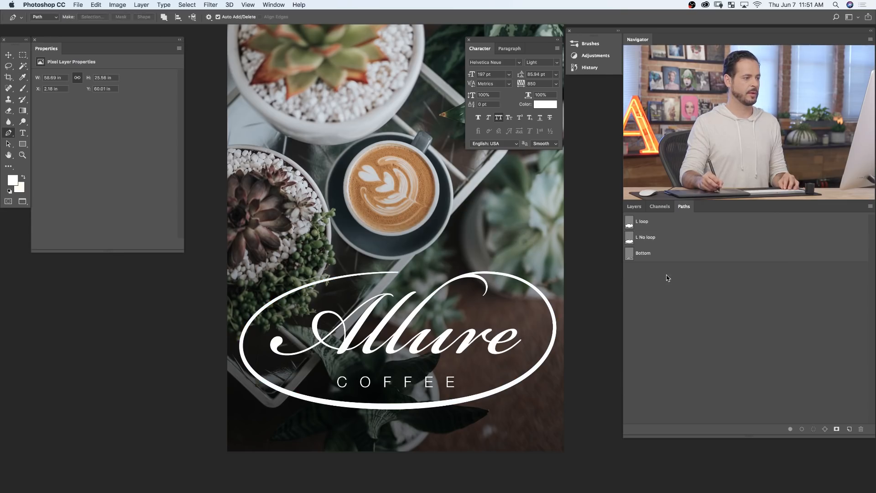
- Toggle the visibility of Layer 6 and of the Allure text layer to compare the flourish with the original l
left_click(641, 210)
left_click(631, 328)
left_click(630, 327)
left_click(630, 328)
left_click(630, 328)
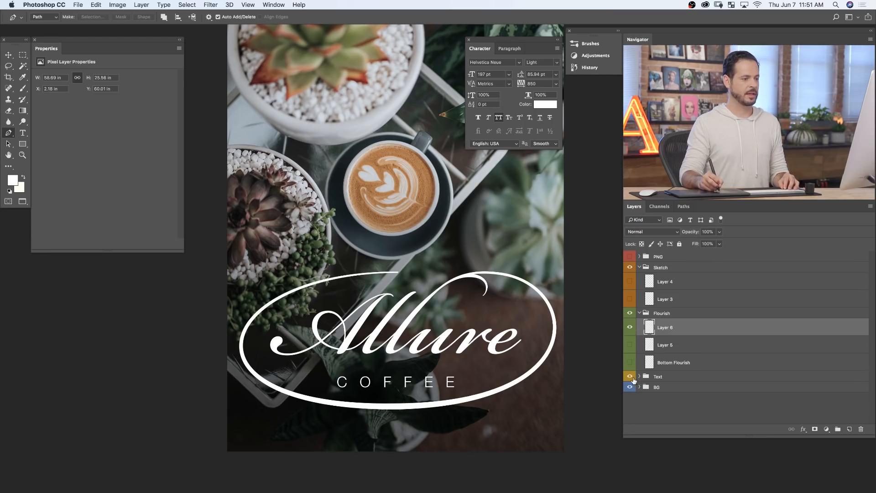
left_click(641, 377)
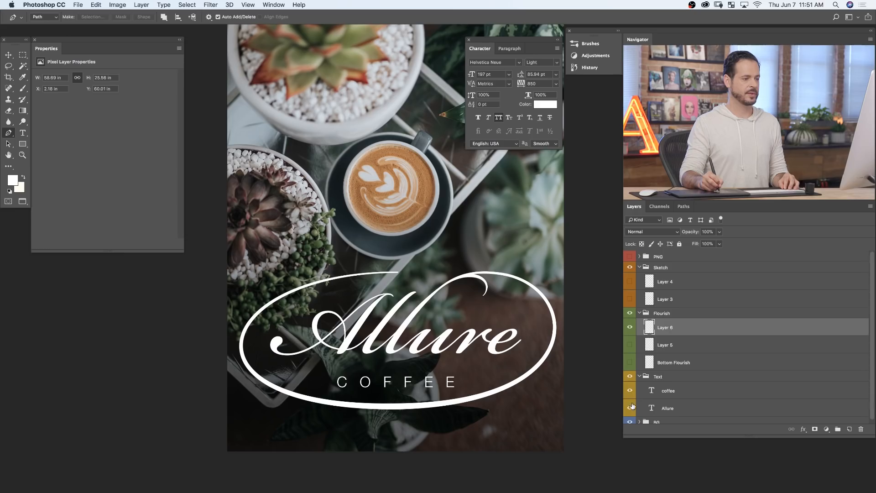
left_click(631, 407)
left_click(630, 407)
left_click(631, 407)
left_click(630, 407)
- Add a layer mask to the Allure text layer and paint black over the second l's original curled end
left_click(766, 411)
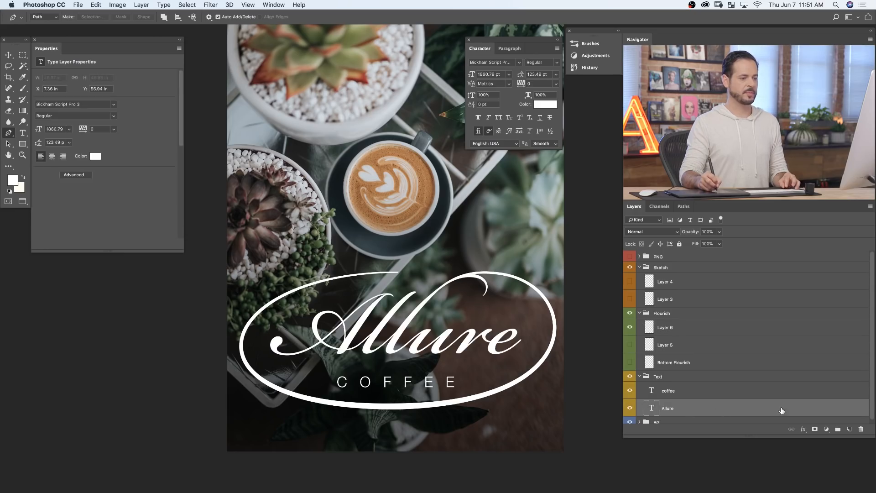
left_click(814, 428)
key("b")
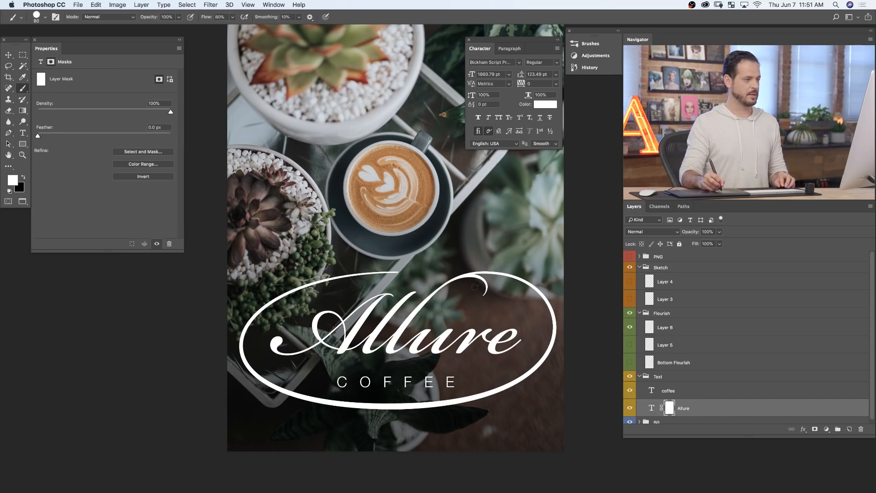
key("x")
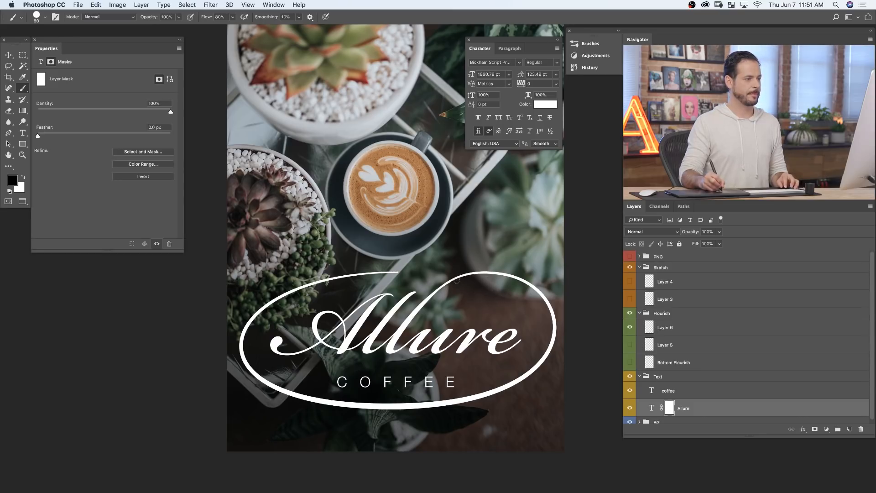
mouse_move(468, 280)
left_mouse_down()
mouse_move(506, 256)
mouse_move(500, 272)
mouse_move(478, 282)
left_mouse_up()
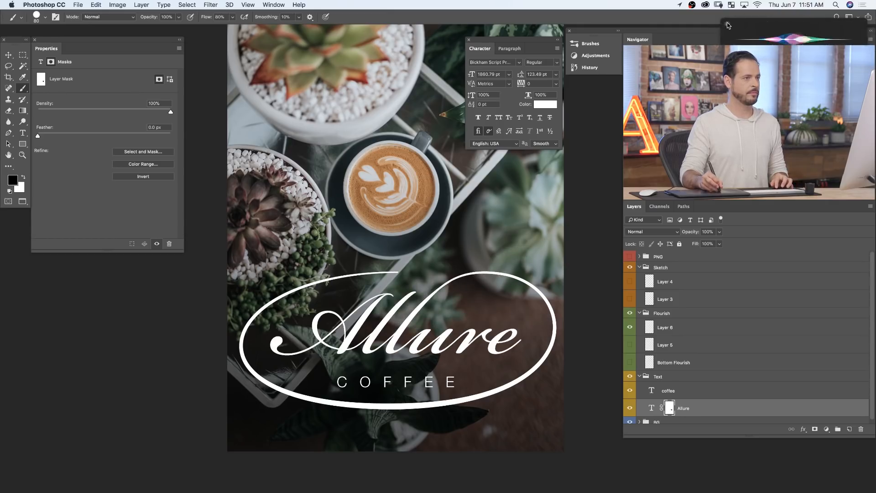
left_click_drag(462, 289, 519, 274)
- Toggle the Allure layer's visibility and examine up close how the masked l joins the flourish
left_click(629, 411)
left_click(628, 411)
left_click(629, 411)
left_click(628, 410)
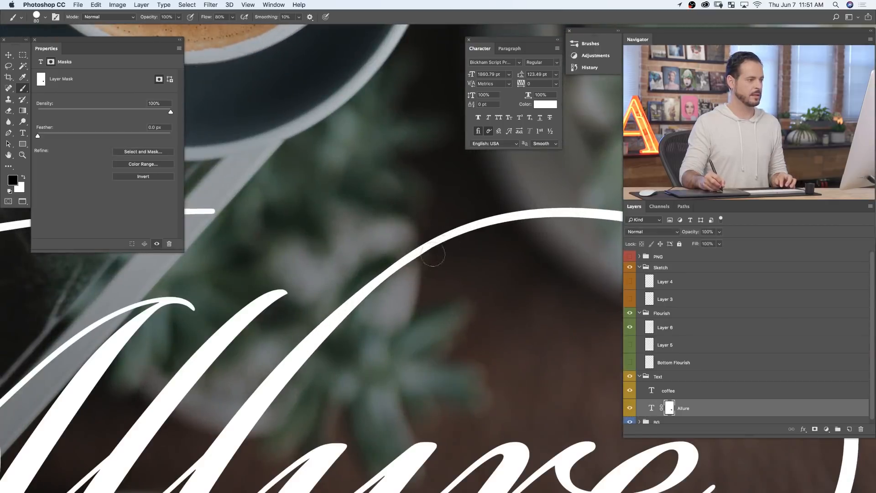
left_click_drag(466, 272, 416, 283)
mouse_move(459, 356)
left_mouse_down()
mouse_move(443, 365)
mouse_move(429, 358)
left_mouse_up()
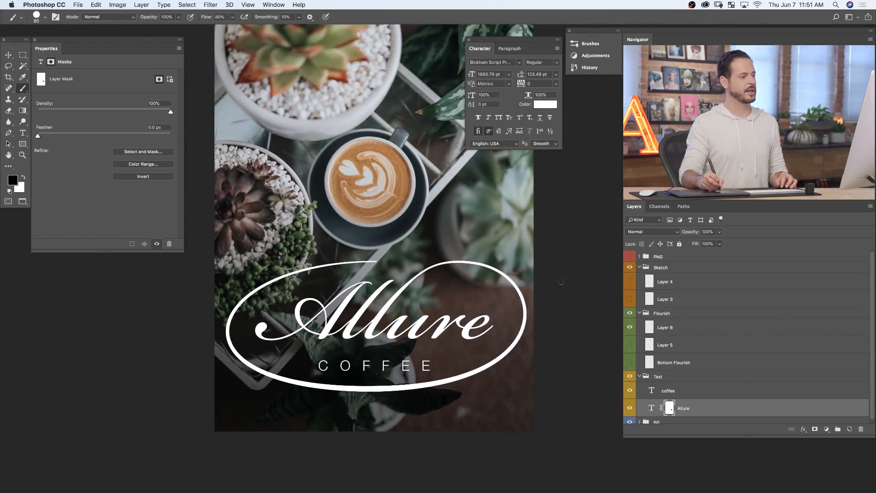
- Swap the visibility of Layer 6 and Layer 5 to compare the no-loop and looped flourishes, ending on Layer 6
left_click(630, 327)
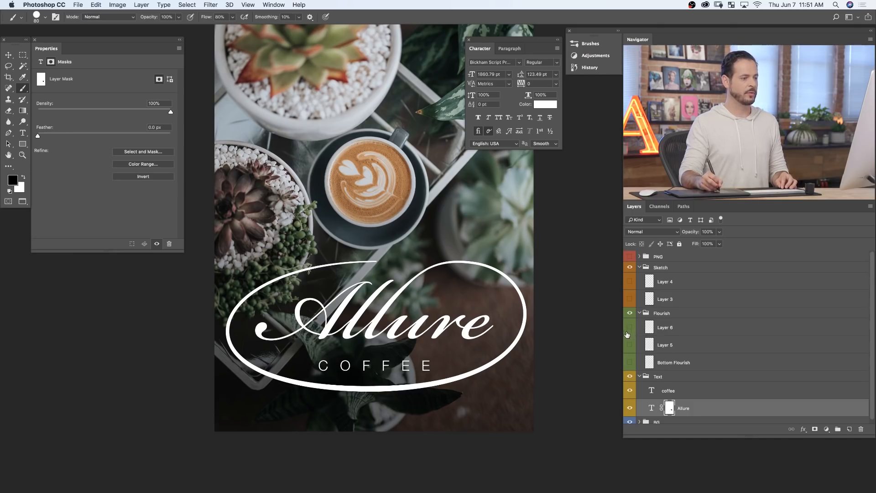
left_click(630, 345)
left_click(630, 346)
left_click(630, 346)
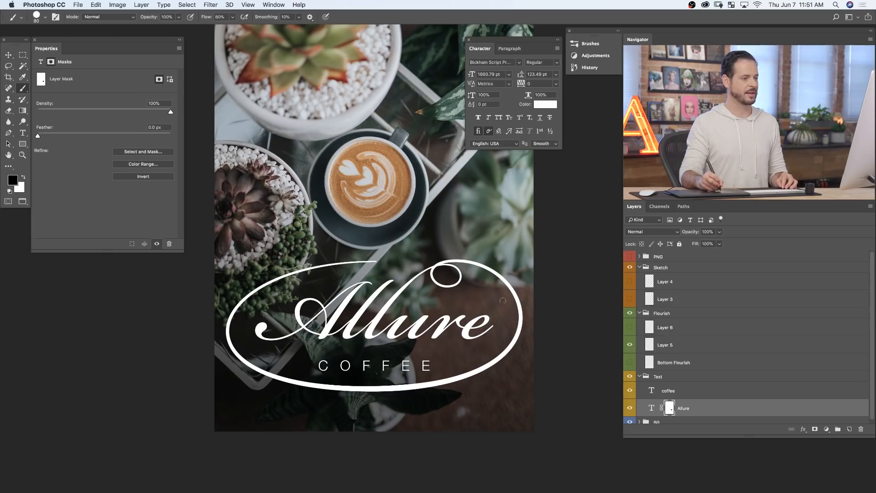
left_click(630, 345)
left_click(630, 328)
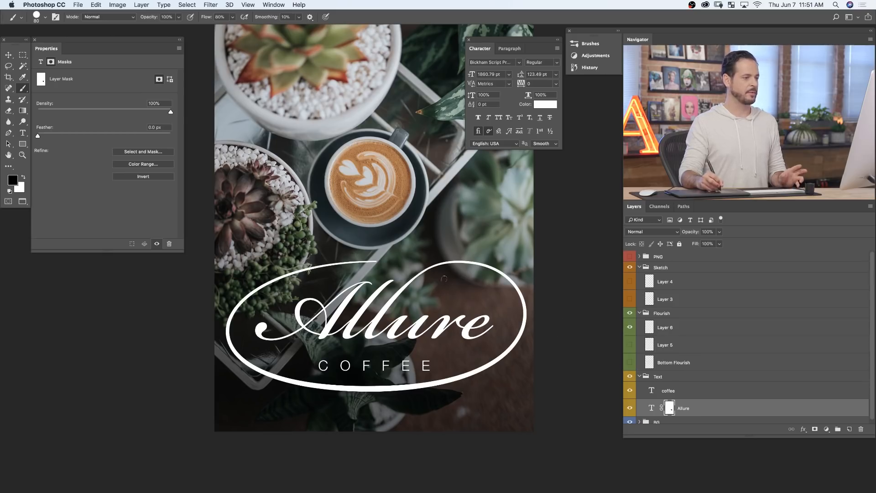
- Display sketch Layers 3 and 4 over the artwork for comparison, and hide both again
left_click(629, 299)
left_click(630, 281)
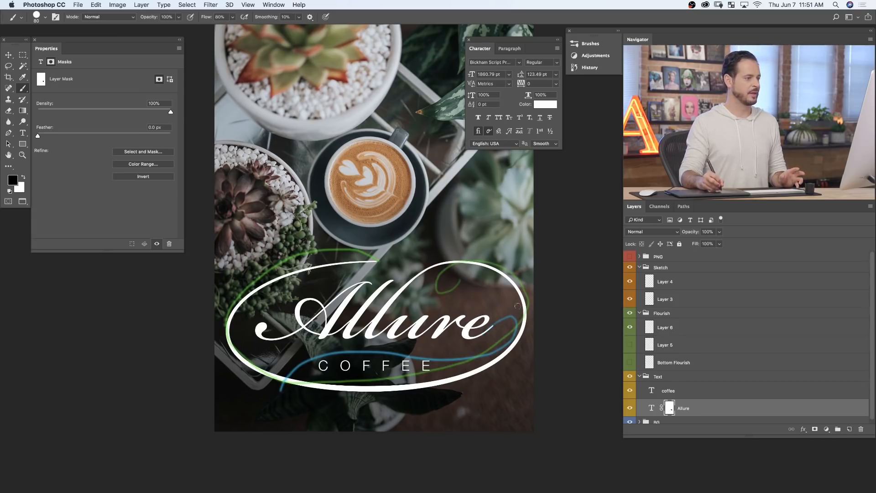
left_click(630, 282)
left_click(630, 299)
- Preview Layer 5 and Bottom Flourish separately with the lettering, and switch back to showing only Layer 6
left_click(630, 327)
left_click(630, 346)
left_click(631, 346)
left_click(629, 362)
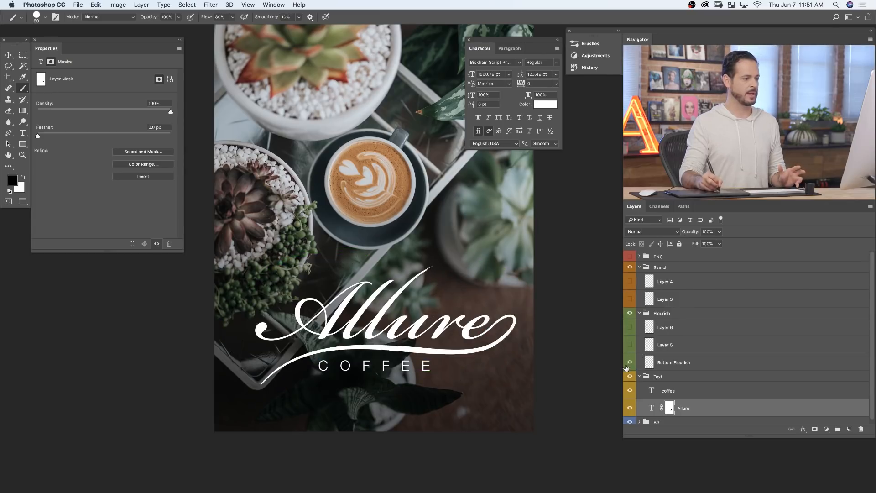
left_click(630, 362)
left_click(630, 328)
- Nudge the coffee text layer upward to a Y position of 78.27 in, closer to the Allure lettering
left_click_drag(498, 357, 520, 308)
left_click_drag(256, 425, 403, 387)
left_click_drag(527, 230, 513, 237)
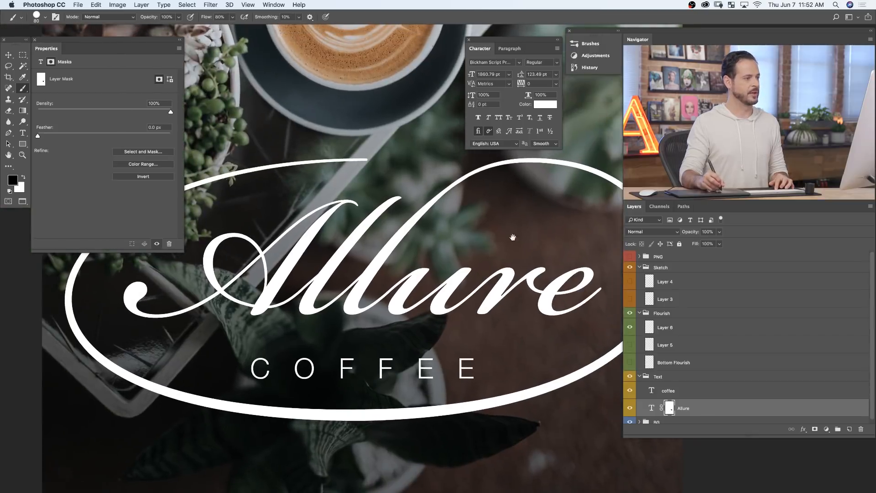
left_click_drag(466, 325, 416, 362)
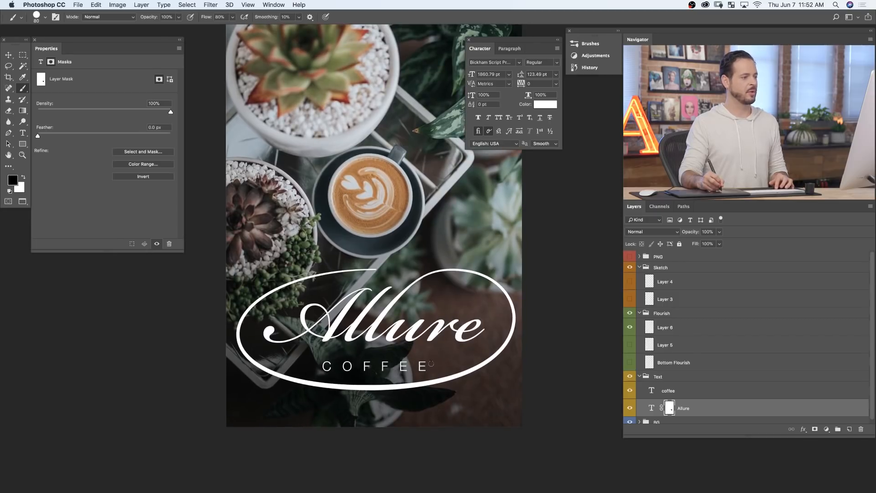
left_click(682, 390)
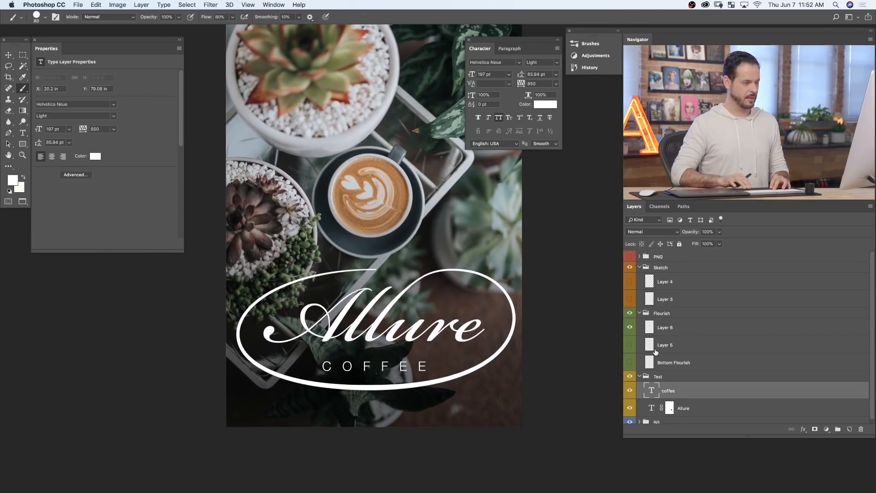
key("v")
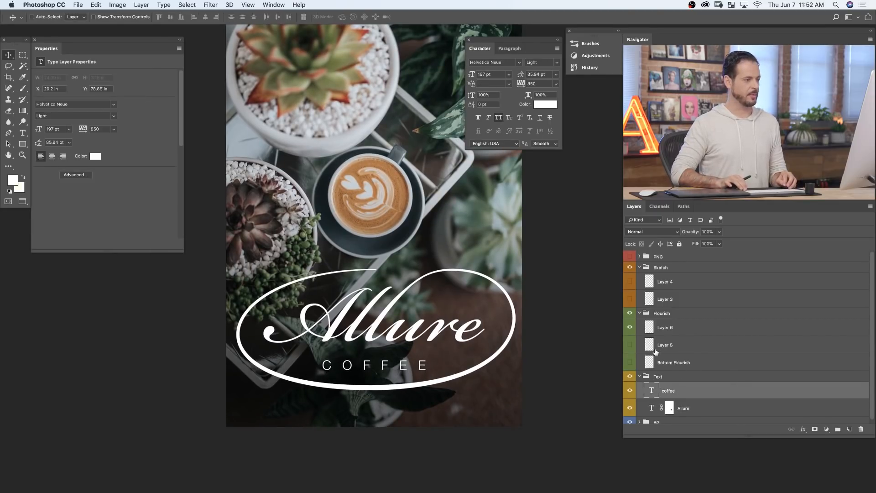
key("Up")
key("Up")
key("Up")
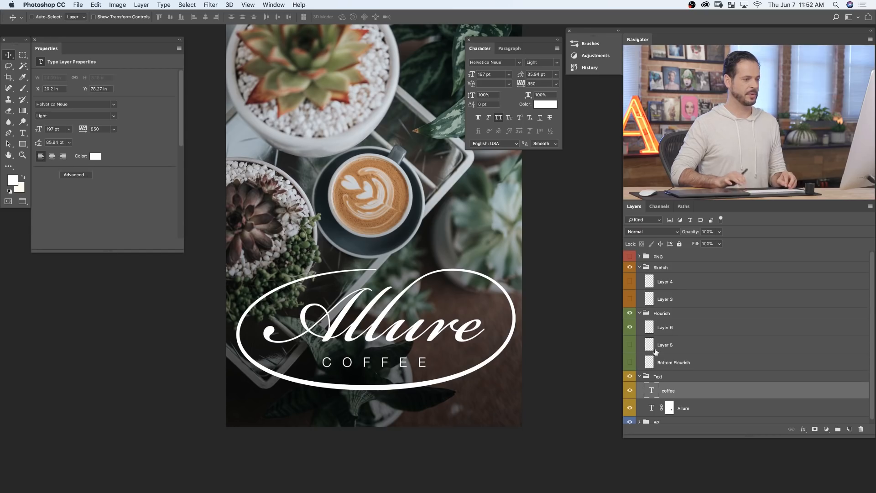
- Collapse the Flourish, Text and Sketch groups, toggling the visibility of Flourish and Text to check their contents
left_click(640, 313)
left_click(631, 314)
left_click(630, 314)
left_click(631, 314)
left_click(631, 314)
left_click(630, 314)
left_click(631, 314)
left_click(640, 324)
left_click(631, 323)
left_click(630, 324)
left_click(630, 324)
left_click(630, 323)
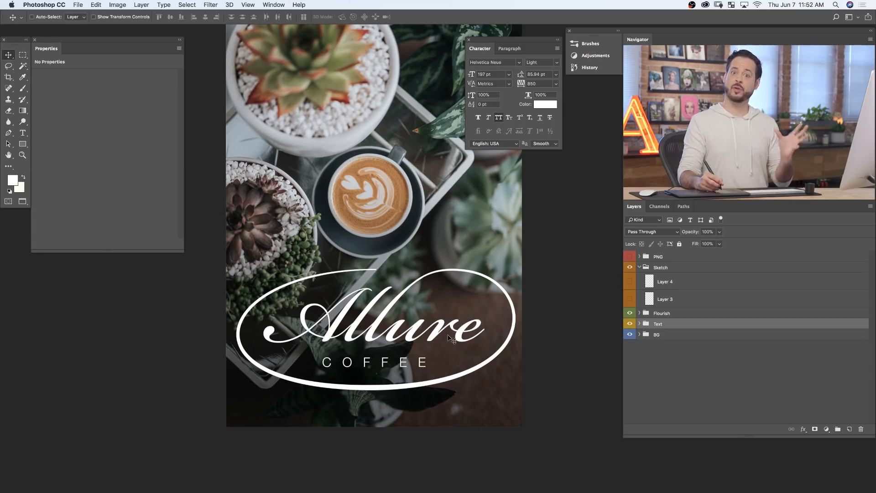
left_click_drag(677, 310, 676, 315)
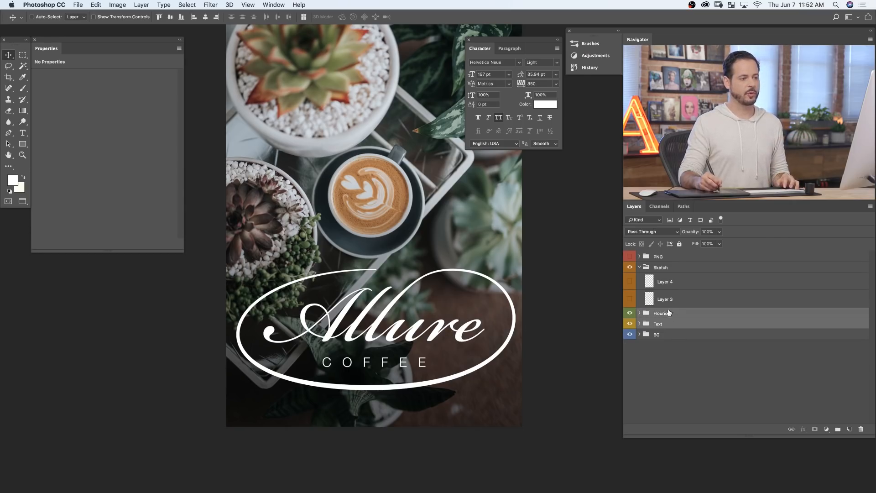
left_click(643, 269)
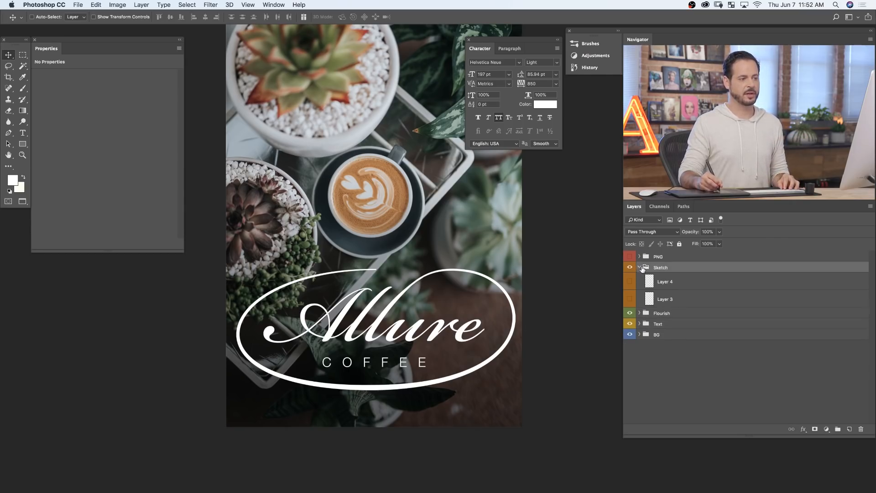
left_click(640, 268)
- Convert the Flourish and Text groups together into a single smart object
left_click(666, 283)
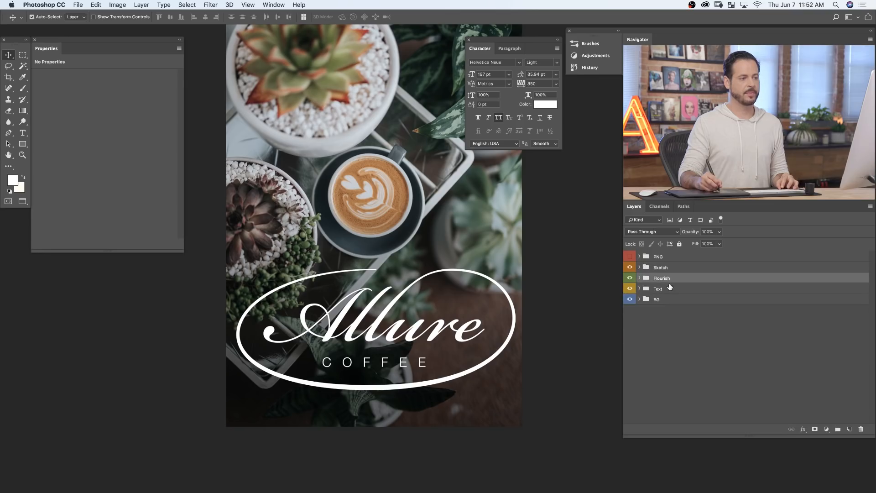
left_click(630, 278)
left_click(630, 278)
left_click(629, 278)
left_click(630, 279)
left_click(630, 291)
left_click(630, 290)
left_click(630, 291)
left_click(630, 291)
right_click(681, 283)
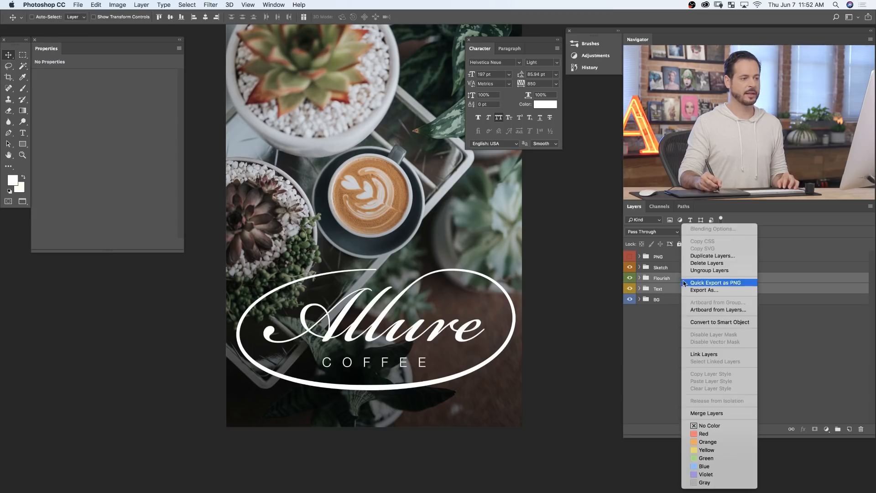
left_click(723, 322)
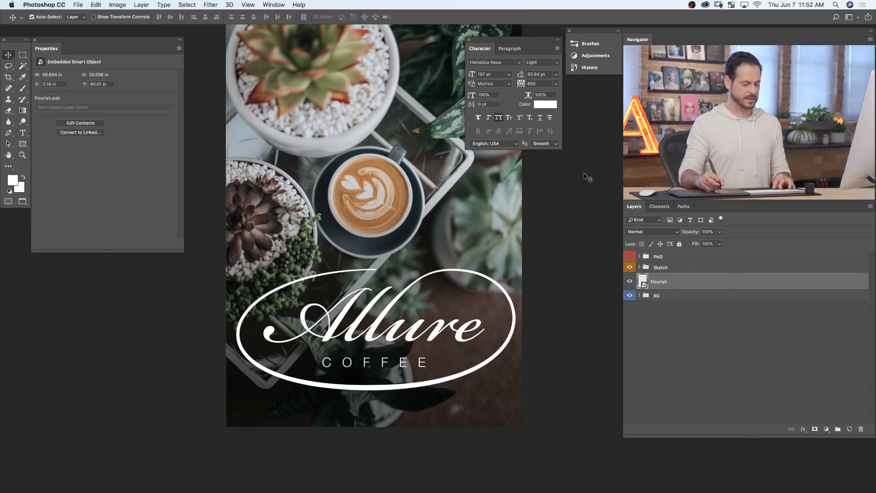
- Scale the Flourish smart object down to about 7.10% and apply the transform
key("ctrl+t")
left_click_drag(515, 268, 389, 321)
key("Return")
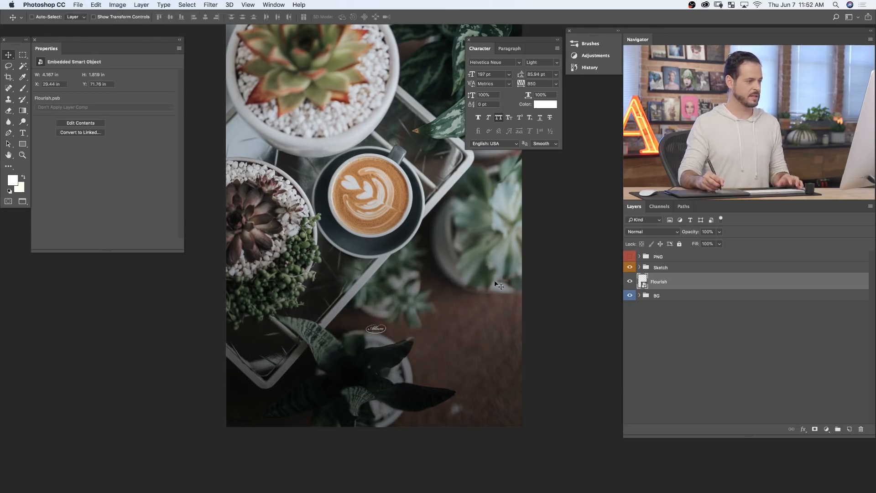
- Scale the tiny Flourish smart object up to about 49.9 by 21.75 in and apply the transform
key("ctrl+t")
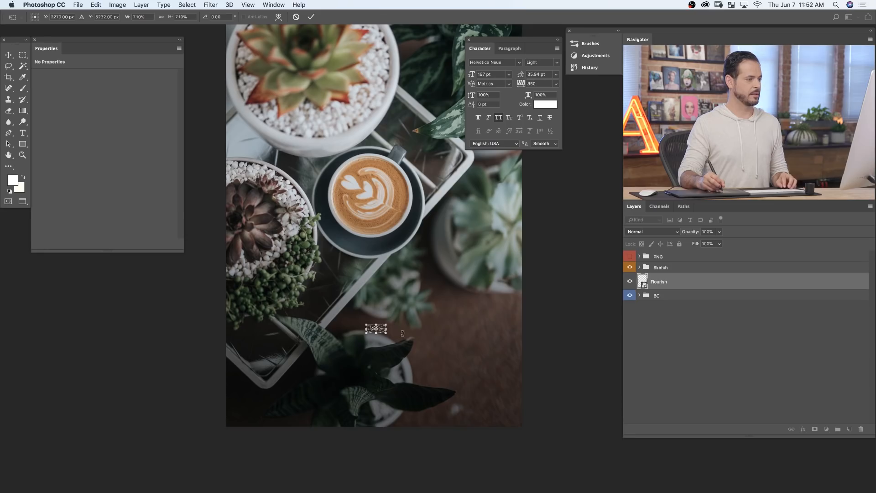
left_click_drag(387, 324, 511, 261)
key("Return")
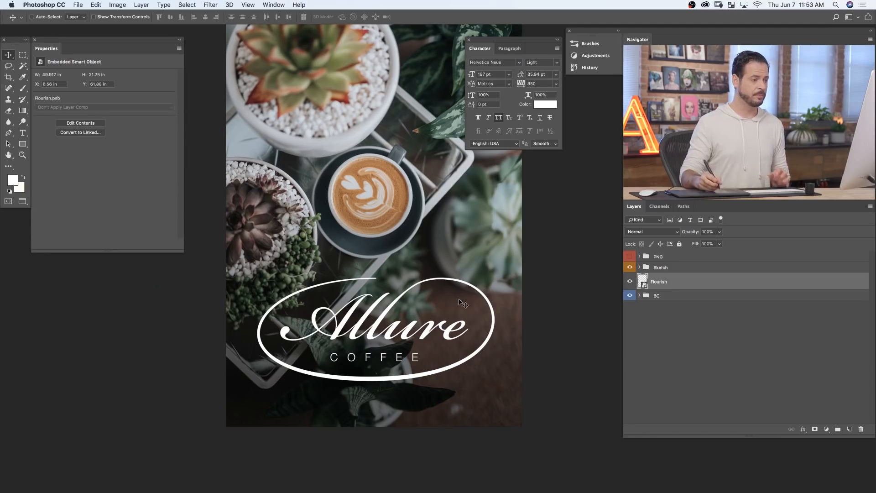
- Compare the poster with and without the Flourish smart object and the BG group's Levels 1 adjustment
left_click(630, 281)
left_click(632, 282)
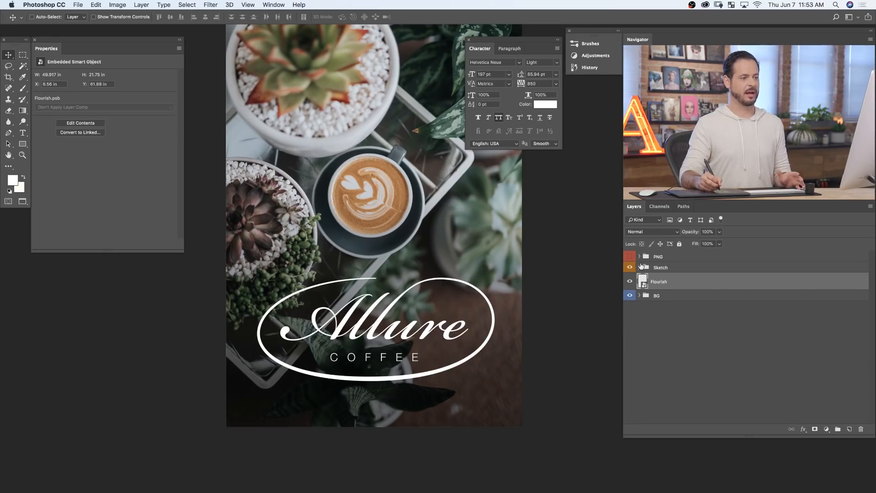
left_click(630, 268)
left_click(630, 282)
left_click(630, 282)
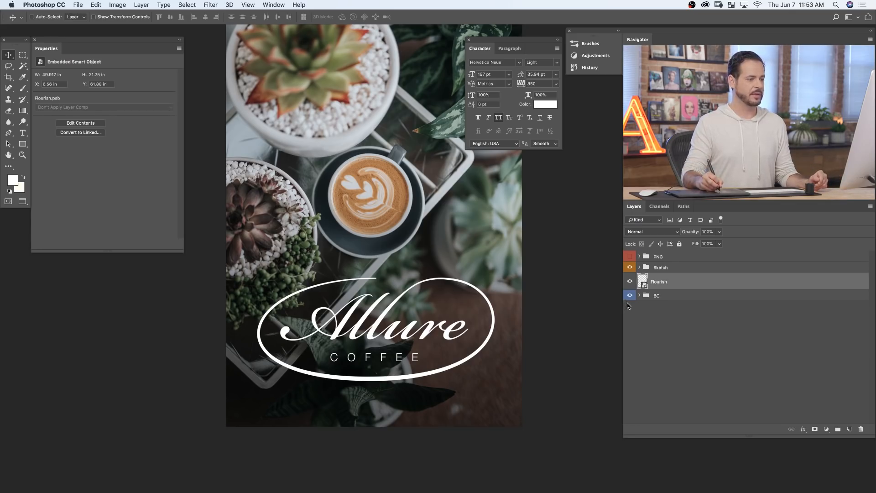
left_click(638, 295)
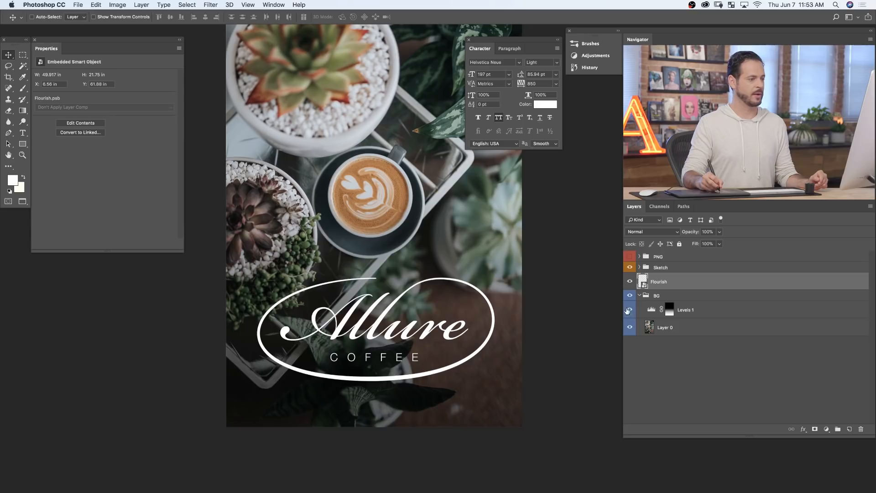
left_click(629, 310)
left_click(629, 311)
left_click(629, 310)
left_click(628, 311)
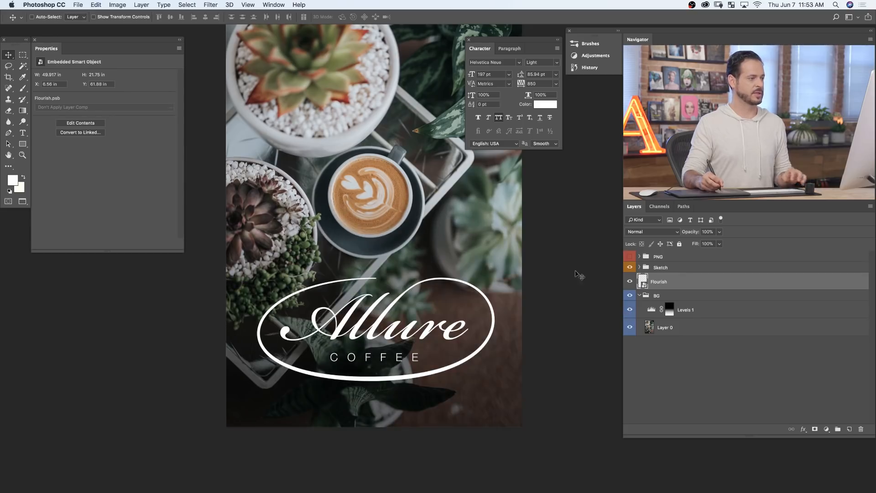
- View the finished poster in full screen mode, fitted to the screen
key("f")
key("f")
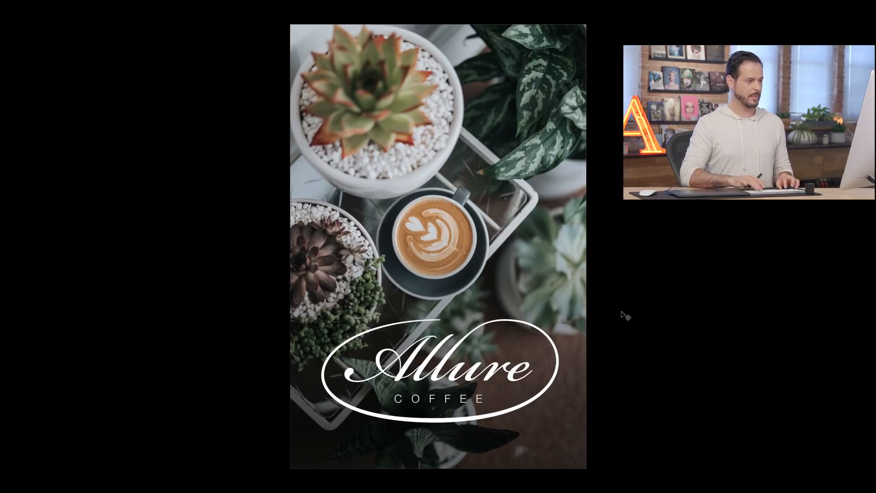
key("ctrl+0")
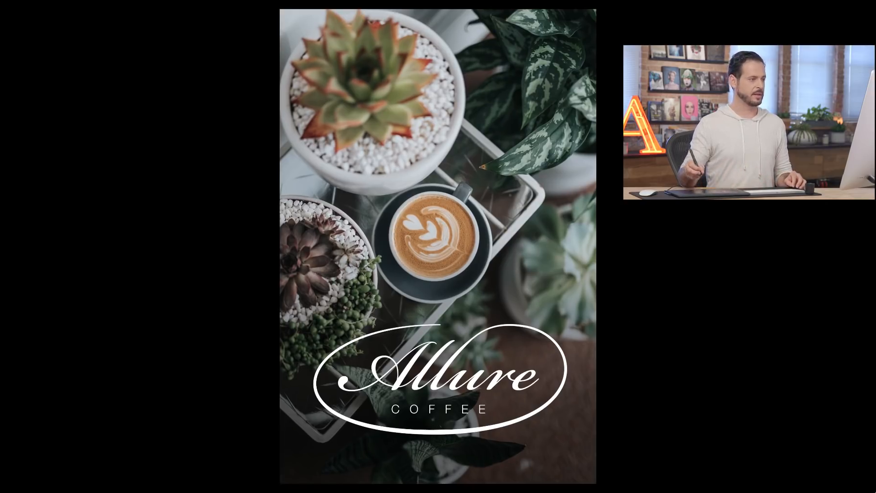